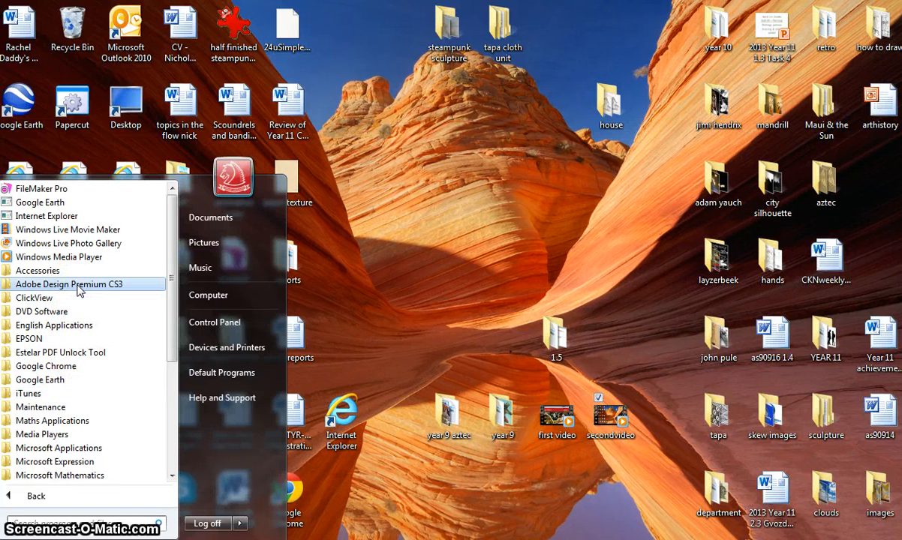
Step: Open Adobe Photoshop CS3, activate the Move tool and shift the P1060096.JPG window slightly aside
click(80, 291)
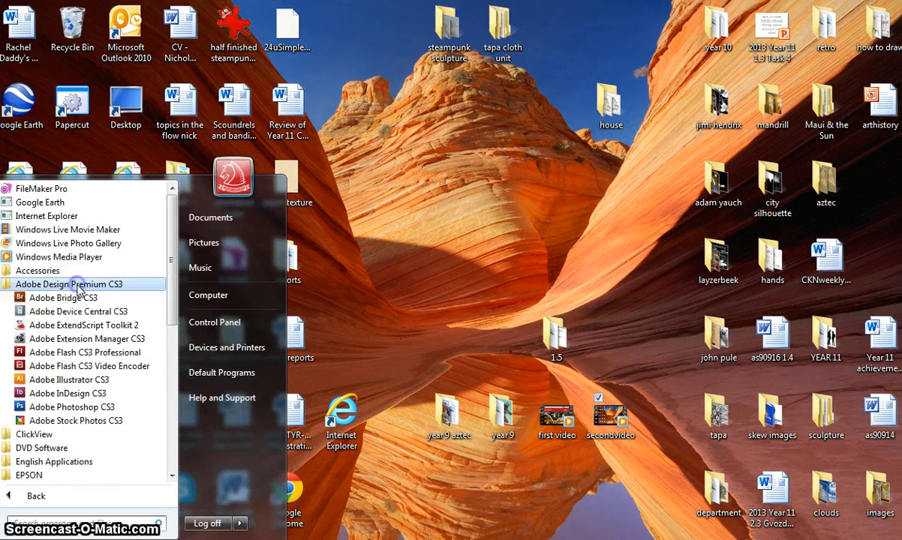
click(55, 409)
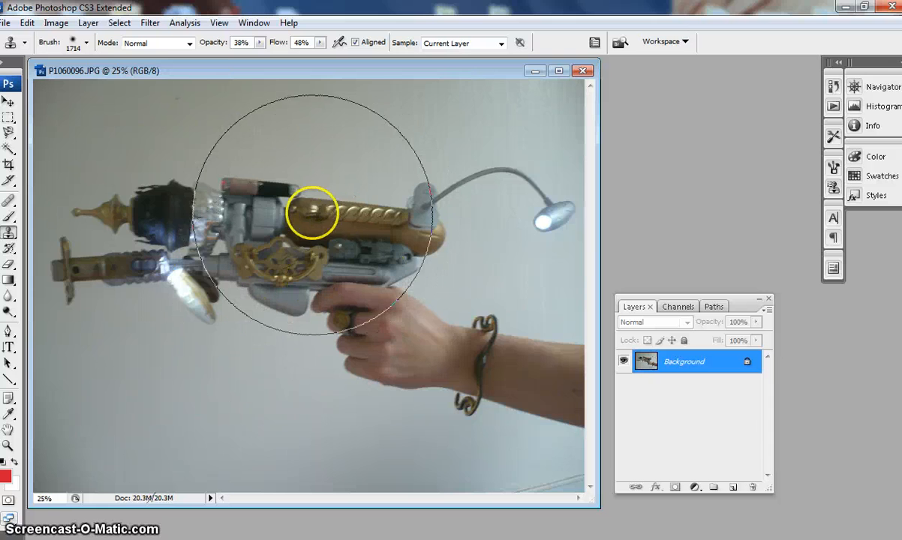
click(8, 100)
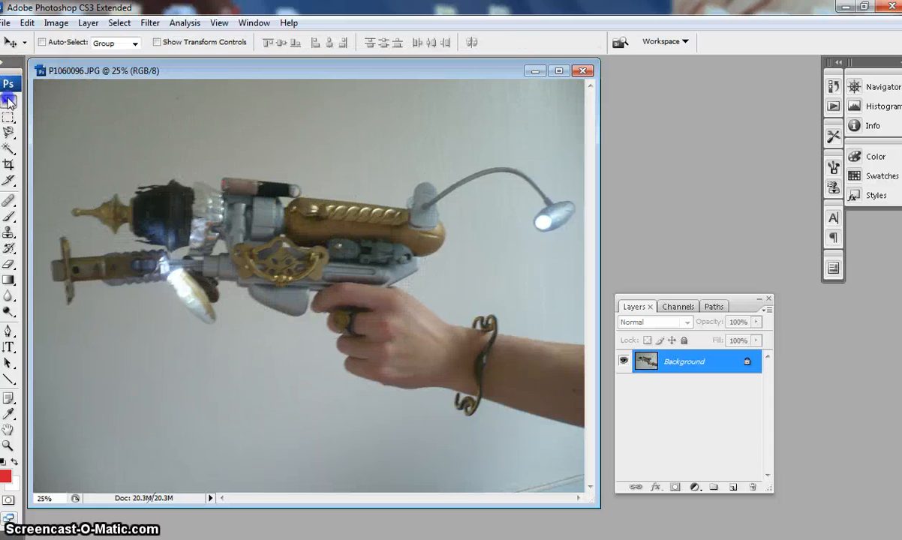
mouse_move(92, 68)
mouse_down()
mouse_move(132, 71)
mouse_move(109, 66)
mouse_up()
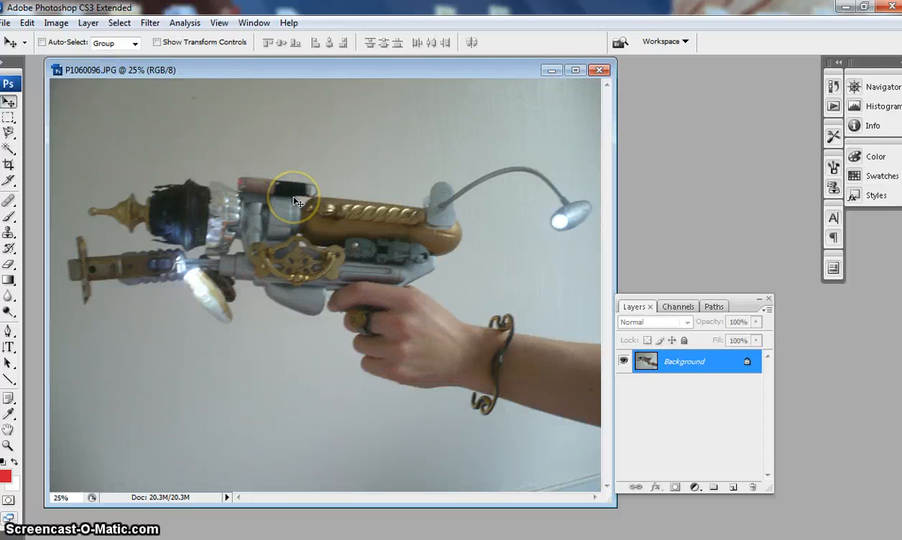
Step: Create a new A3 document from the International Paper preset and move its window over the sculpture photo
click(6, 23)
click(17, 42)
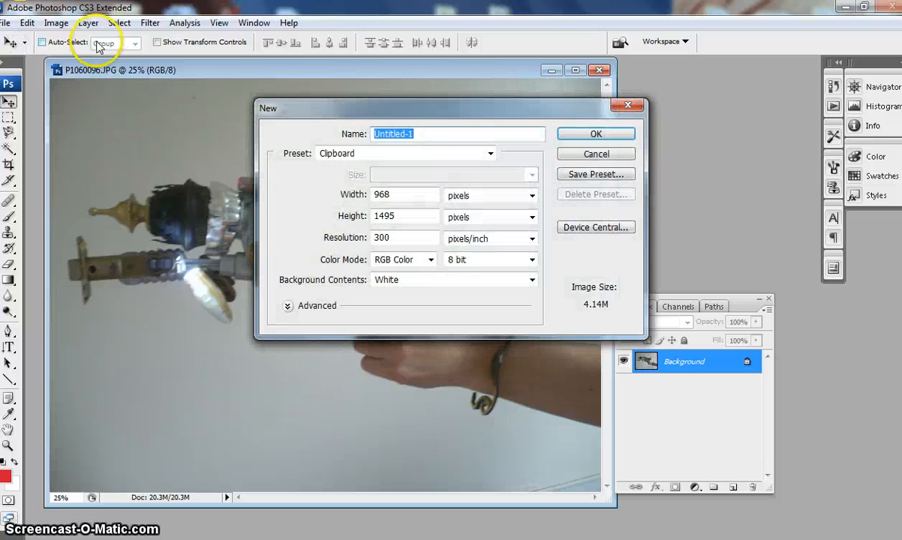
click(379, 154)
click(379, 156)
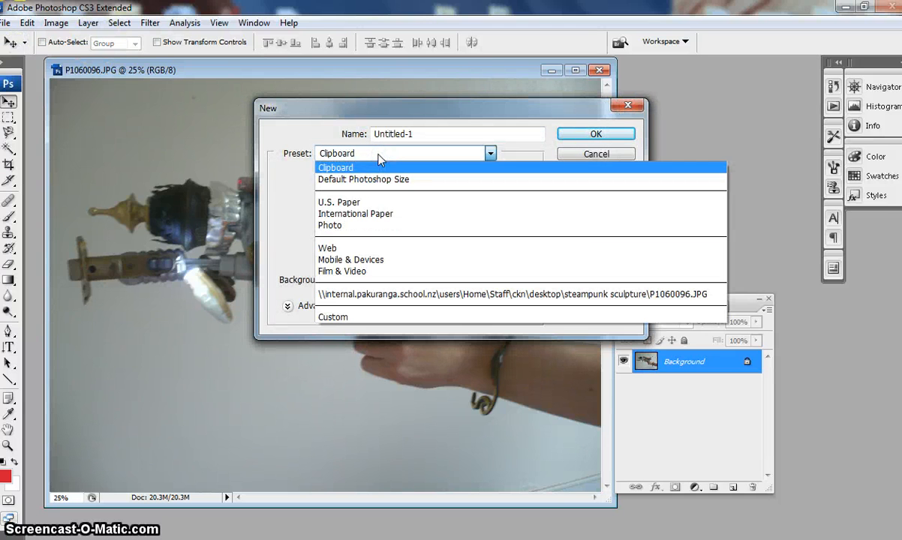
click(373, 213)
click(409, 174)
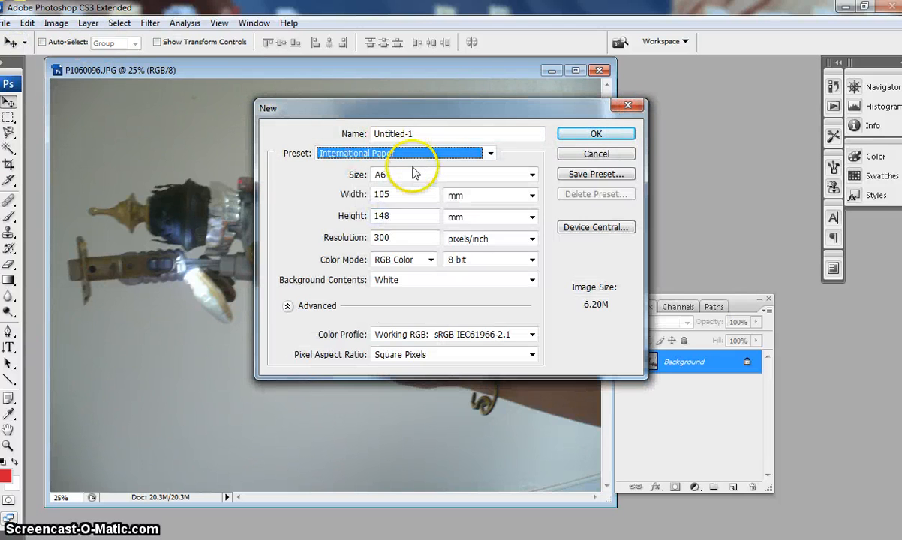
click(395, 225)
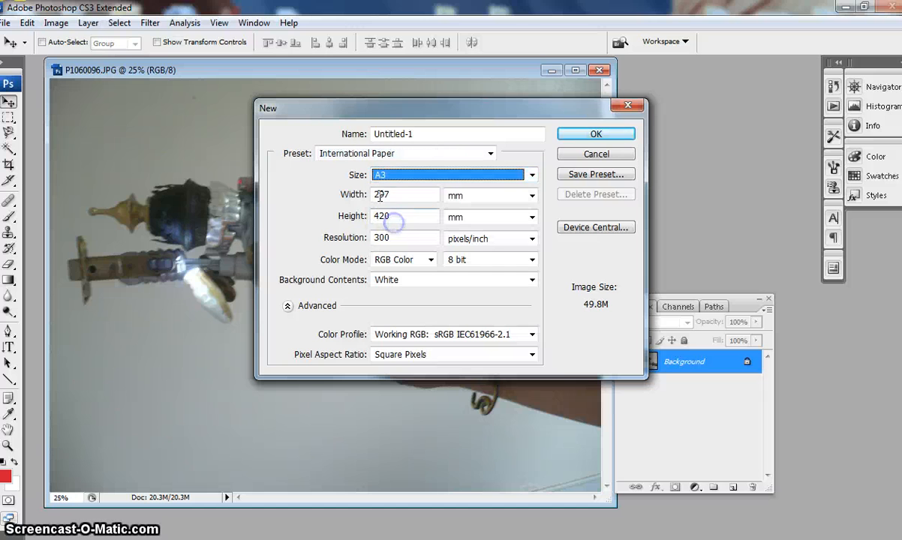
click(593, 134)
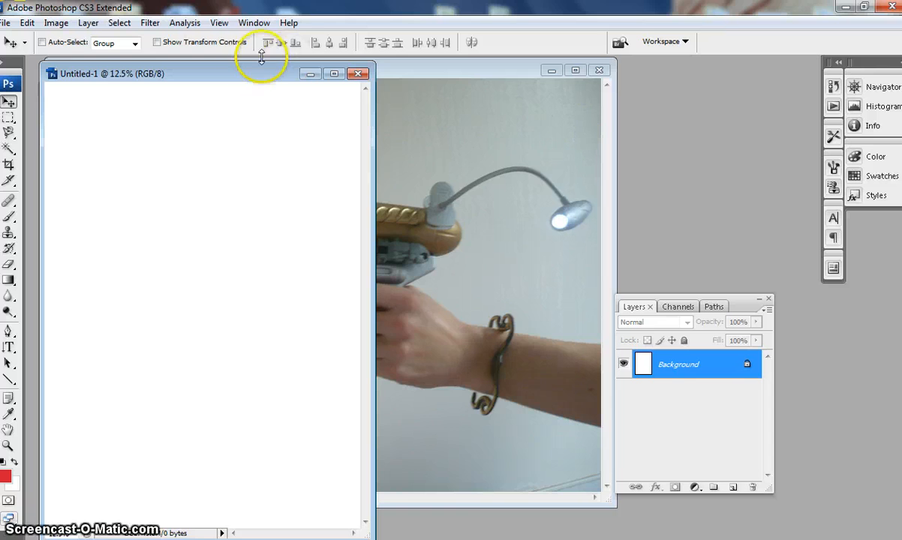
drag(291, 83, 339, 69)
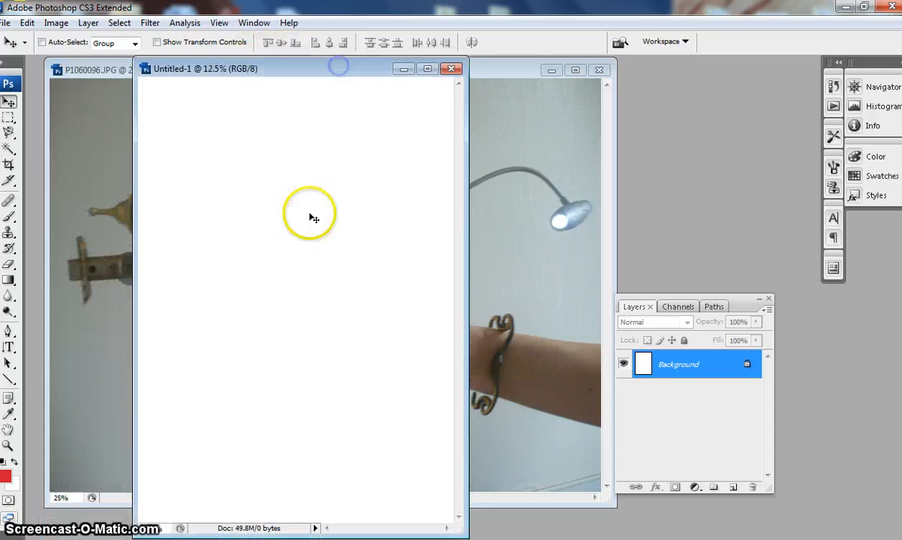
Step: Try rotating the blank A3 canvas to landscape, and undo the rotation
click(57, 23)
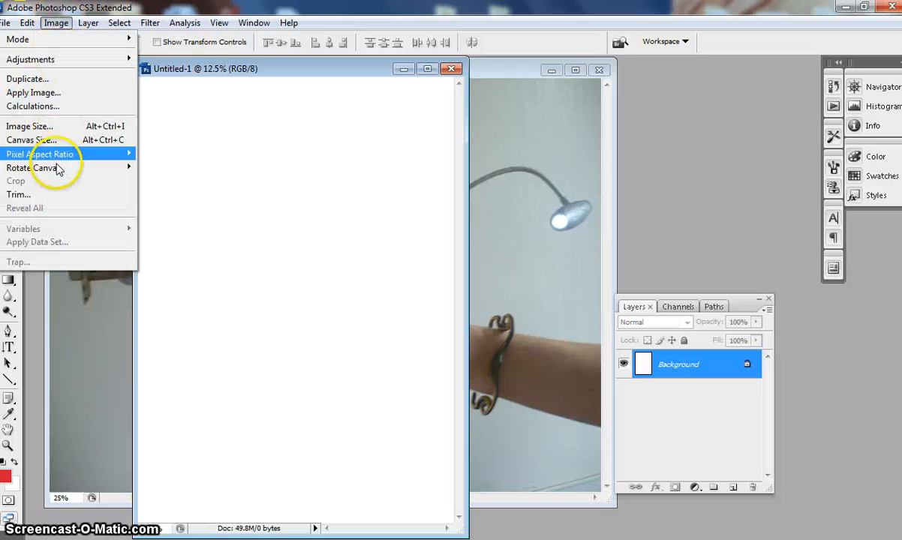
mouse_move(58, 172)
click(171, 181)
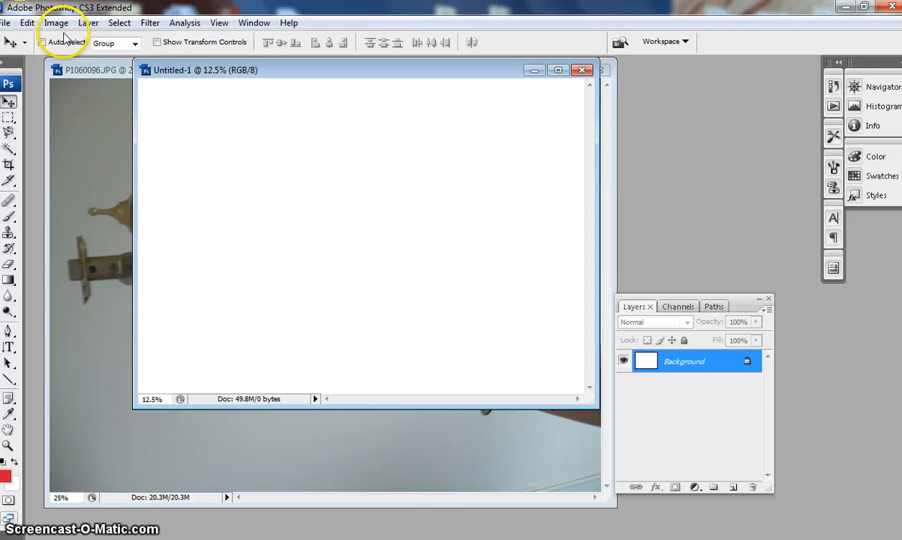
key(ctrl+z)
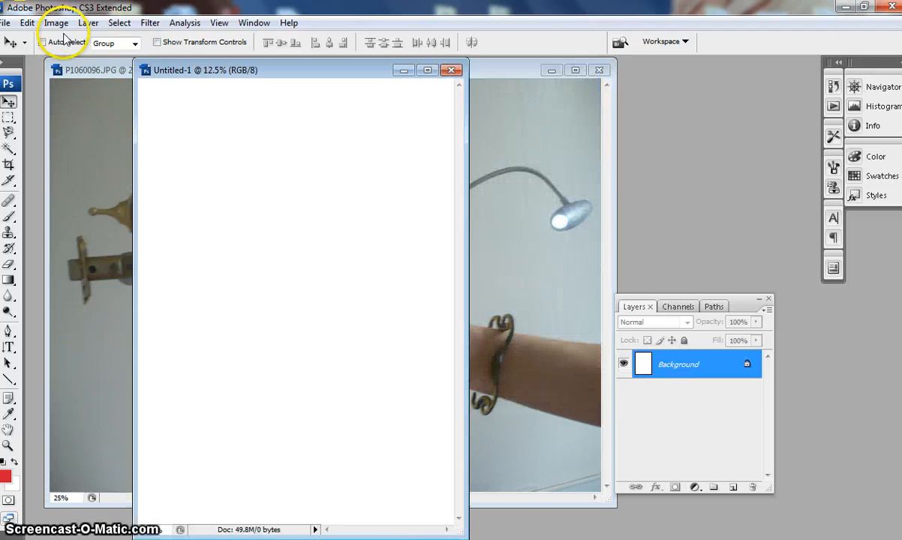
Step: Open the paper texture JPG from the Desktop and move its window so the blank document's edge stays reachable
click(5, 24)
click(17, 54)
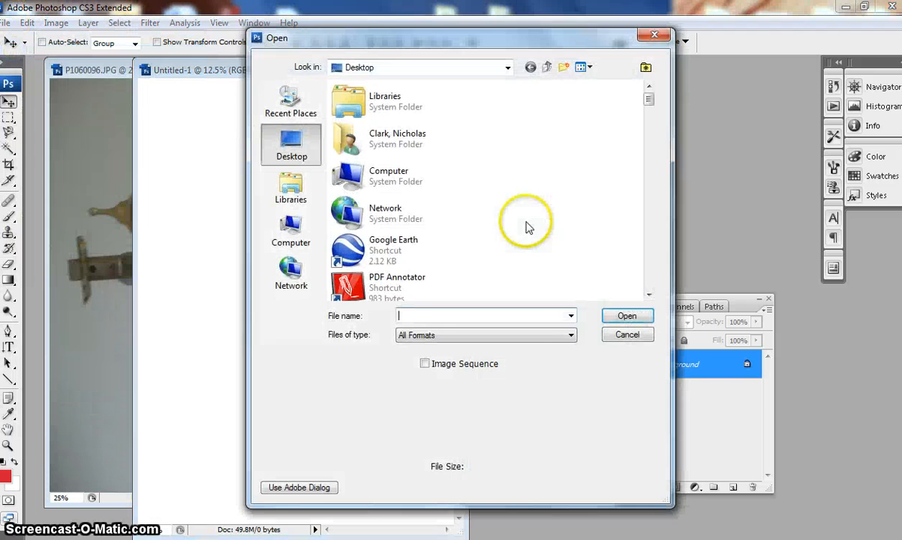
drag(648, 98, 665, 257)
click(413, 240)
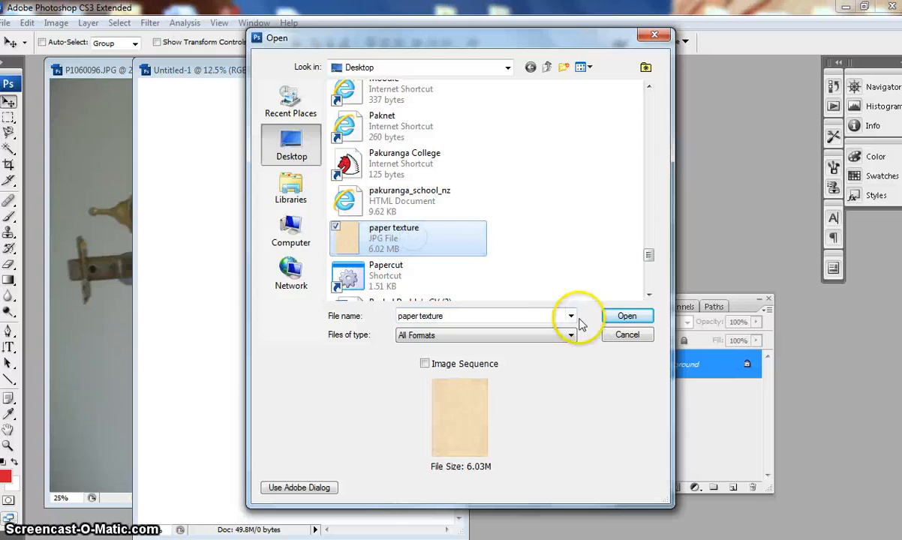
click(625, 316)
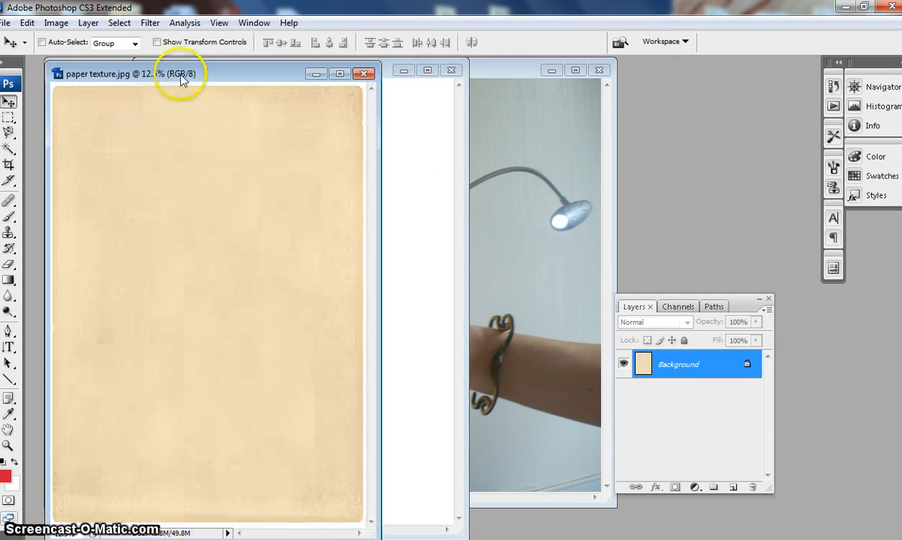
drag(178, 77, 231, 71)
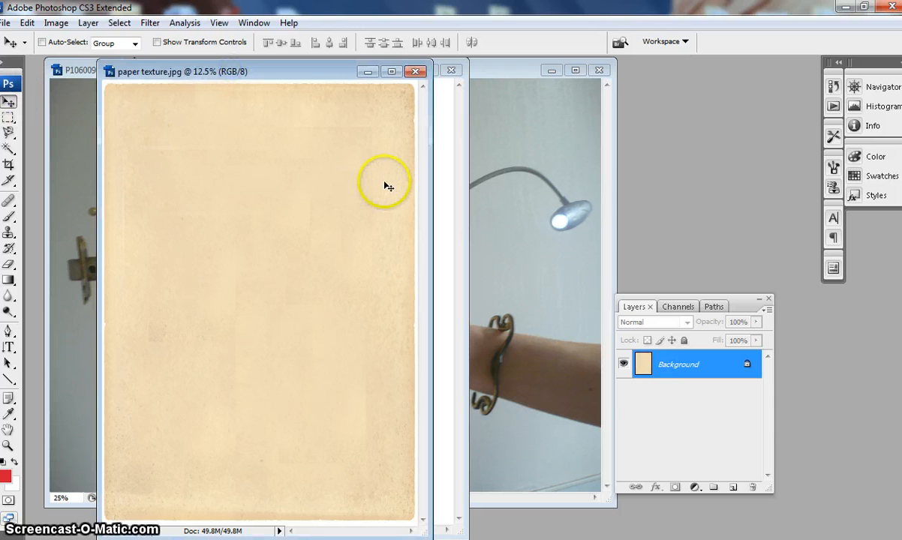
Step: Cut the whole paper texture image and paste it into Untitled-1, positioned over the canvas
key(ctrl+a)
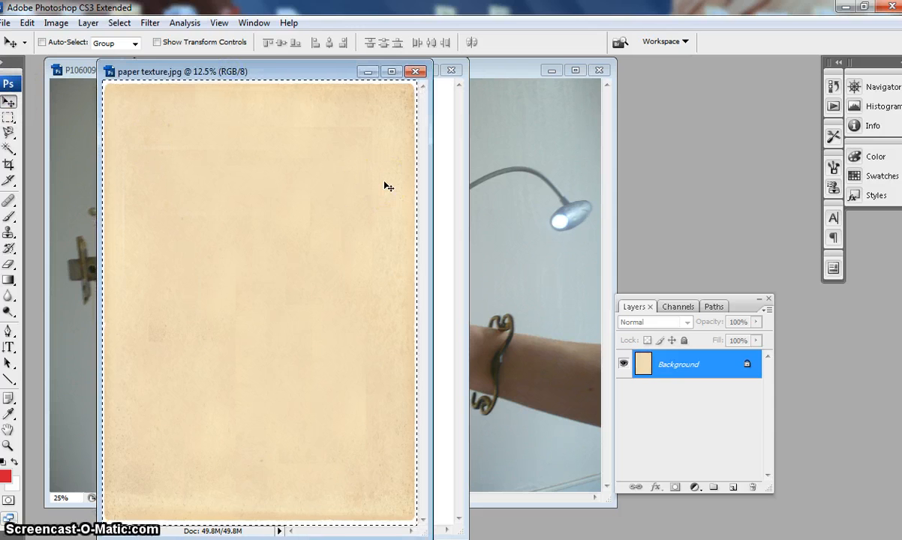
key(ctrl+x)
click(437, 190)
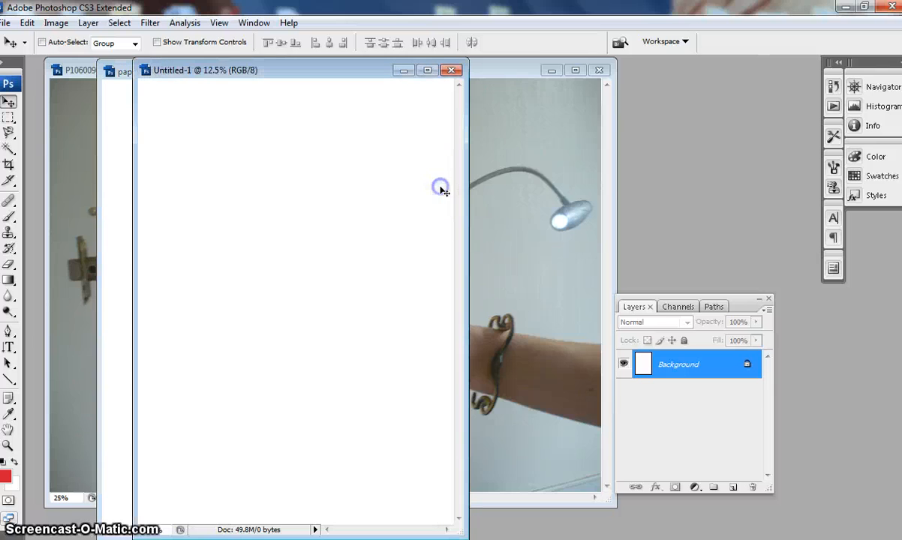
key(ctrl+v)
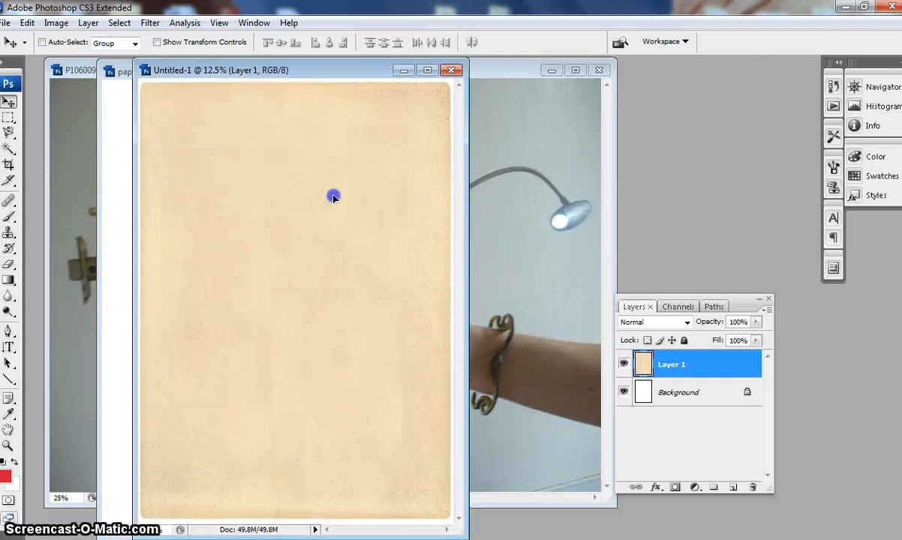
drag(332, 196, 325, 187)
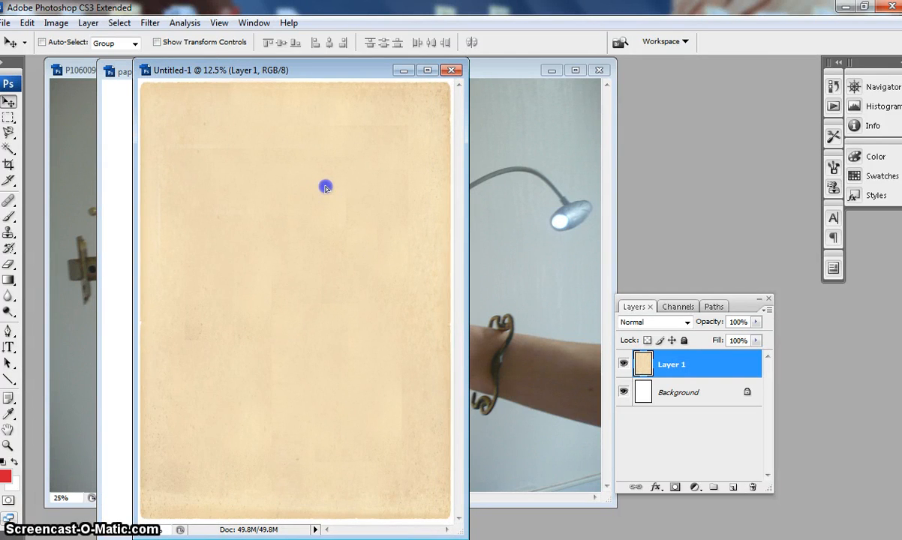
Step: Scale the pasted texture layer to about 100.2% with Free Transform and apply it
key(ctrl+t)
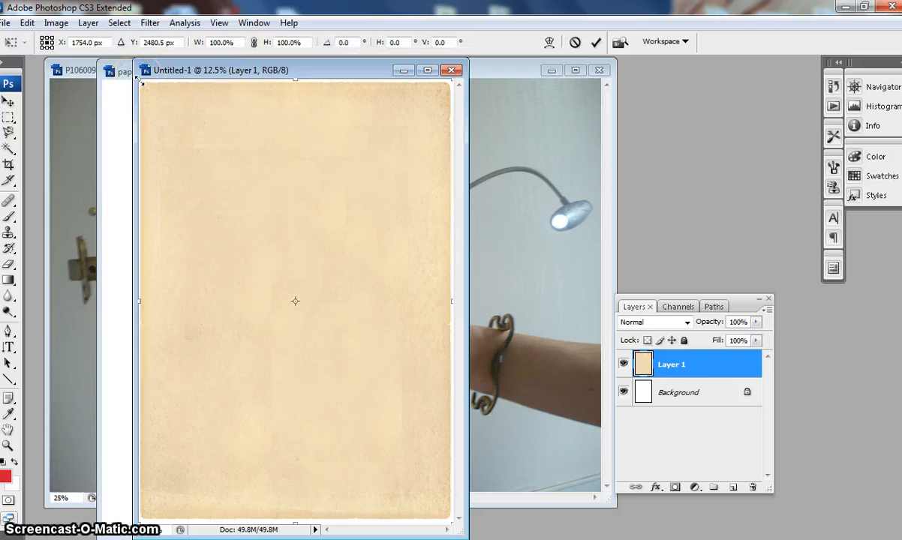
drag(139, 81, 208, 196)
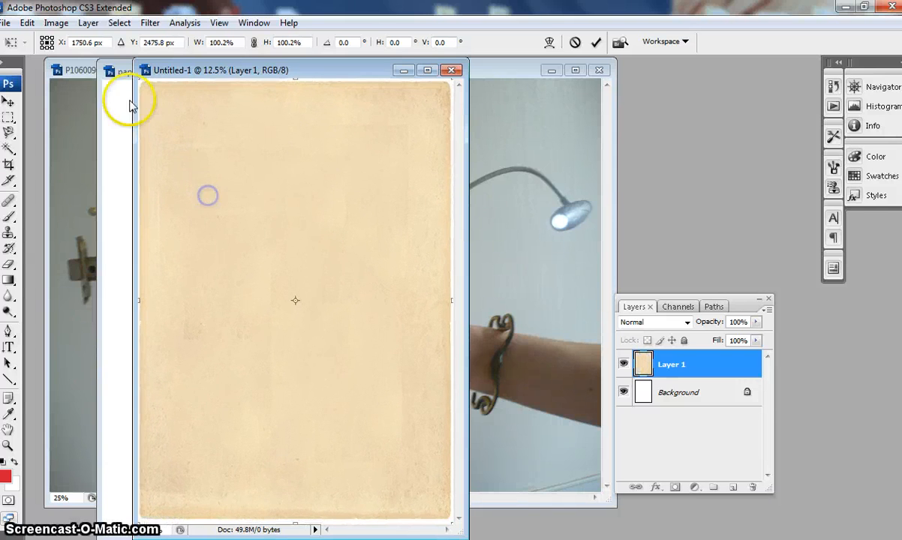
double_click(310, 153)
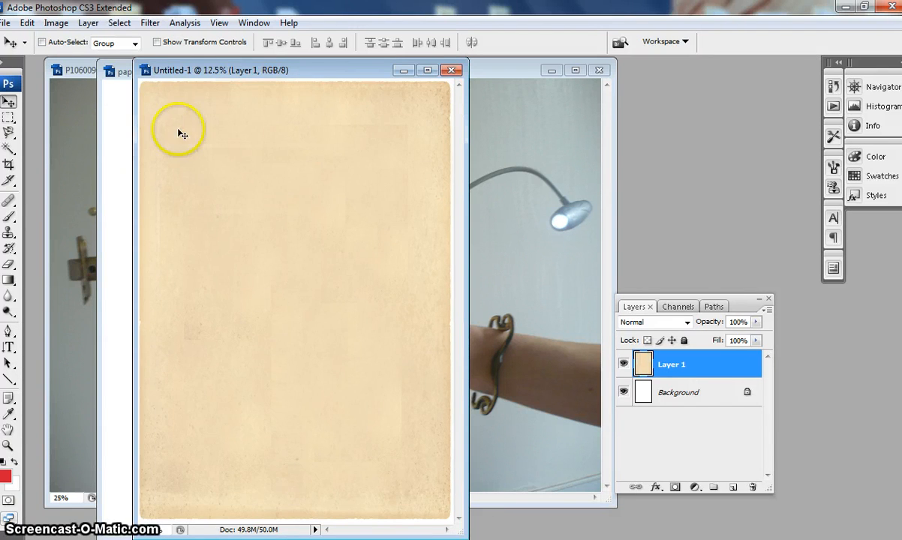
Step: Restore the cut image in paper texture.jpg and clear its selection with the Rectangular Marquee tool
click(111, 135)
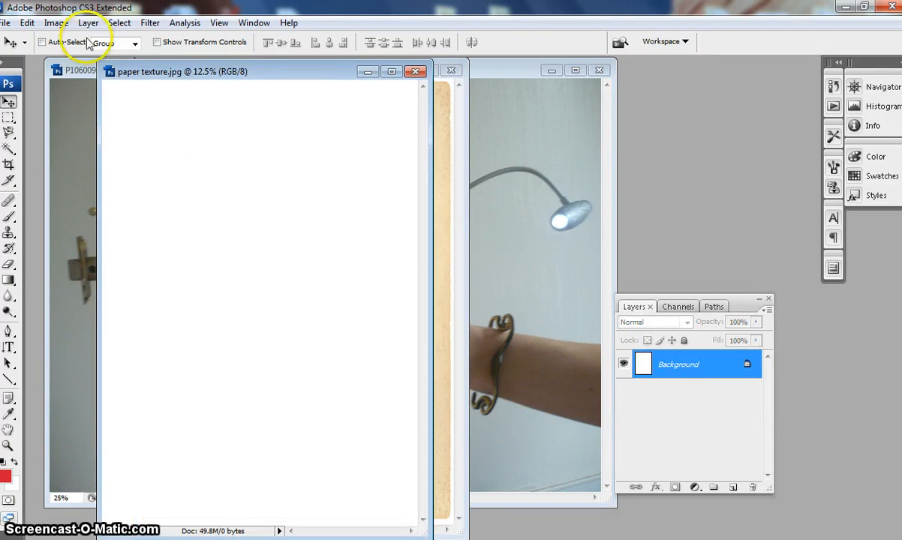
click(28, 23)
click(39, 49)
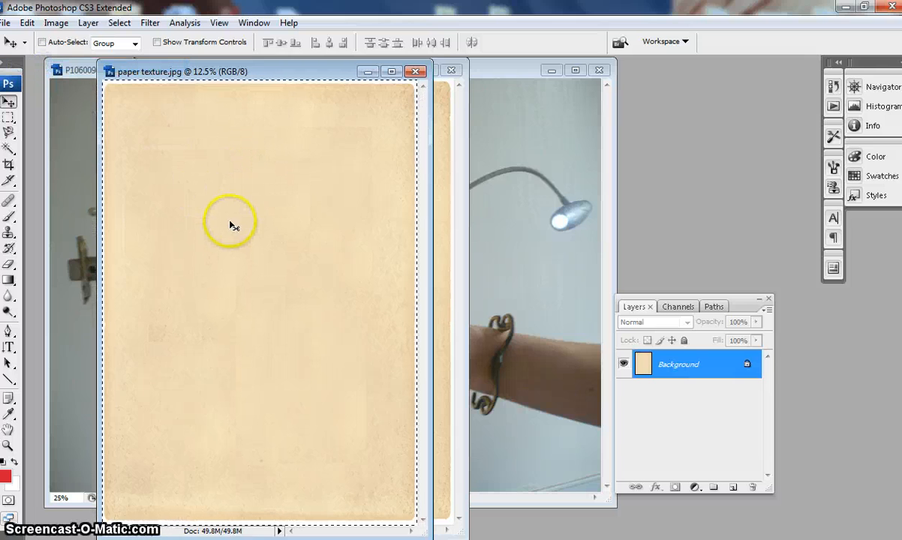
click(8, 117)
click(171, 162)
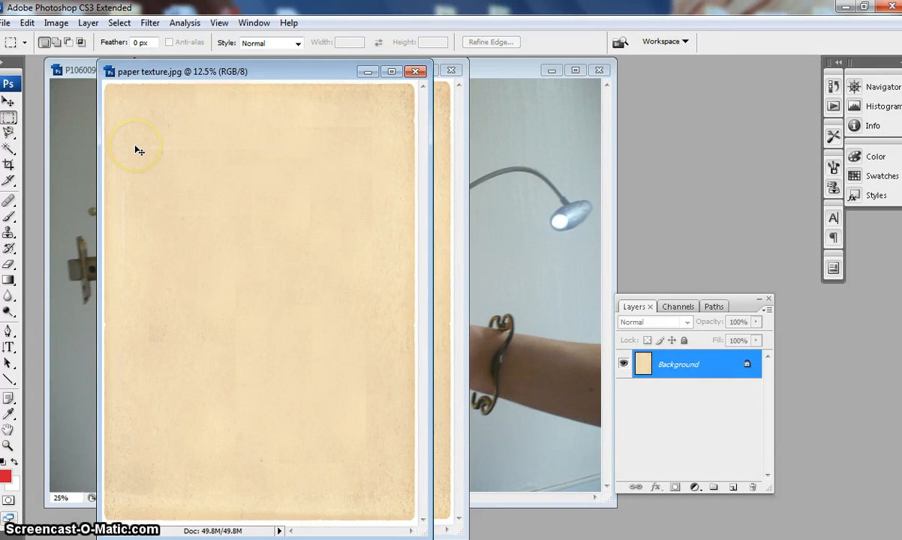
Step: Cut the entire paper texture image again and close paper texture.jpg without saving changes
key(ctrl+a)
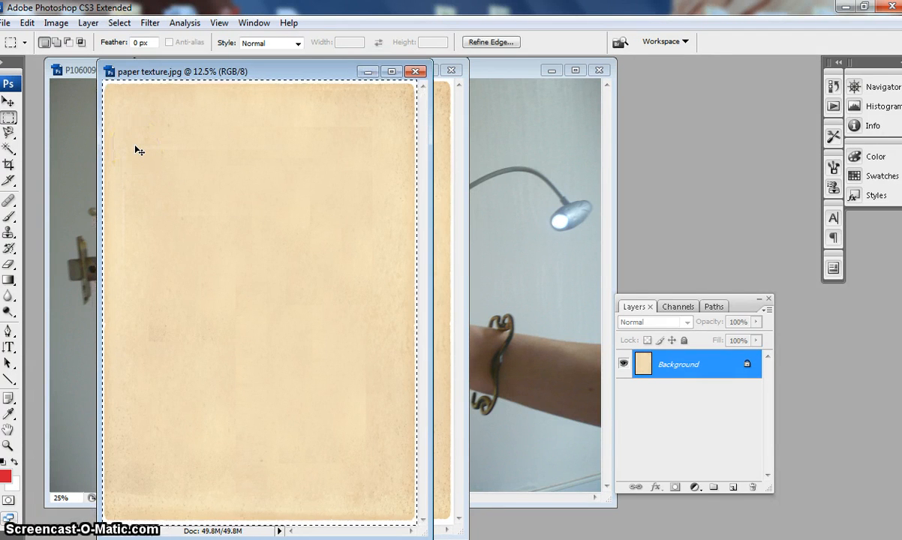
key(ctrl+x)
click(415, 71)
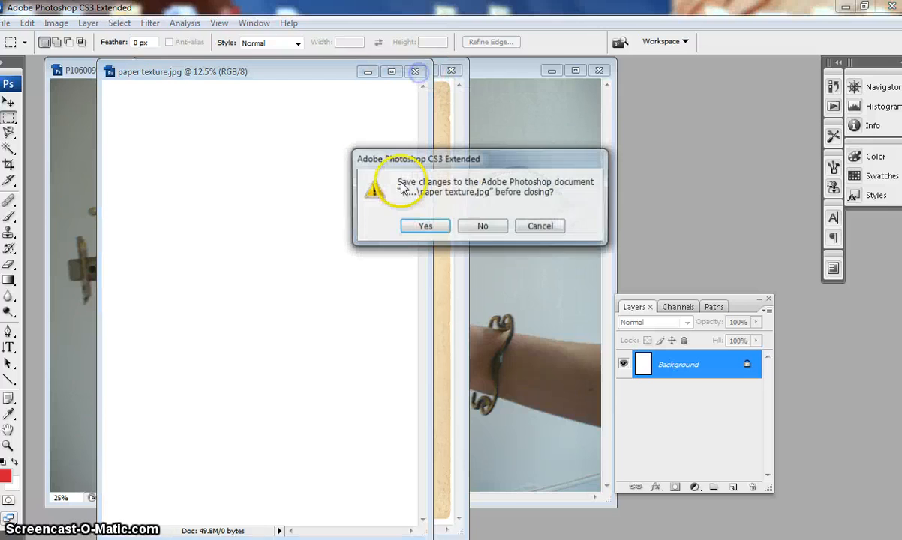
click(481, 226)
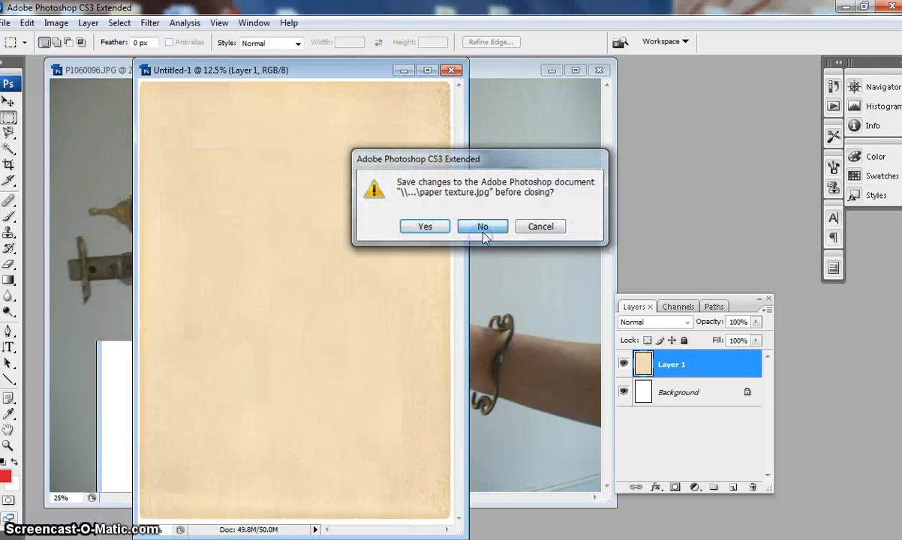
Step: Hide Layer 1, paste the paper texture into Untitled-1 as a new layer, and adjust its size with Free Transform
click(624, 364)
key(ctrl+v)
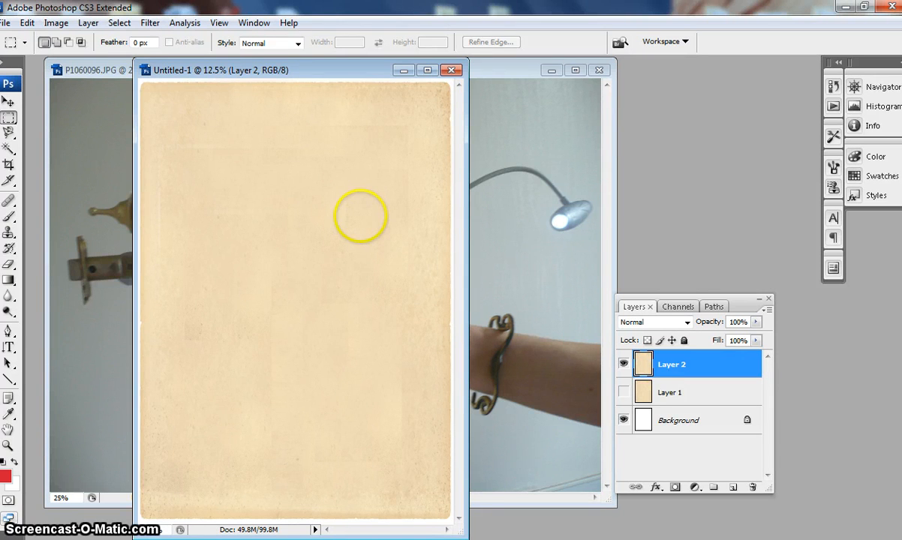
key(ctrl+t)
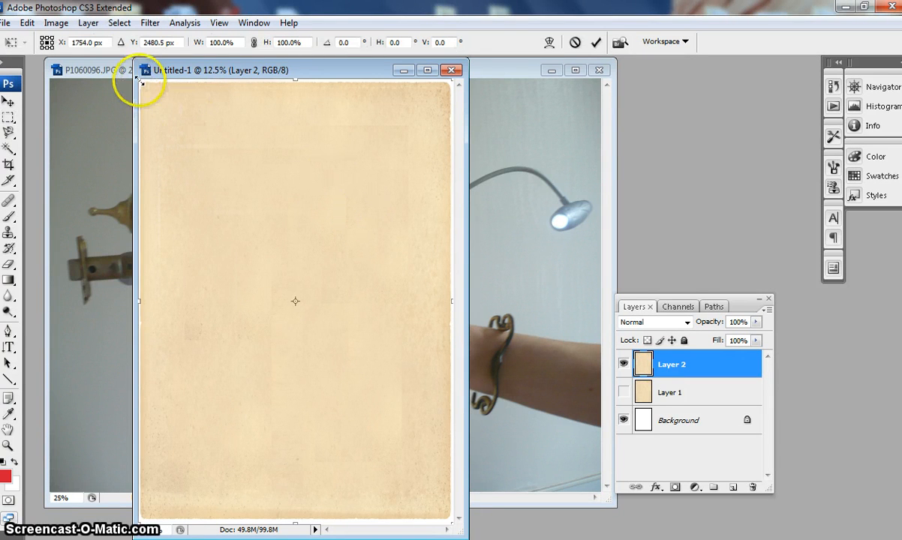
mouse_move(140, 82)
mouse_down()
mouse_move(152, 106)
mouse_move(146, 88)
mouse_up()
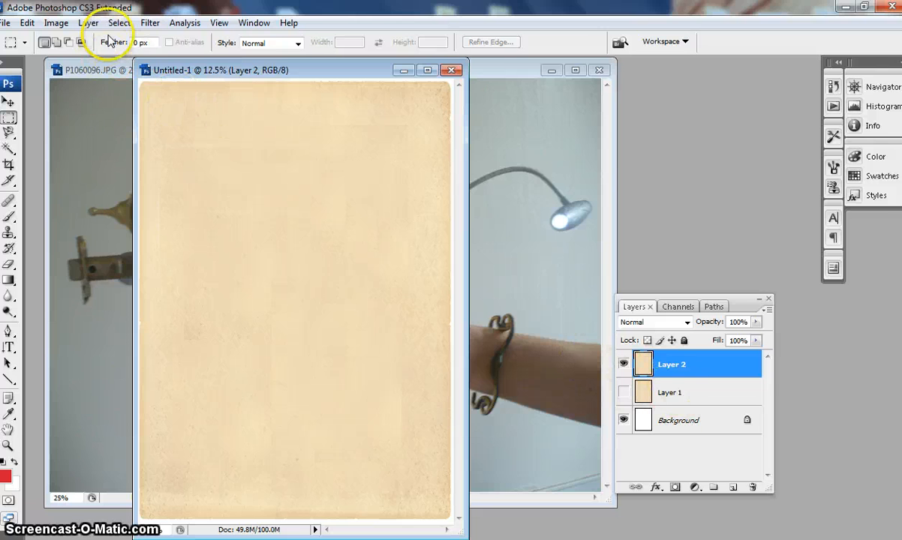
Step: Delete the hidden Layer 1 from Untitled-1 and rename Layer 2 as paper
click(88, 23)
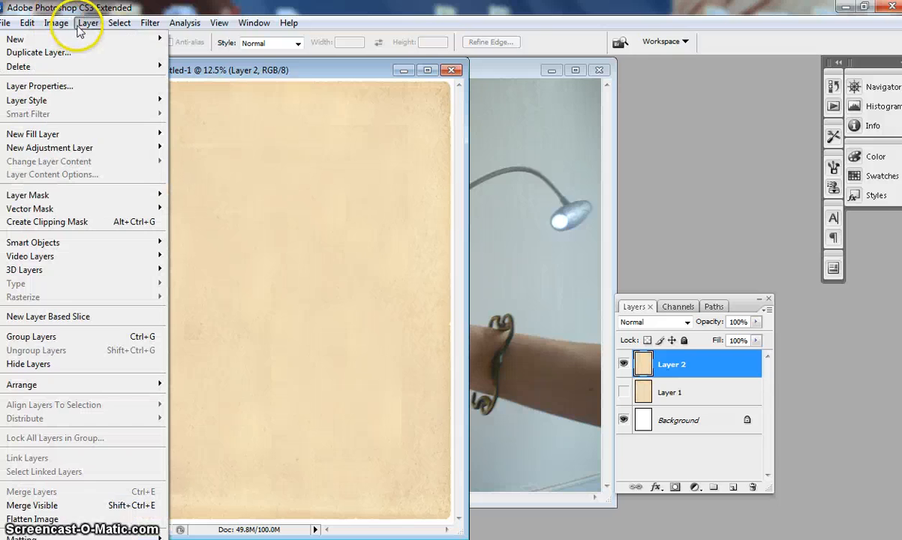
mouse_move(80, 67)
click(193, 80)
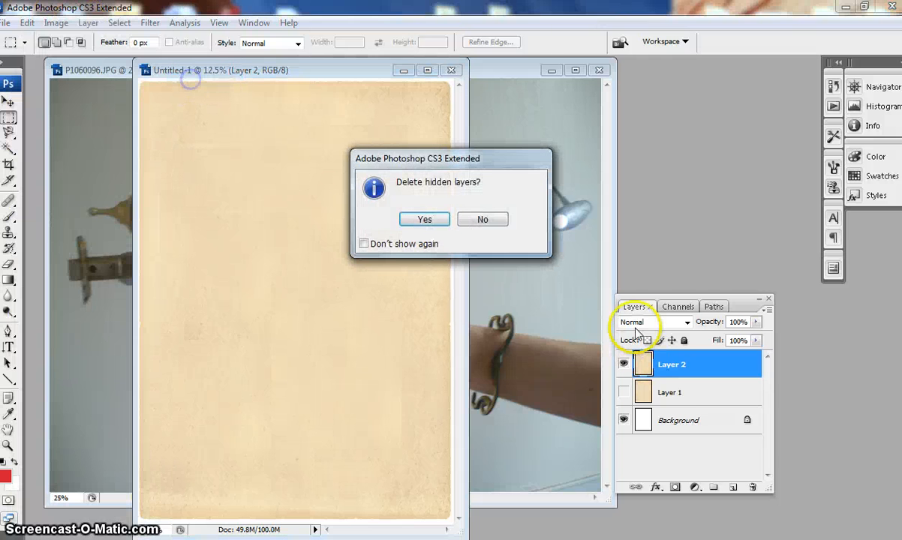
click(422, 217)
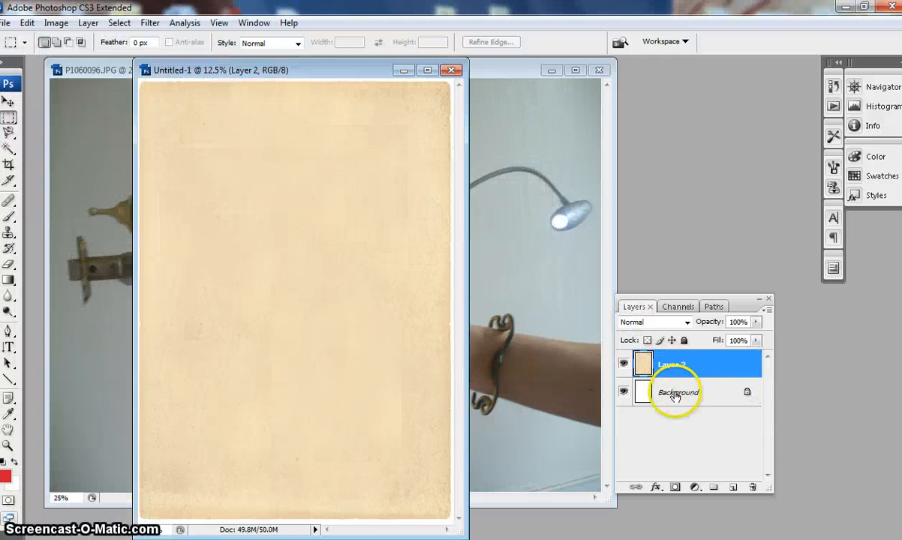
click(626, 392)
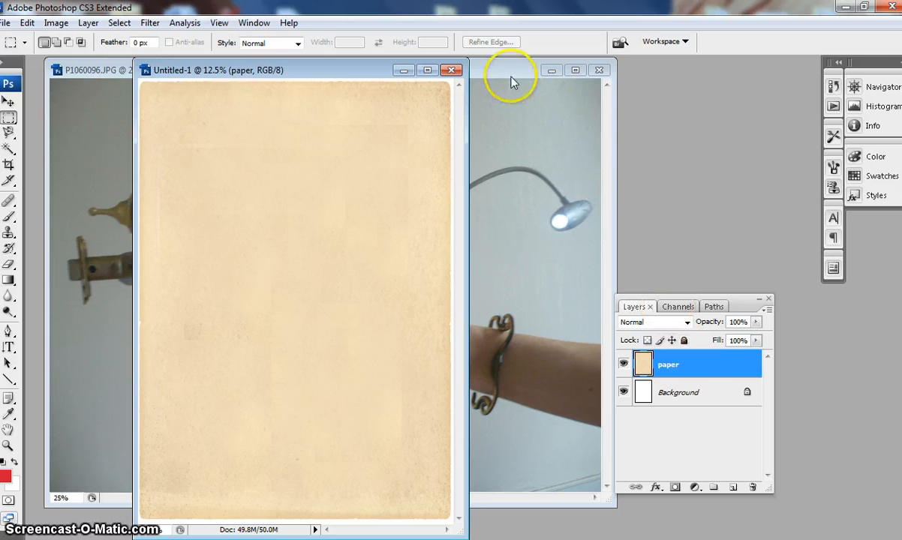
Step: Switch to P1060096.JPG and try selecting areas of the wall around the gun with the Magic Wand at tolerance 20
click(481, 71)
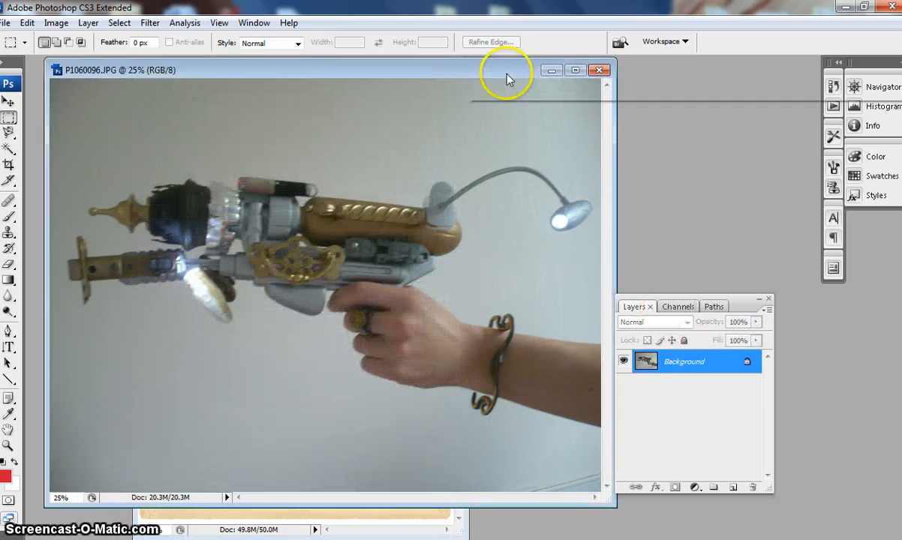
click(9, 148)
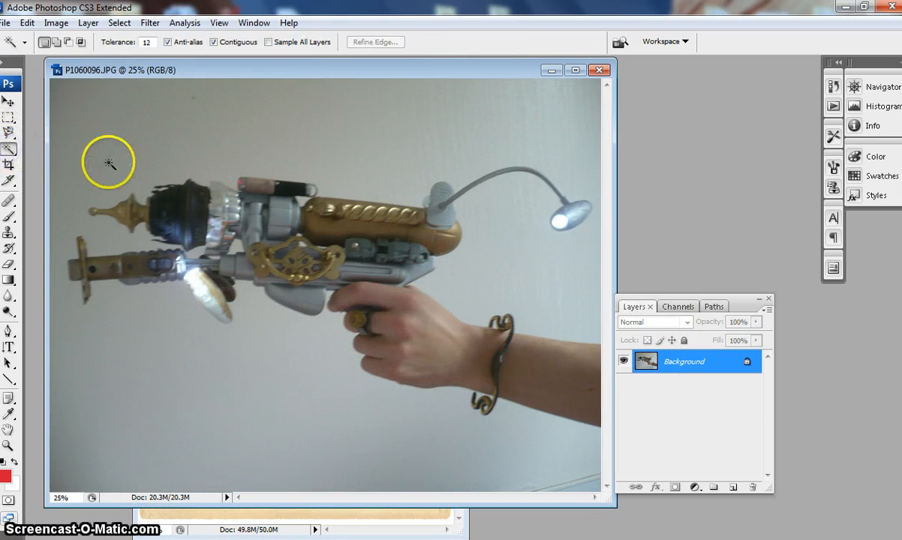
click(117, 164)
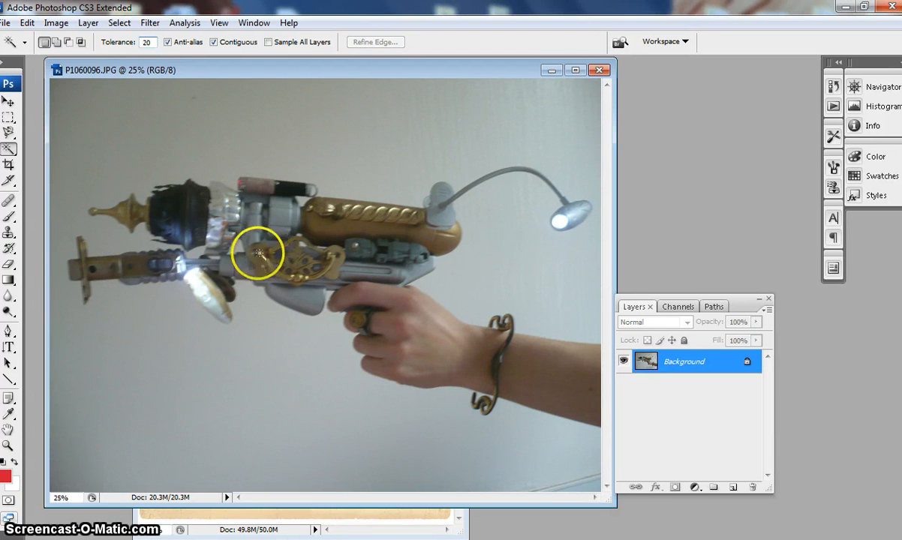
click(192, 170)
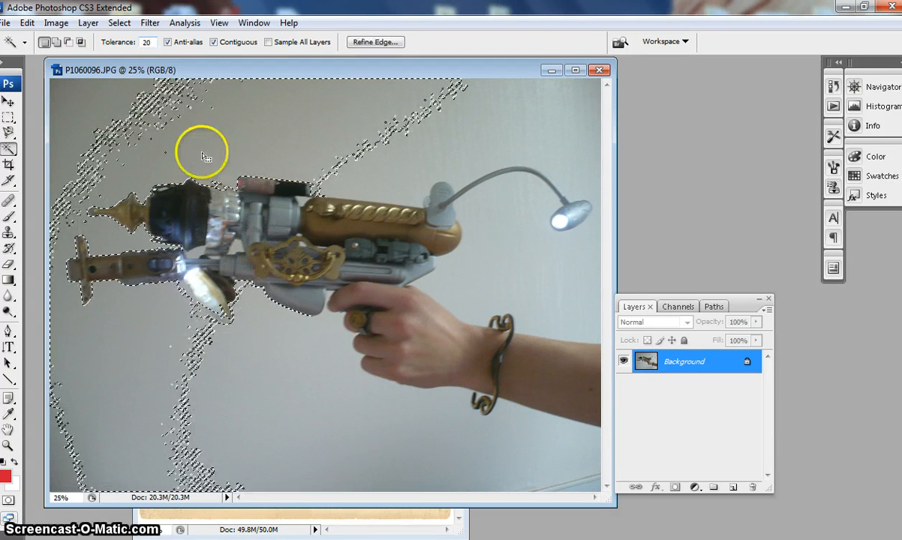
click(296, 342)
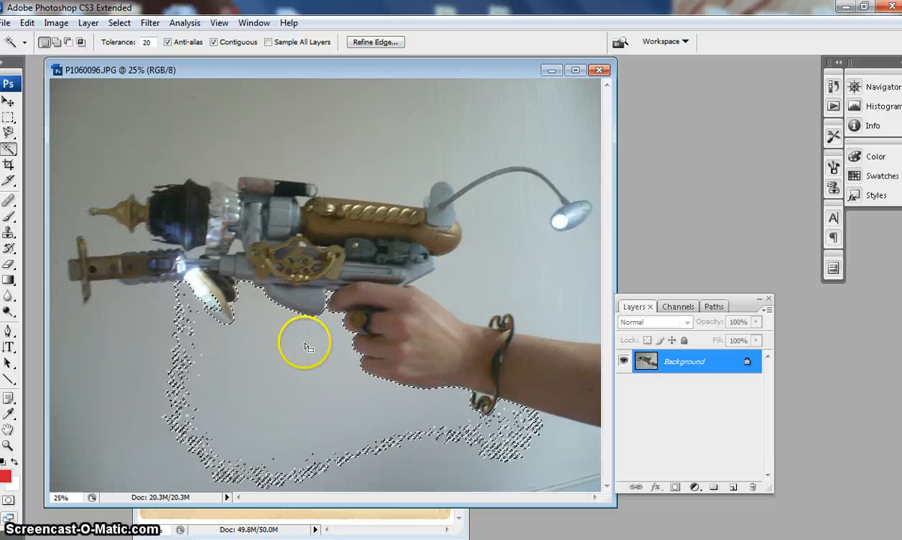
click(516, 280)
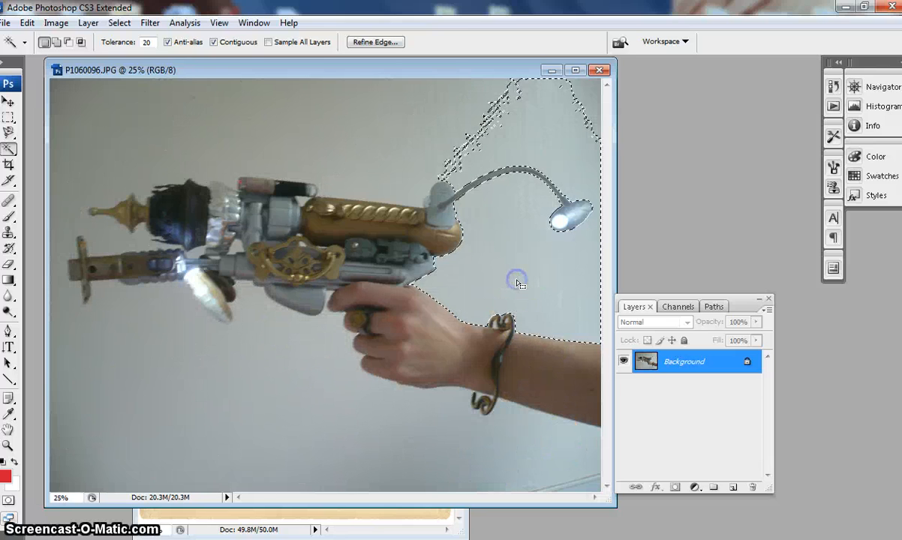
Step: Delete the wall areas above, beside and below the gun and arm, selecting each region with the Magic Wand
key(Delete)
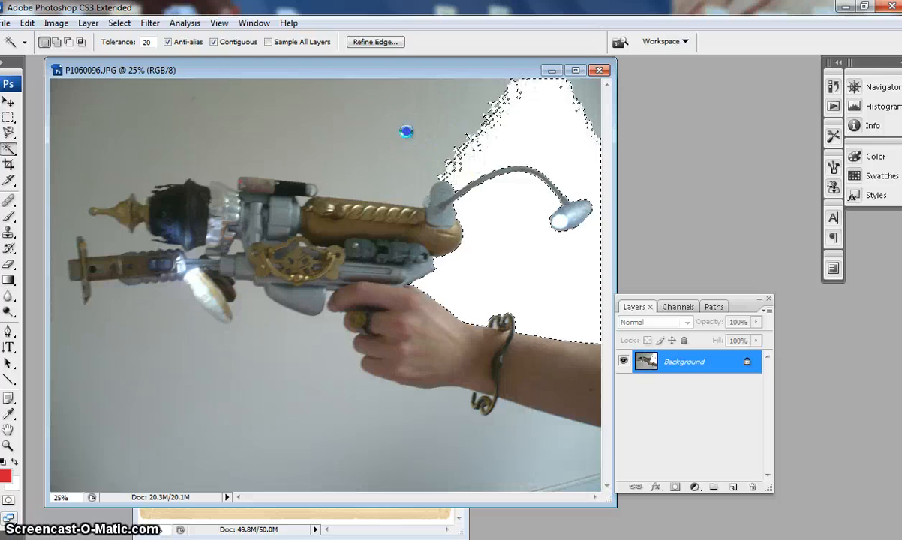
click(405, 131)
key(Delete)
click(593, 107)
key(Delete)
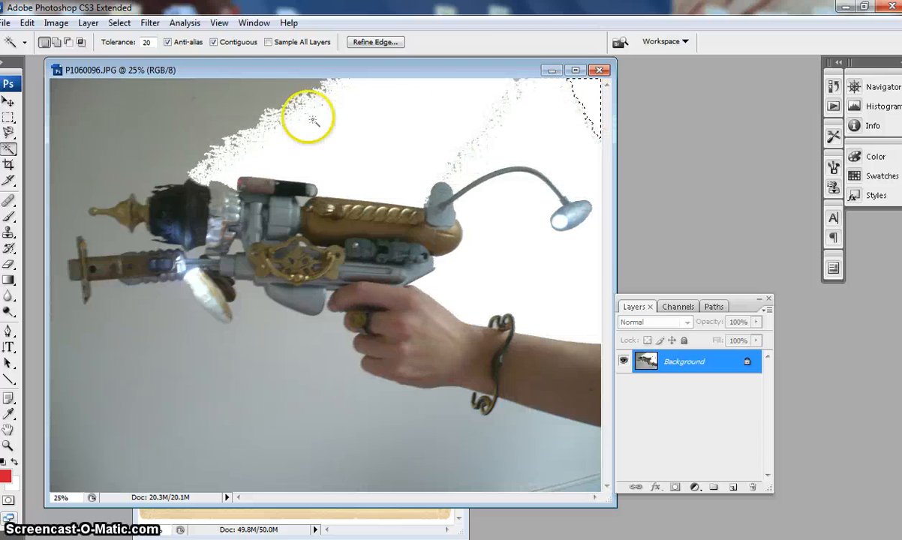
click(167, 129)
key(Delete)
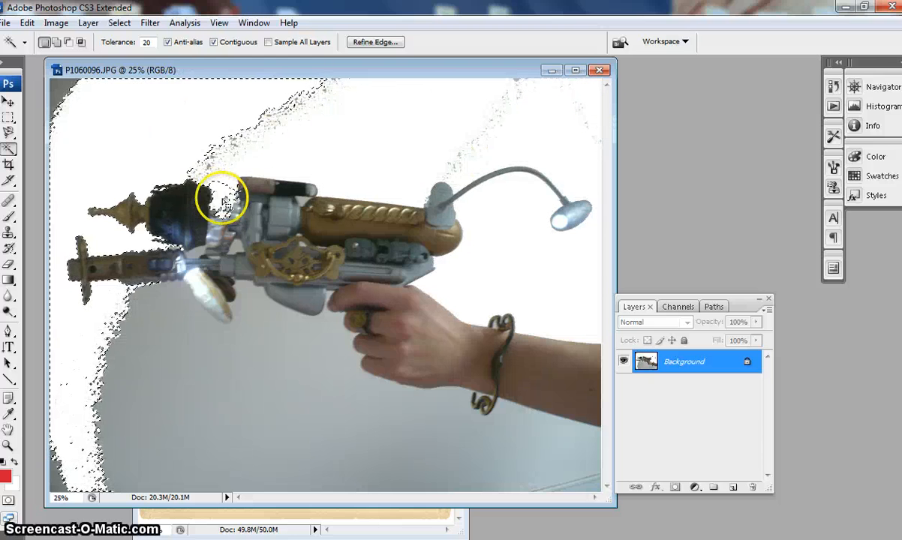
click(271, 380)
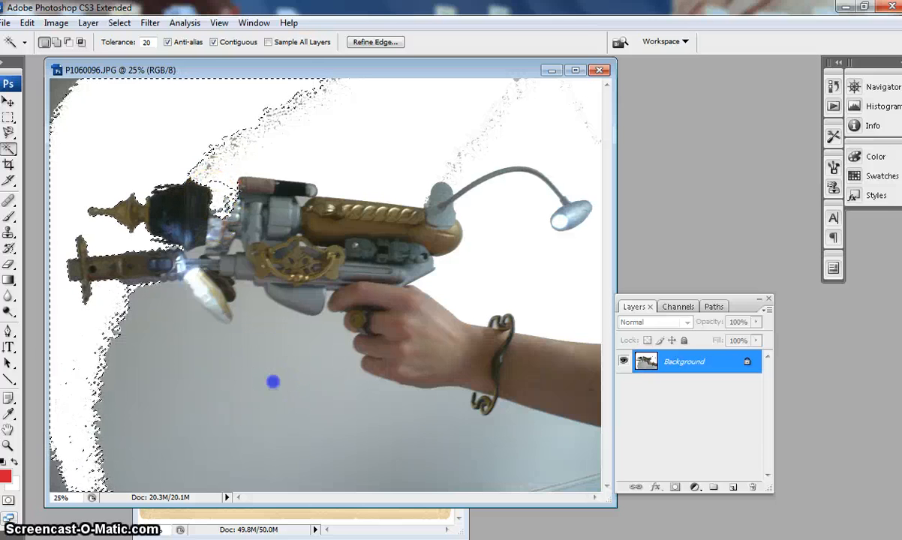
key(Delete)
click(150, 388)
key(Delete)
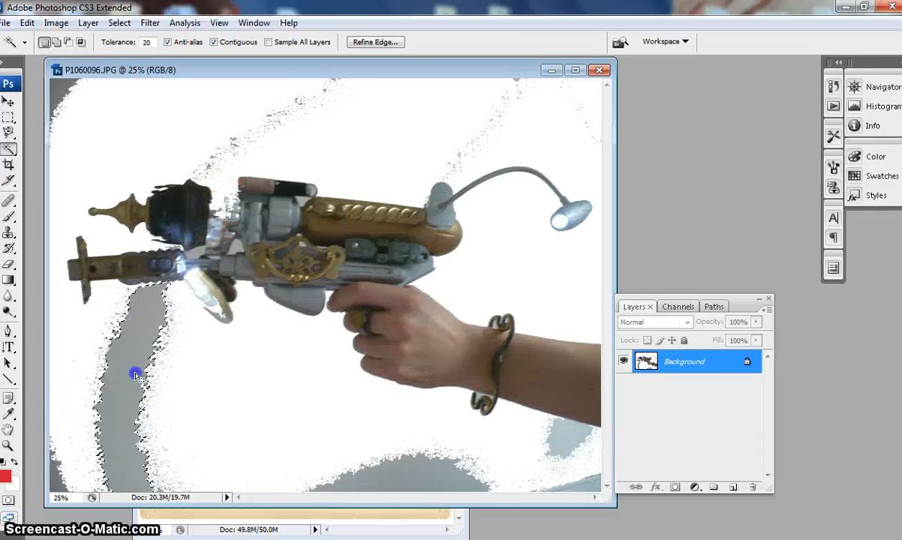
Step: Clear the Magic Wand selection and revert P1060096.JPG to its last saved version
click(135, 350)
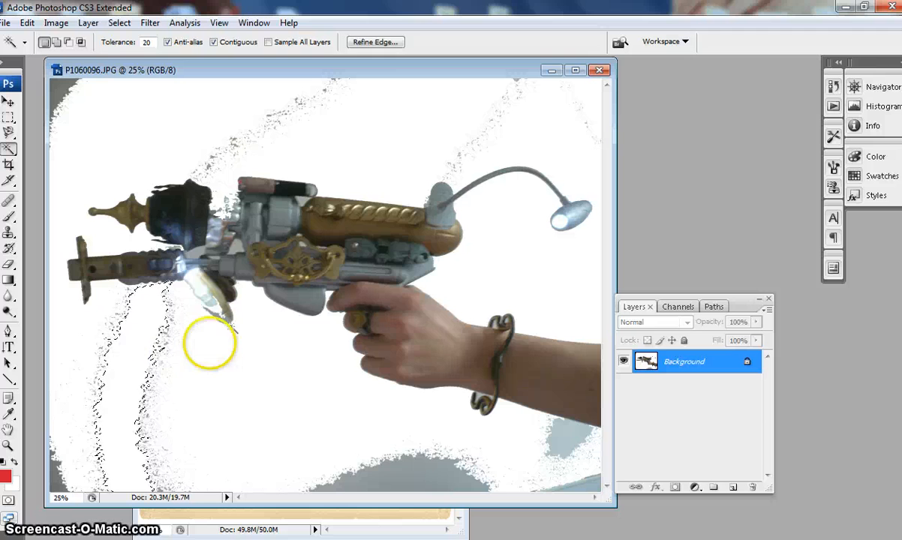
click(142, 315)
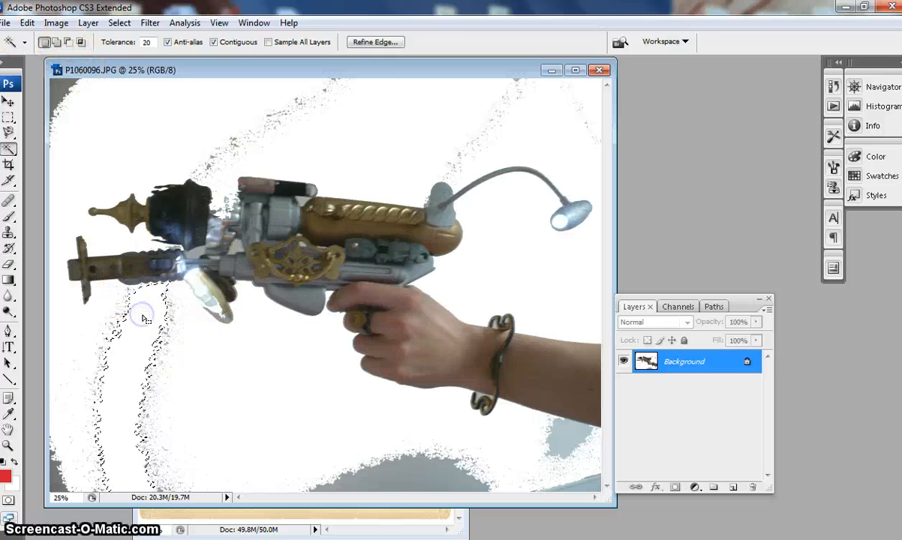
click(143, 316)
click(8, 23)
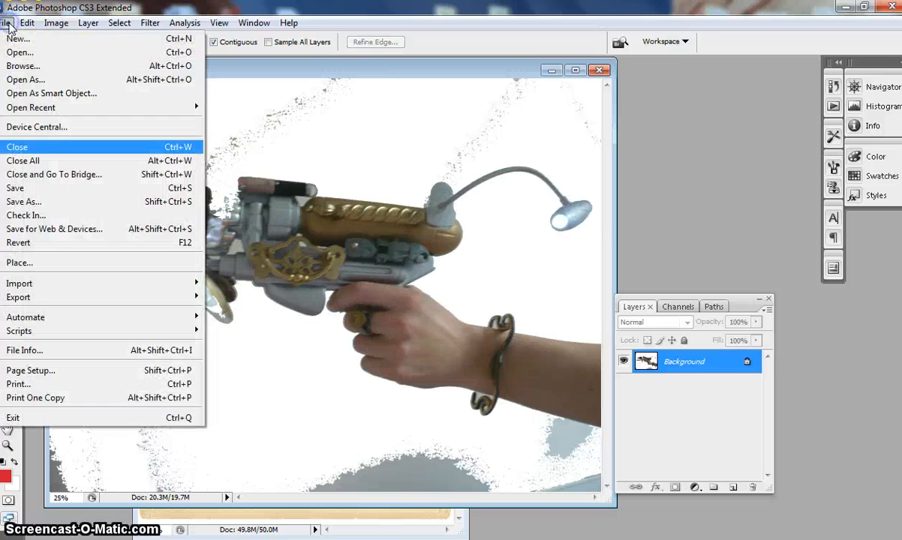
click(36, 242)
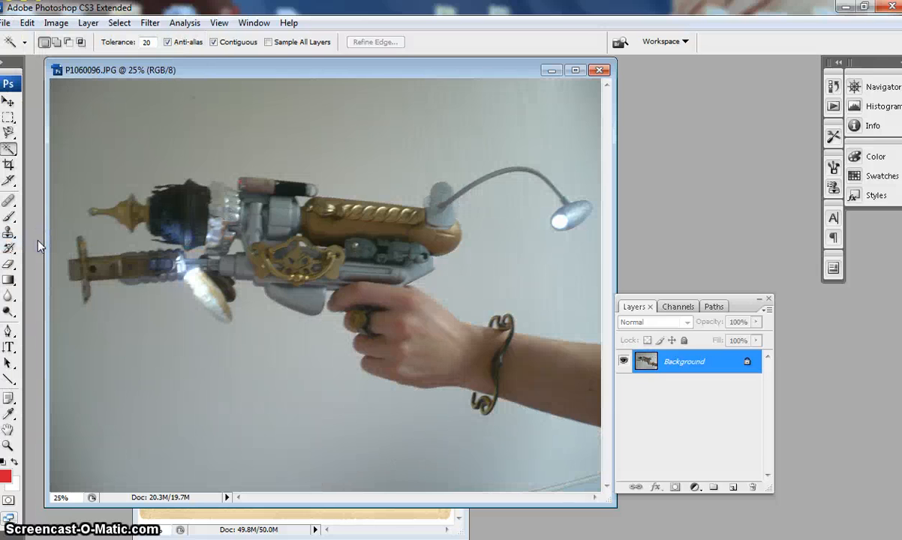
Step: Try to select the wall around the gun with the Quick Selection tool at brush size 30, and clear the selection
click(8, 152)
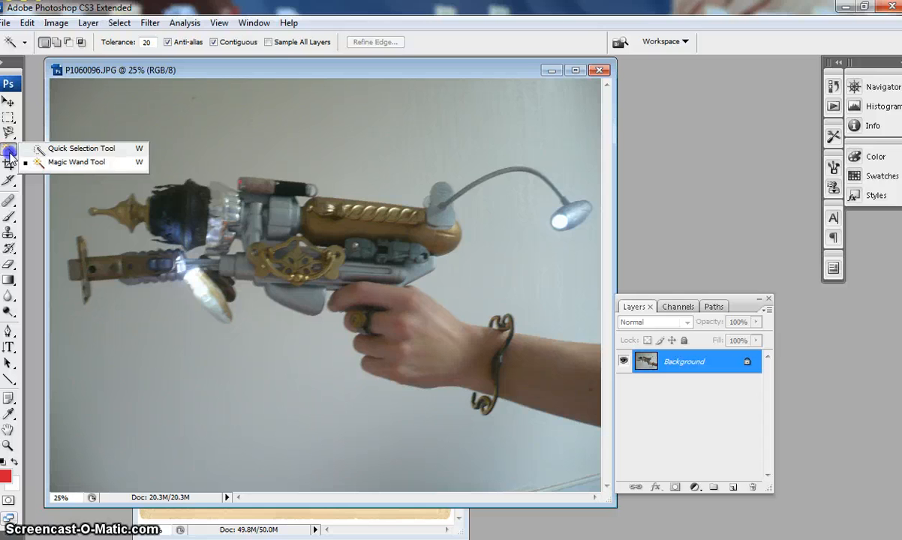
click(56, 148)
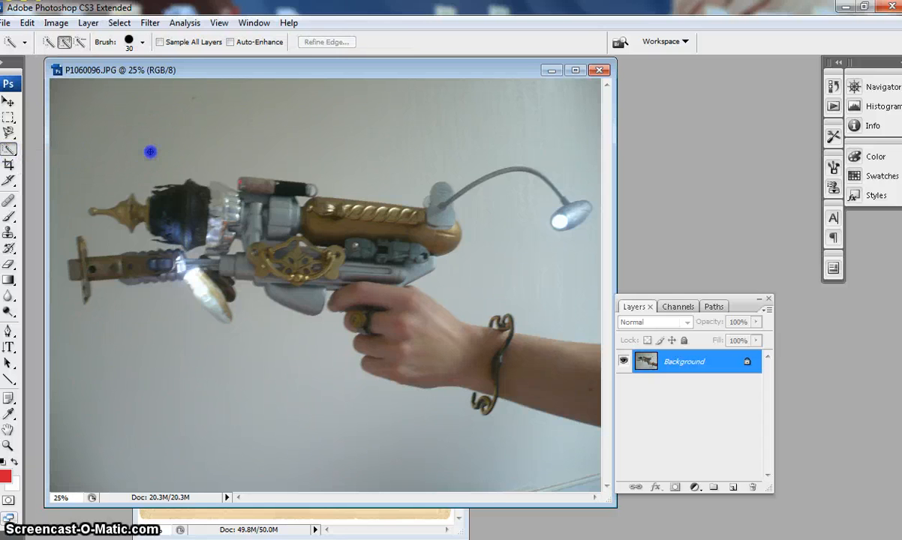
click(364, 191)
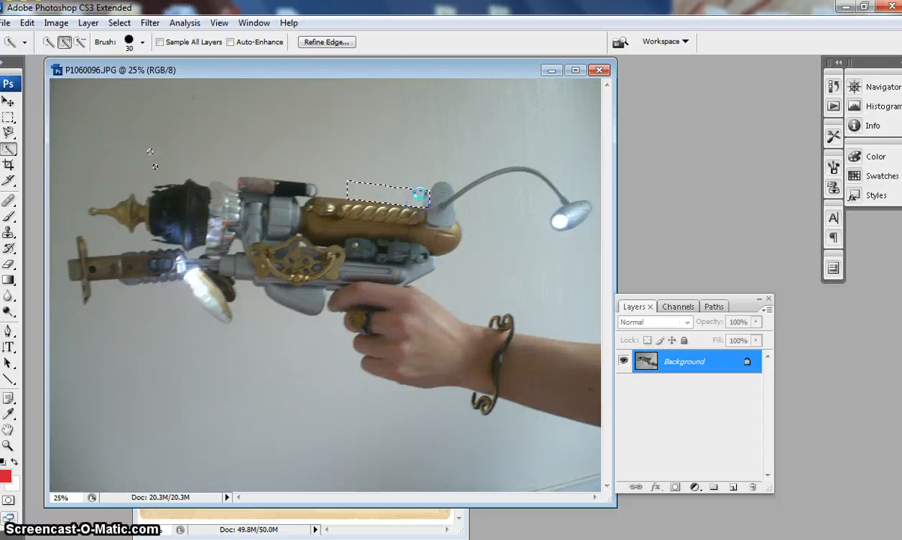
click(446, 174)
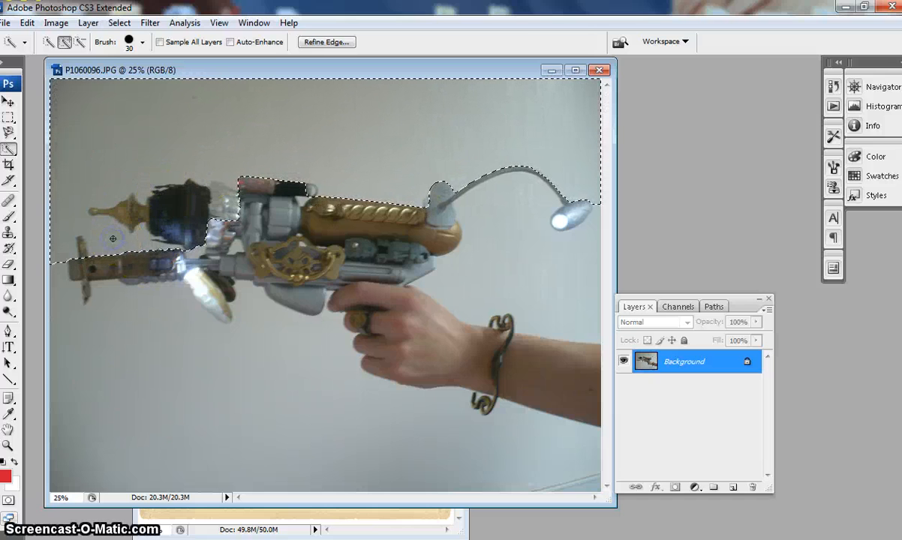
click(182, 291)
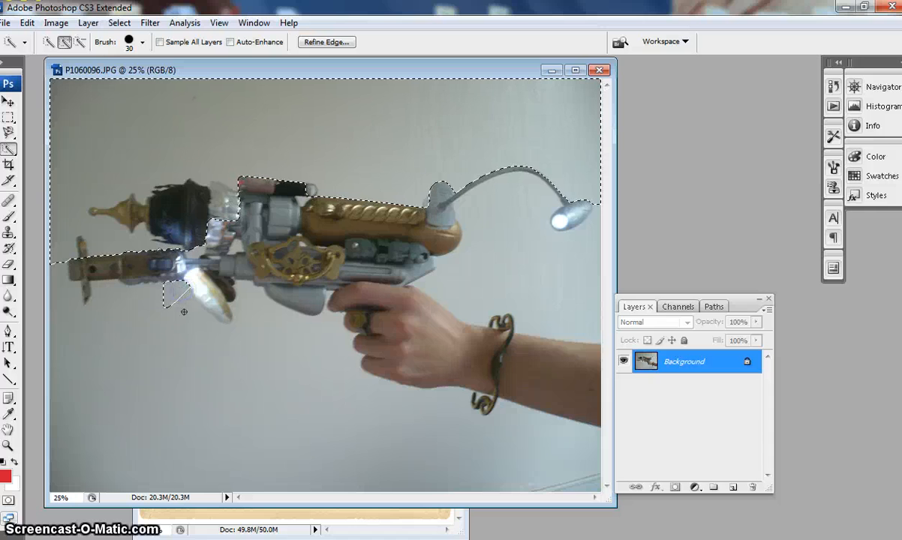
click(8, 117)
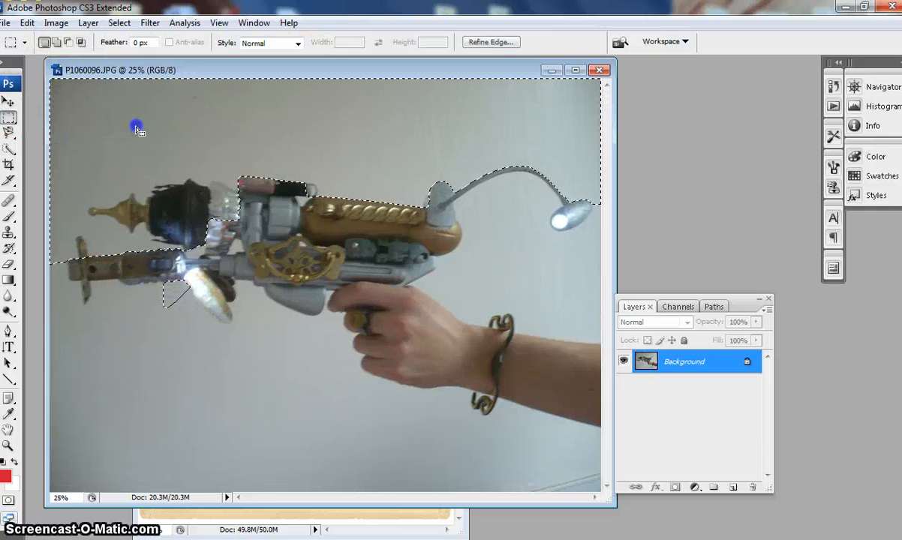
click(136, 125)
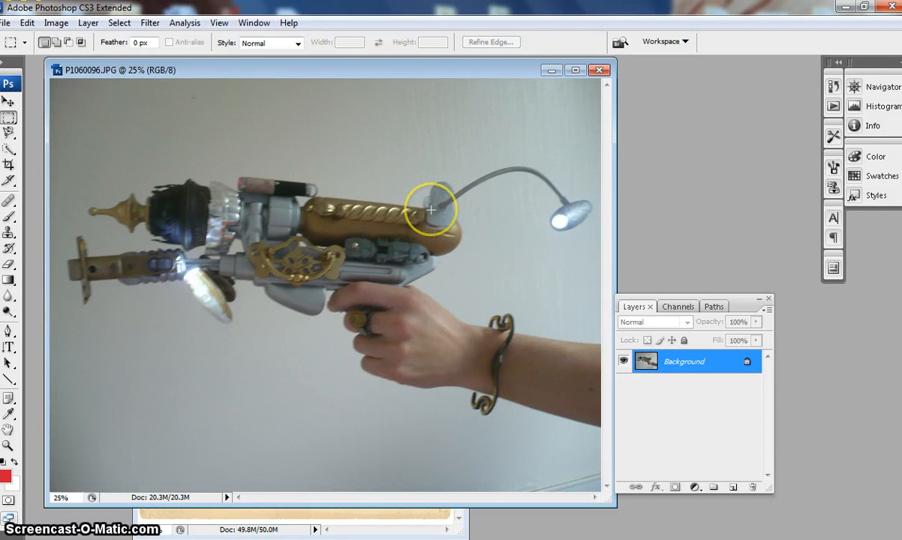
Step: Trace the gun's upper edge and the outer edge of the curved lamp arm with the Magnetic Lasso, up to the lamp head
click(10, 135)
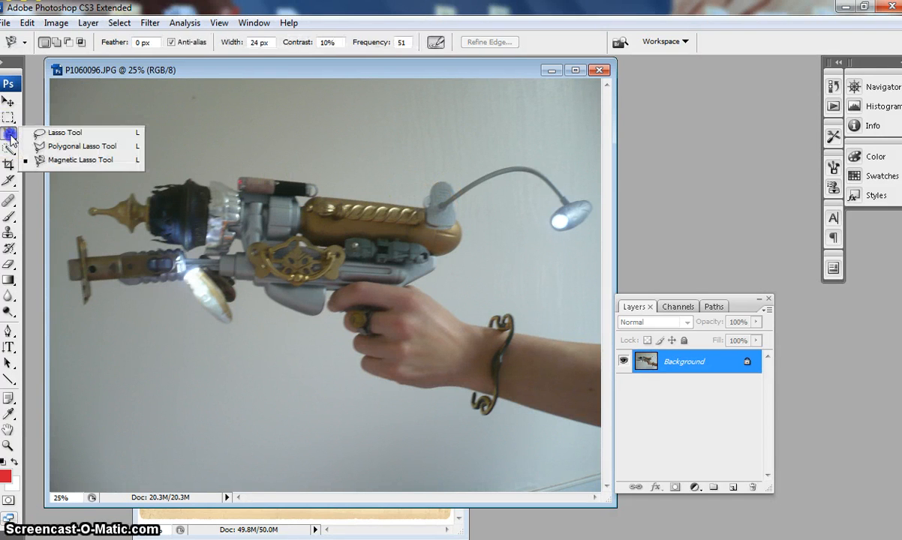
click(80, 159)
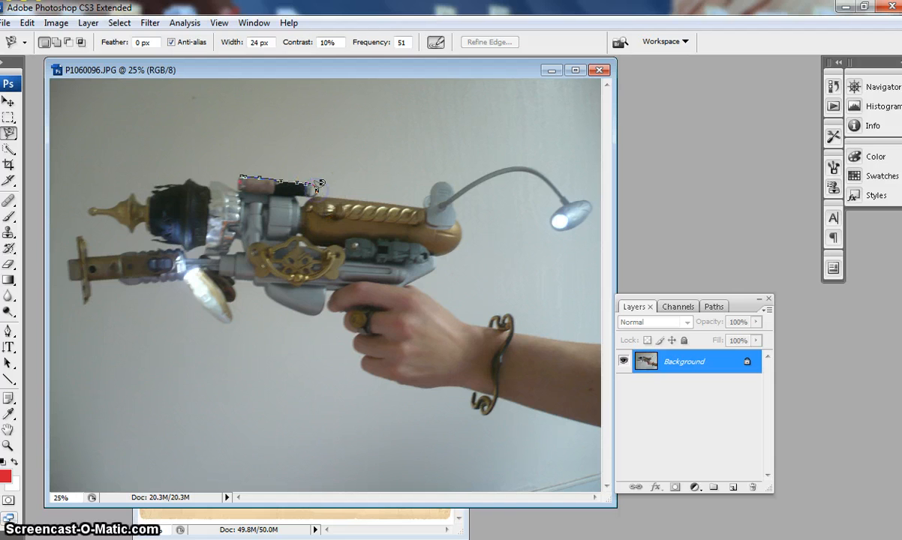
drag(335, 191, 406, 199)
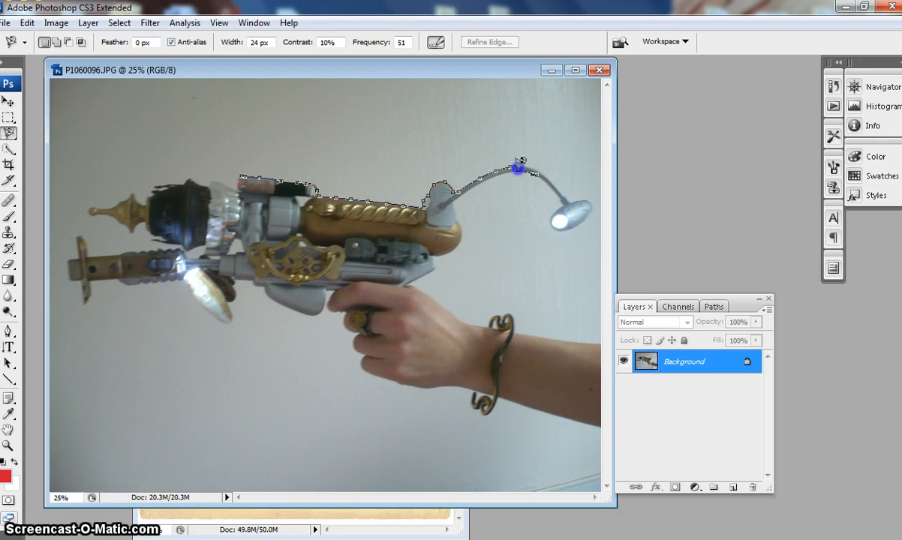
click(541, 173)
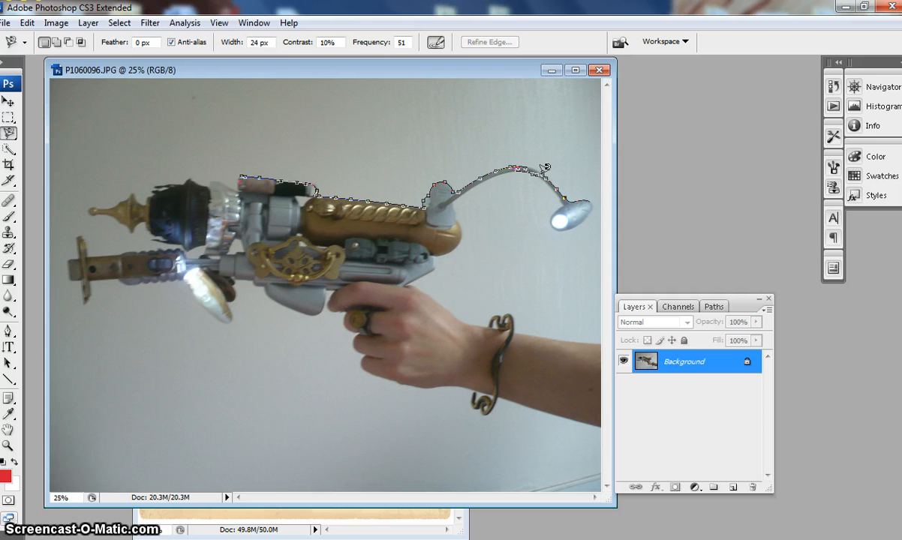
click(592, 199)
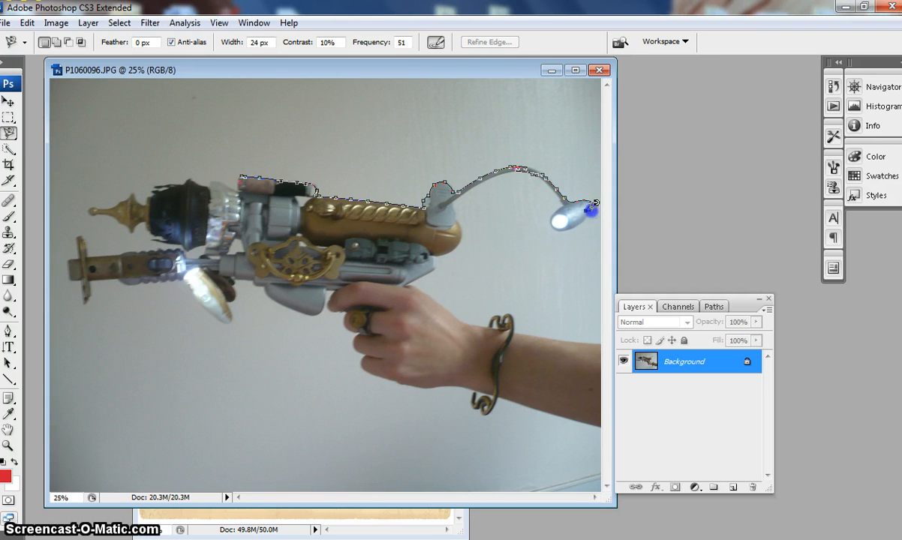
Step: Continue the Magnetic Lasso outline around the lamp head, the gun's rear, the hand's upper edge and bracelet, and down across the forearm
click(568, 228)
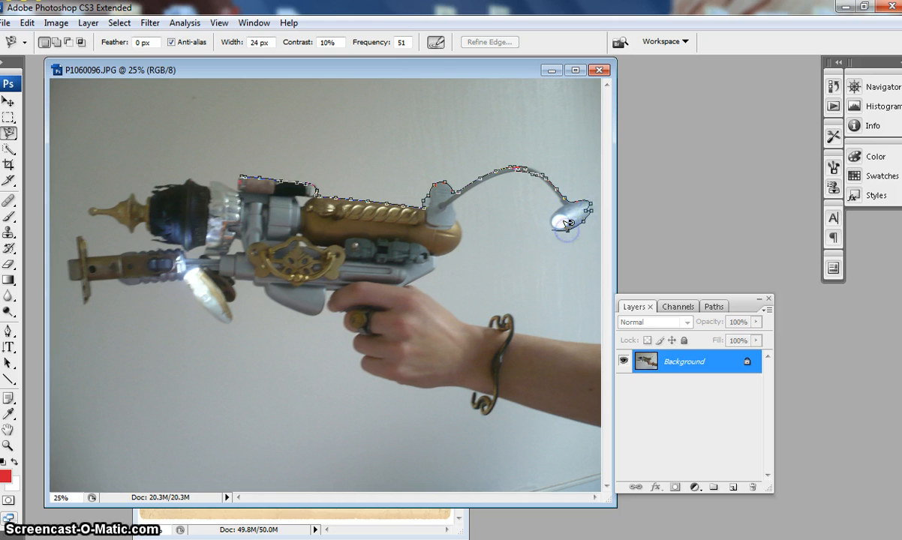
click(554, 227)
click(560, 204)
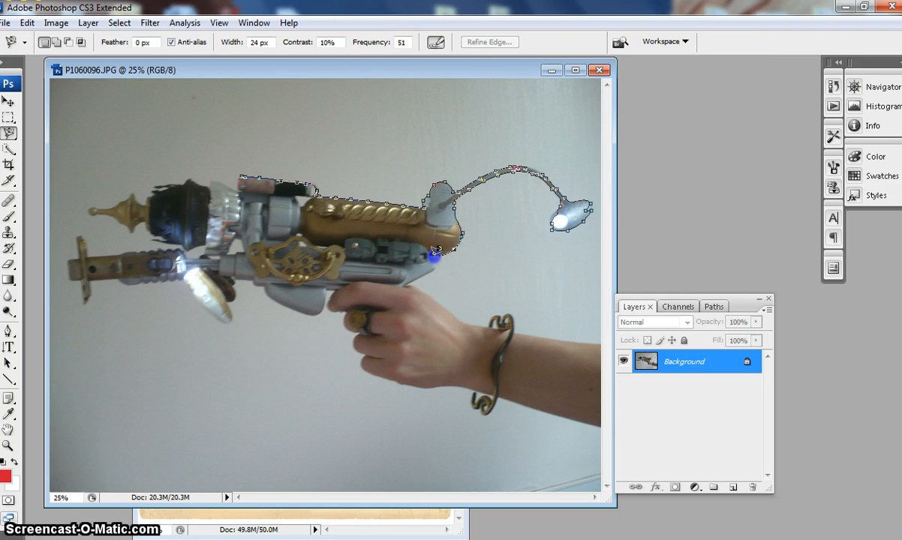
click(406, 282)
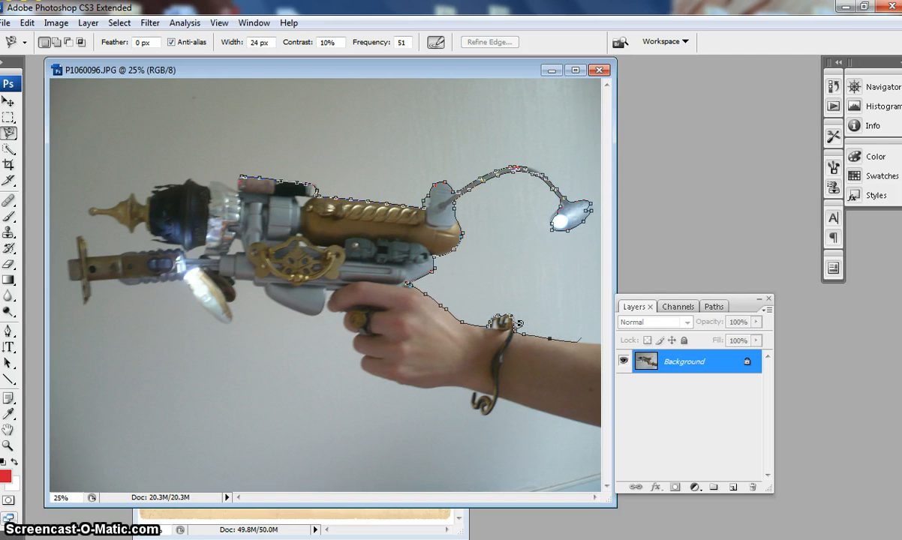
click(593, 342)
click(588, 420)
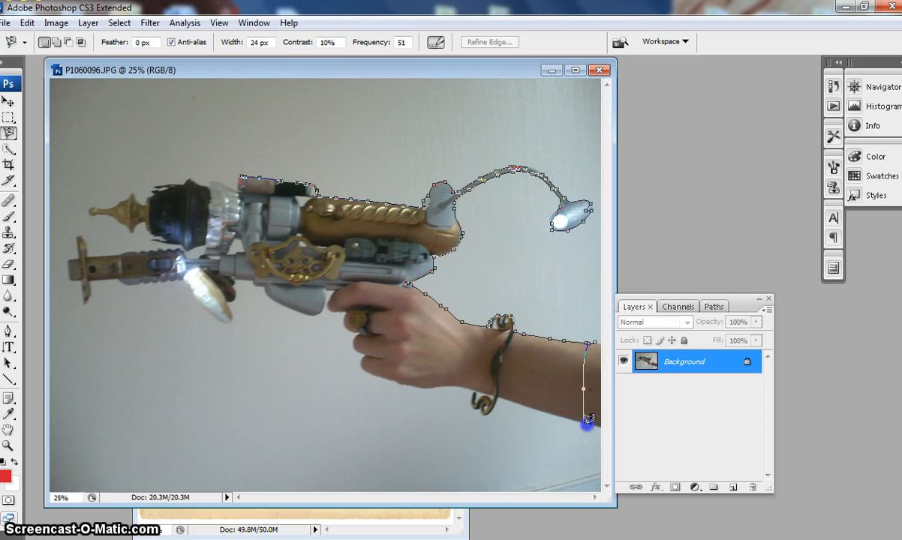
Step: Trace the underside of the arm and gun and around both barrels with the Magnetic Lasso, closing the selection at its starting point
click(487, 411)
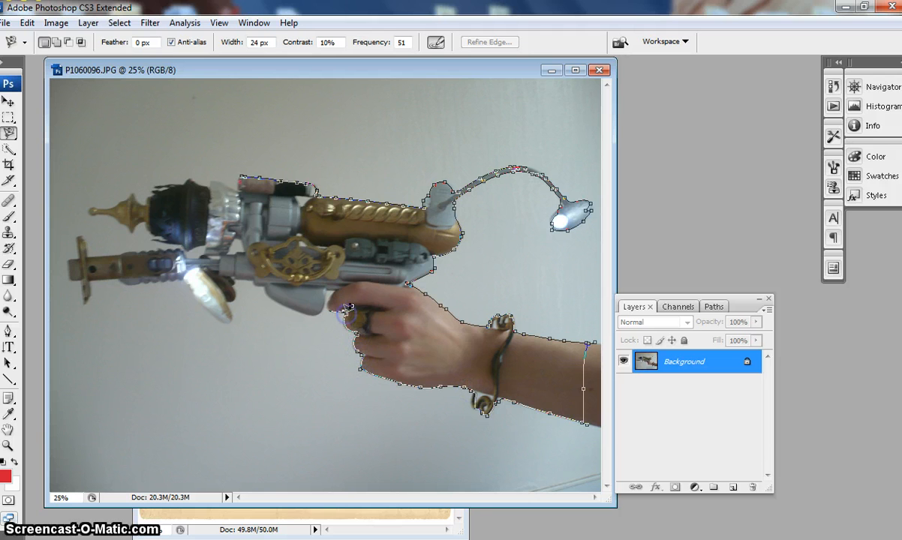
click(327, 288)
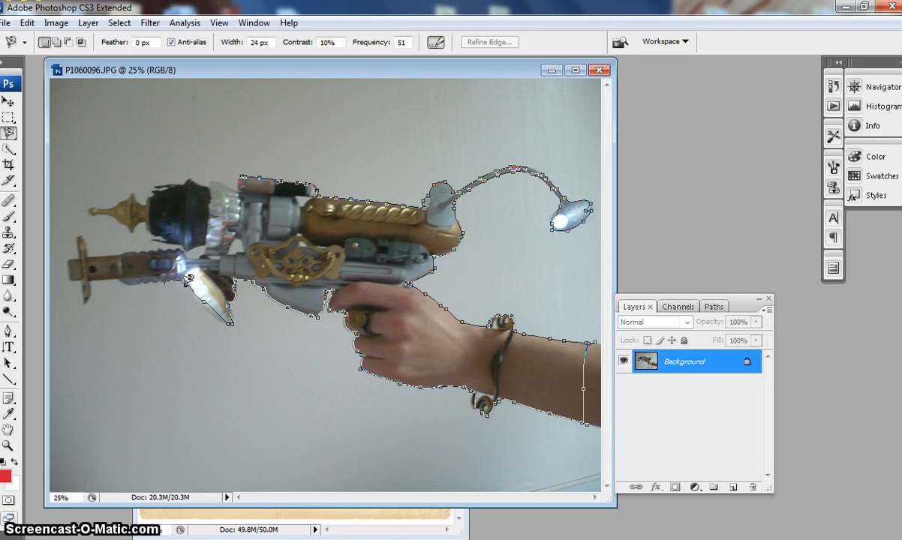
click(116, 274)
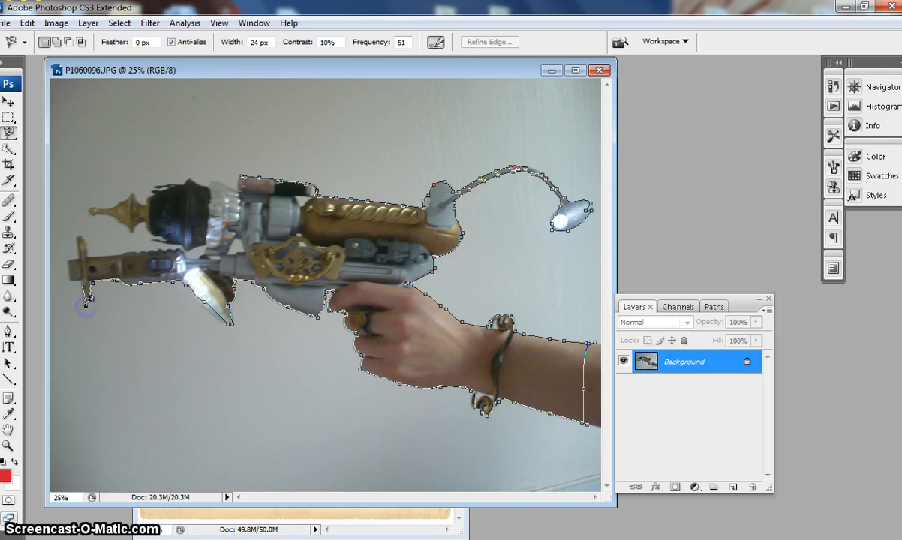
click(77, 261)
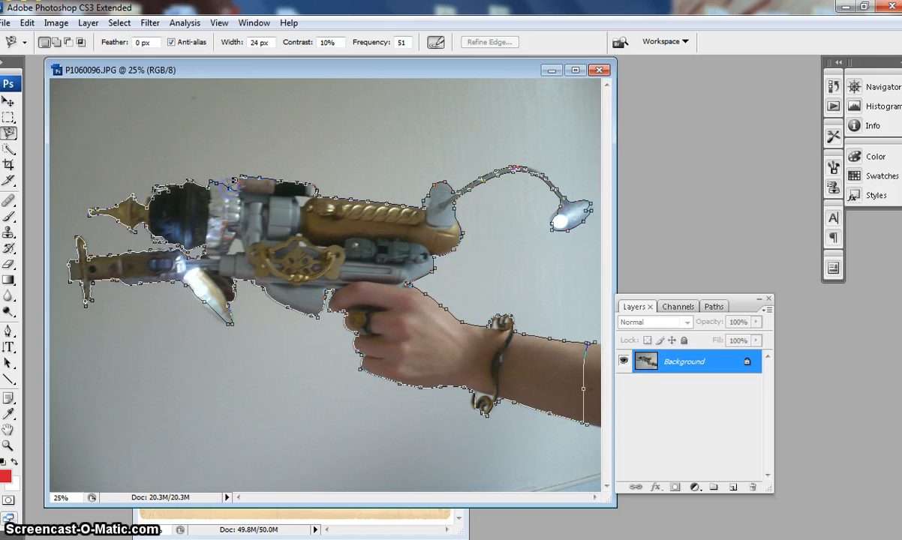
click(242, 177)
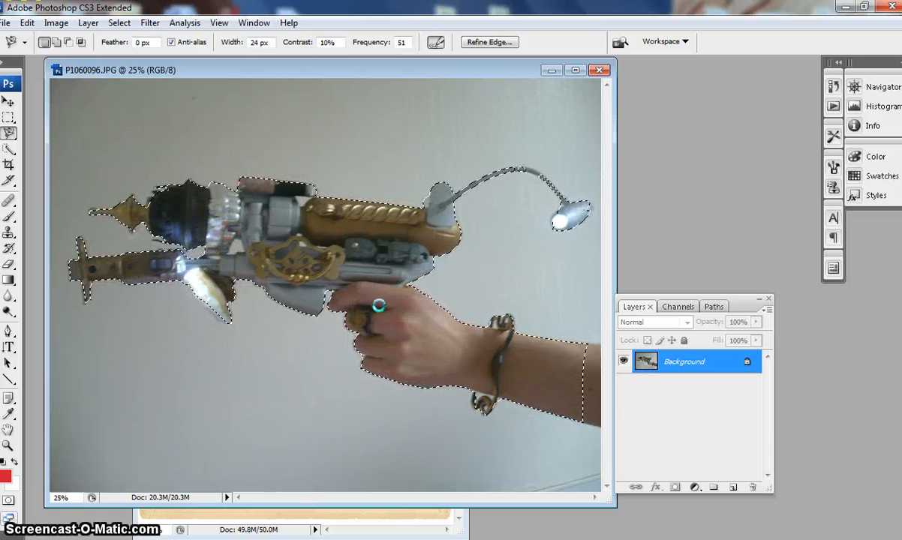
Step: Cut the selected gun and arm out of the photo and switch to the Untitled-1 document, clearing the stray lasso selection there
key(Delete)
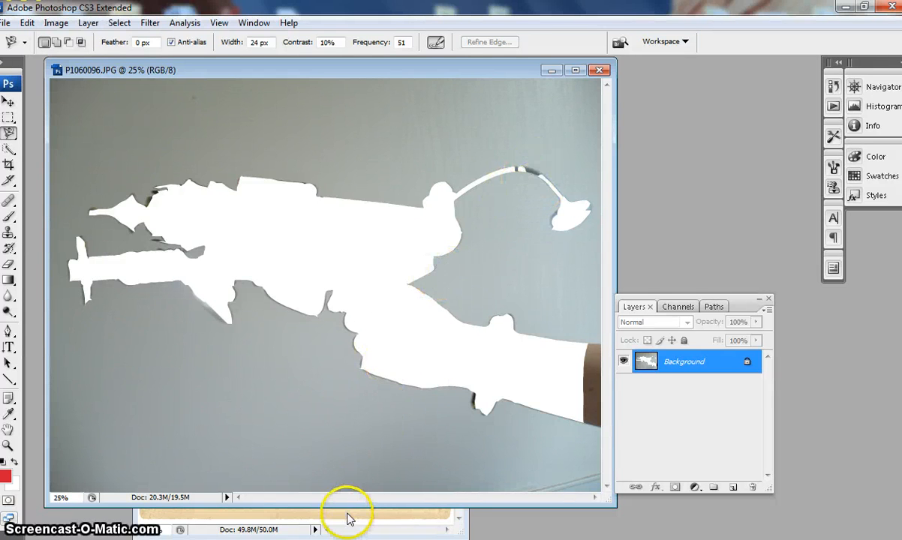
click(346, 515)
click(346, 512)
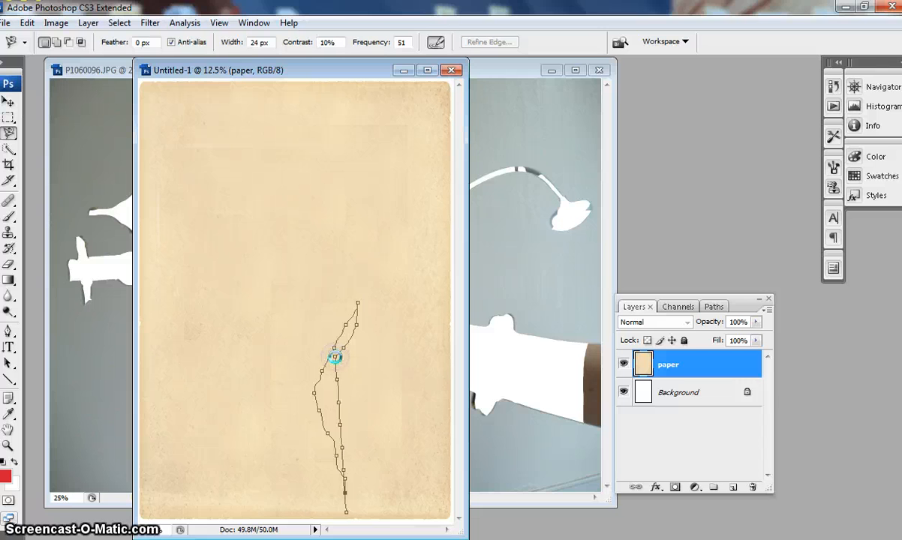
double_click(339, 355)
click(8, 117)
click(293, 192)
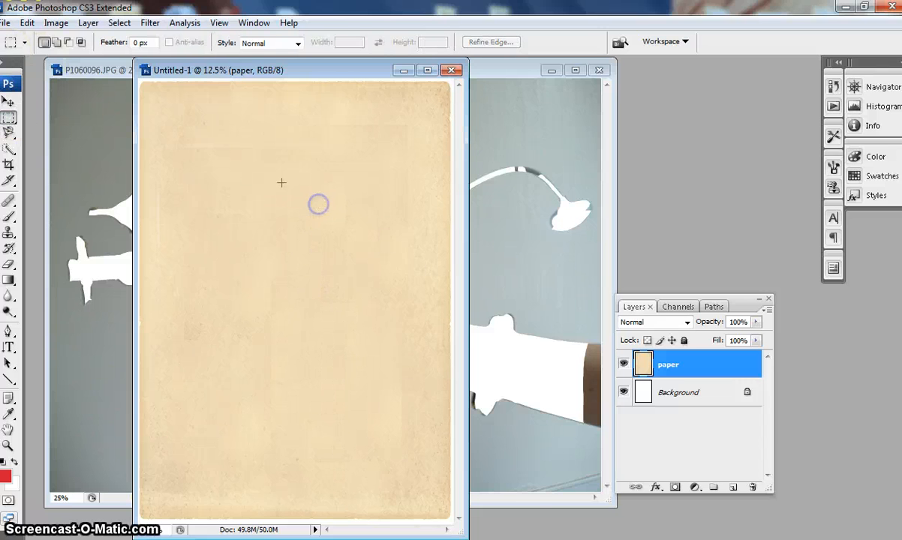
Step: Move the Untitled-1 window aside and close P1060096.JPG without saving
drag(304, 70, 373, 68)
click(599, 70)
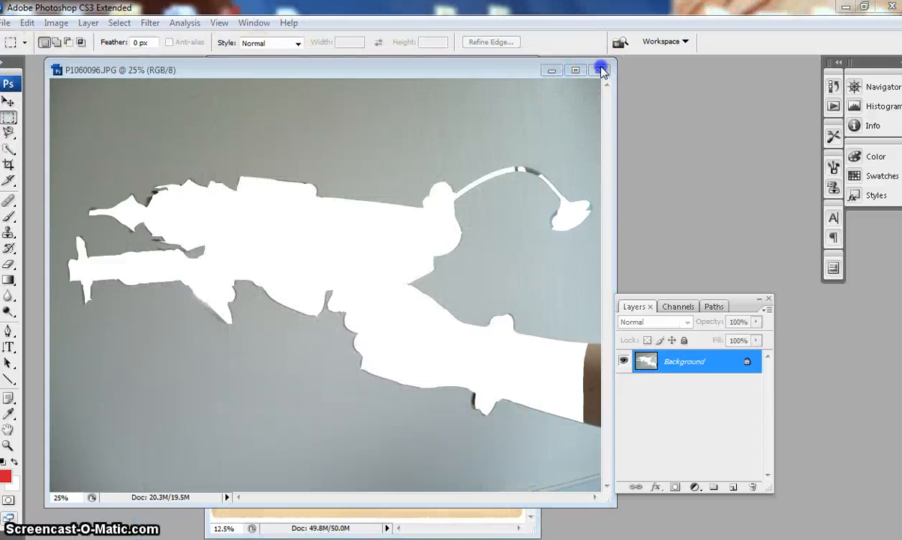
click(482, 217)
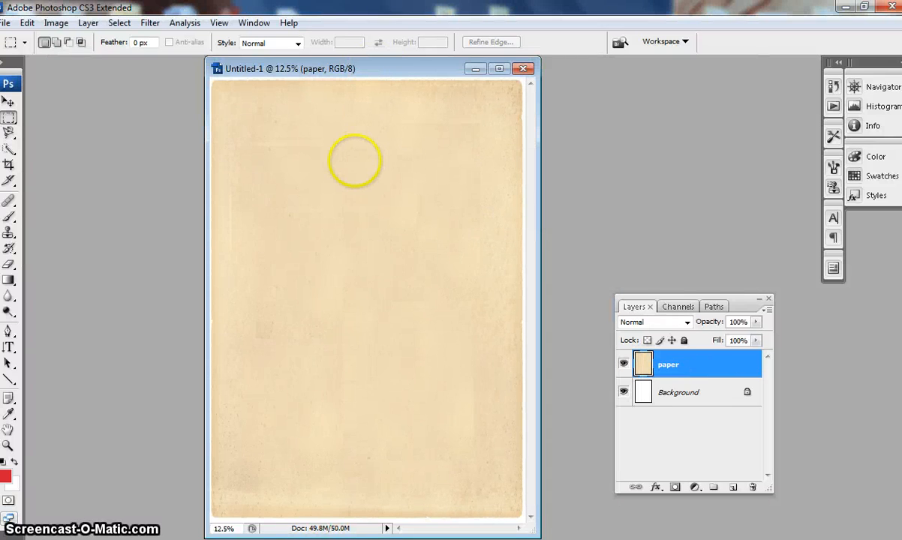
Step: Paste the gun and arm onto the portrait paper page and scale the new layer proportionally to about 101%
key(ctrl+v)
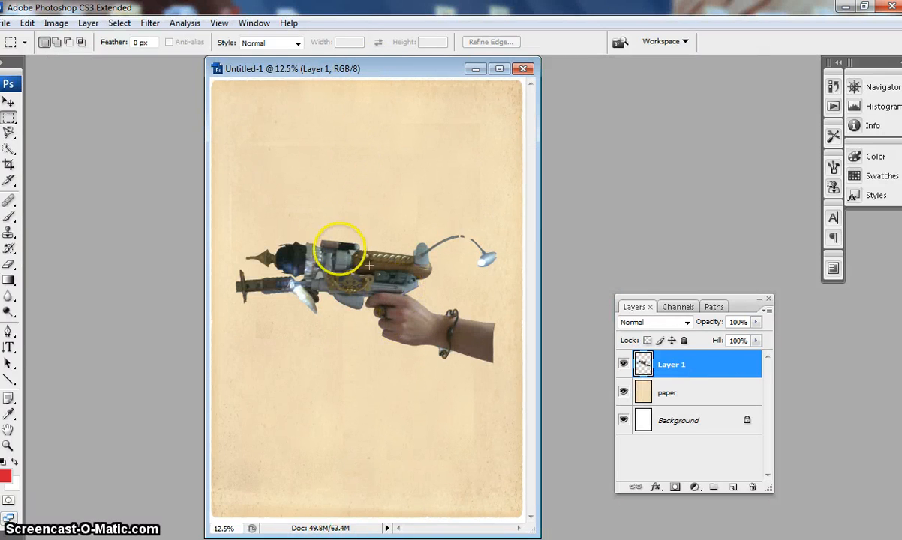
click(8, 101)
mouse_move(373, 268)
mouse_down()
mouse_move(370, 259)
mouse_move(367, 270)
mouse_up()
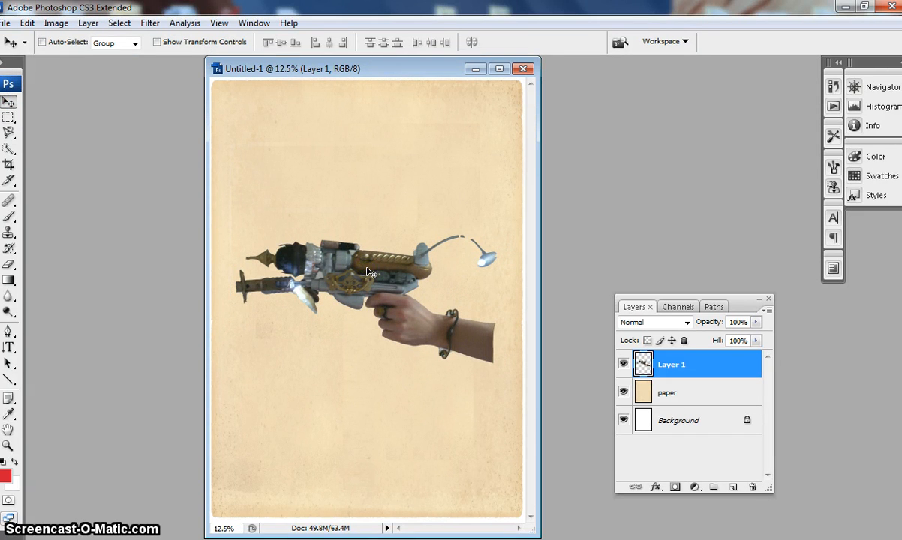
key(ctrl+t)
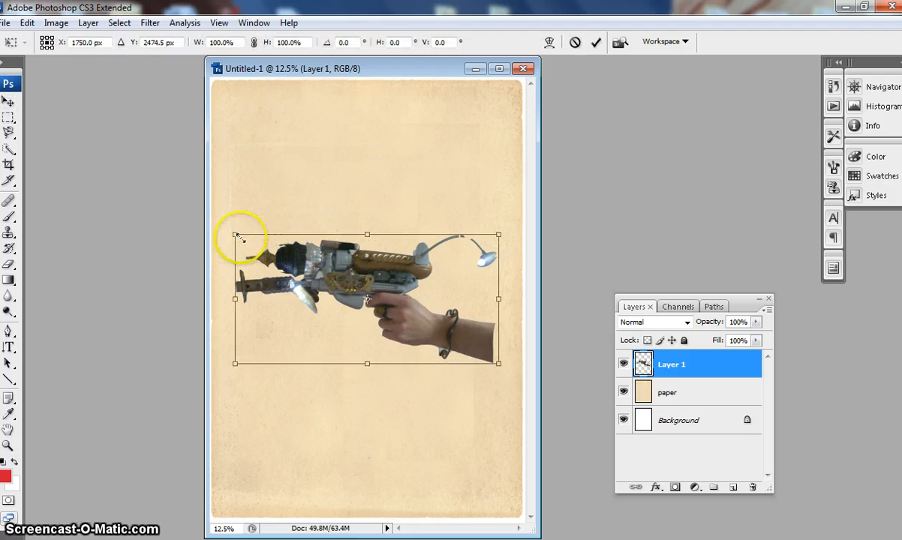
mouse_move(238, 235)
mouse_down()
mouse_move(214, 225)
mouse_move(241, 181)
mouse_move(242, 241)
mouse_up()
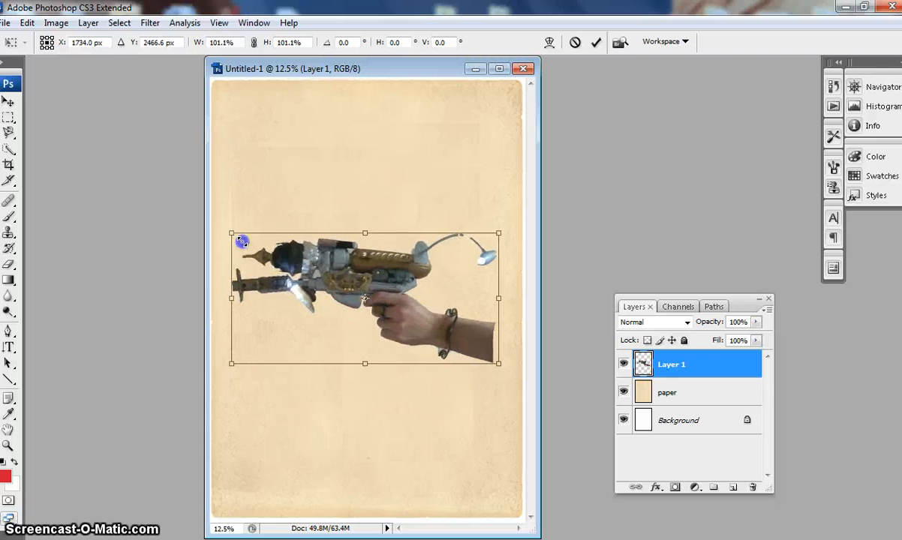
double_click(341, 270)
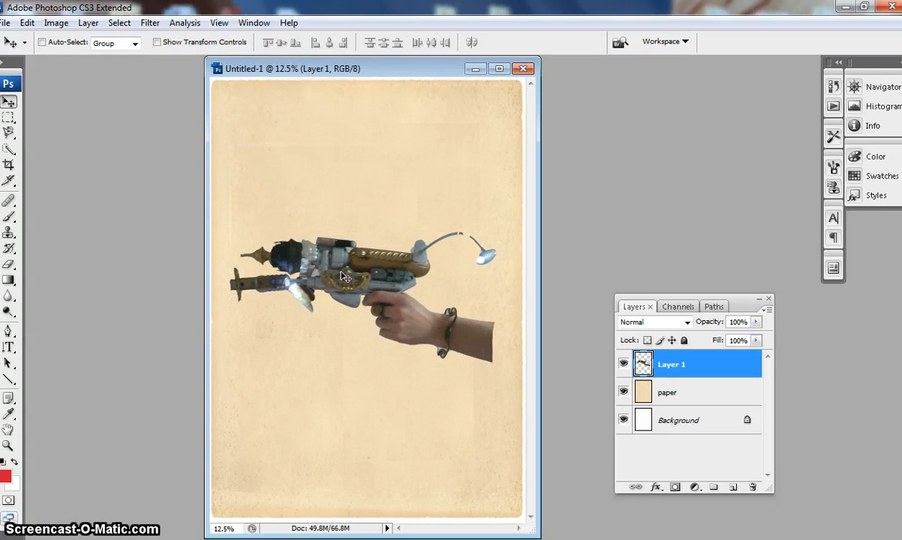
Step: Paste a second copy of the gun and arm, and hide both gun layers
click(613, 364)
key(ctrl+j)
click(624, 364)
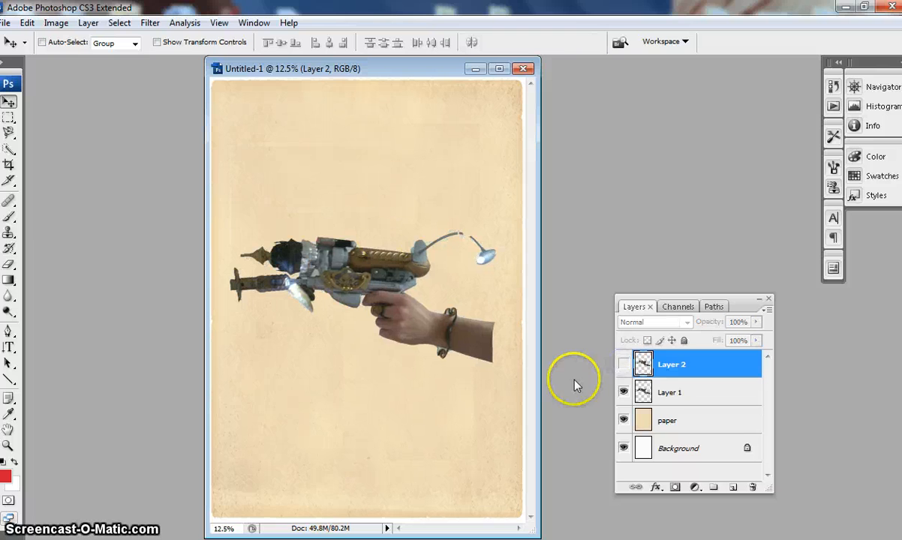
click(624, 392)
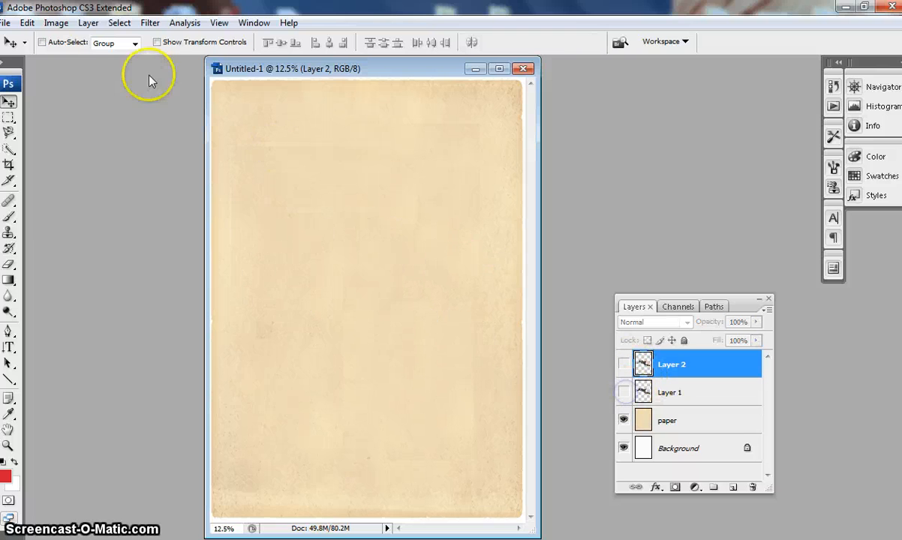
Step: Rotate the canvas 90° clockwise to landscape orientation
click(34, 24)
mouse_move(56, 23)
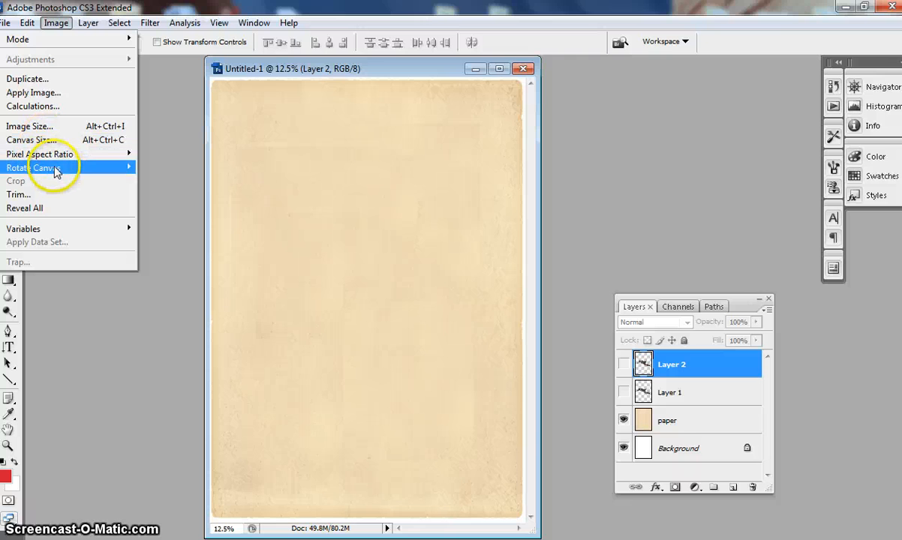
mouse_move(55, 170)
click(162, 179)
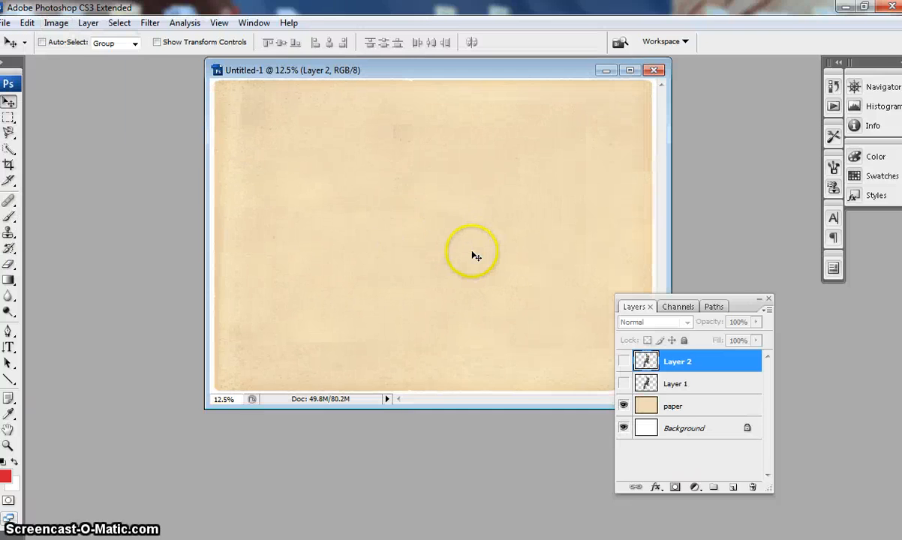
Step: Paste the gun and arm onto the landscape page, scale the layer proportionally to 107.6%, and position it near the page's centre
key(ctrl+v)
drag(432, 214, 422, 221)
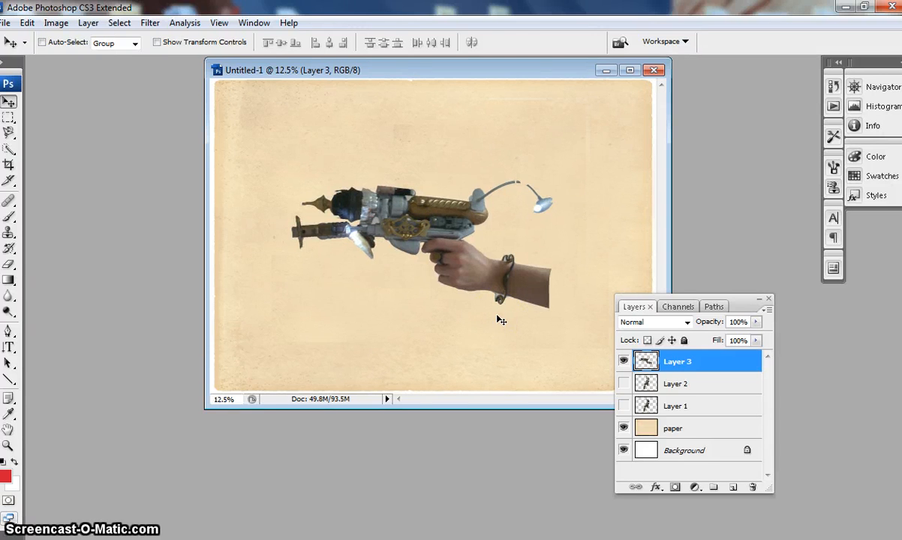
key(ctrl+t)
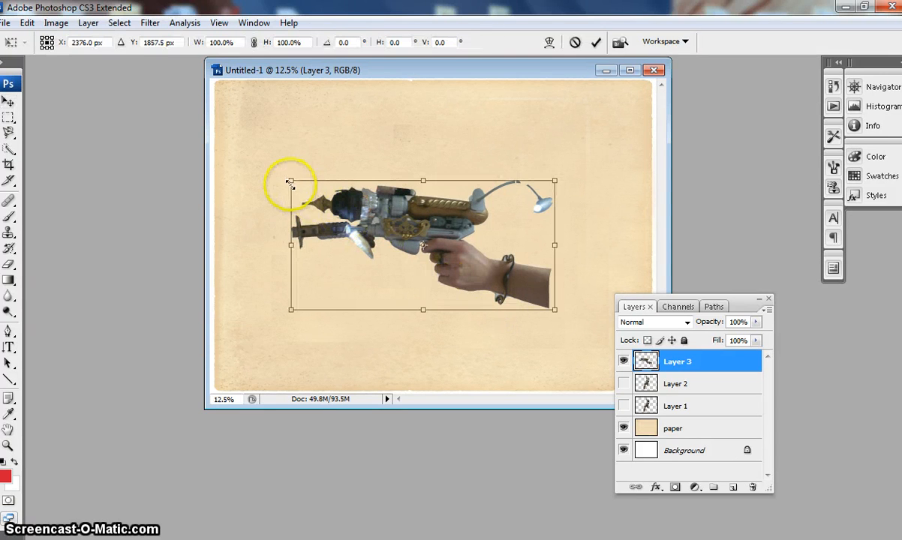
drag(290, 182, 271, 170)
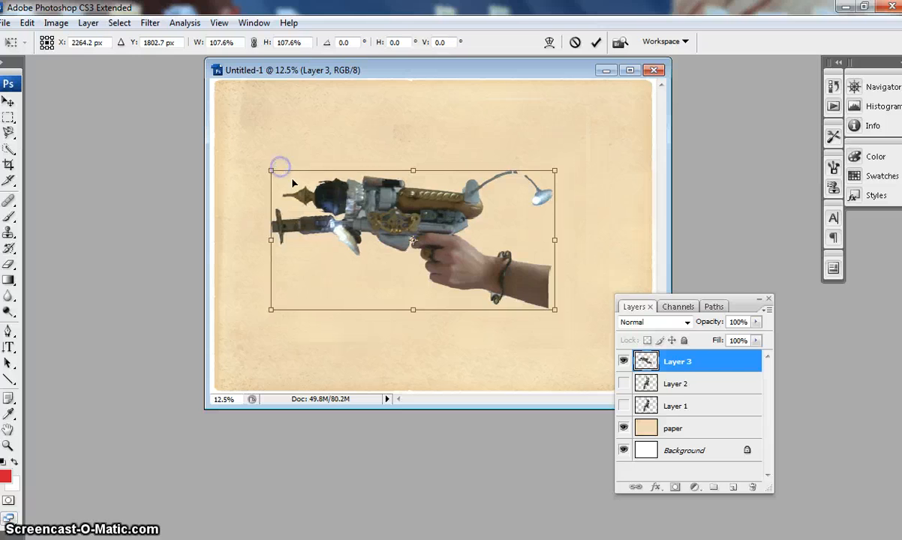
double_click(339, 224)
drag(397, 218, 417, 211)
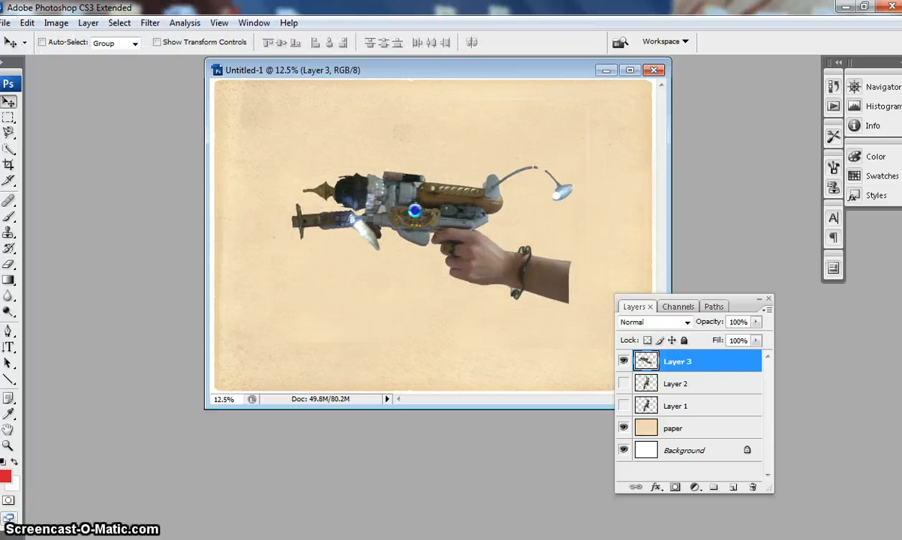
Step: Move the document window clear of the layer list and delete all hidden layers
drag(453, 69, 371, 92)
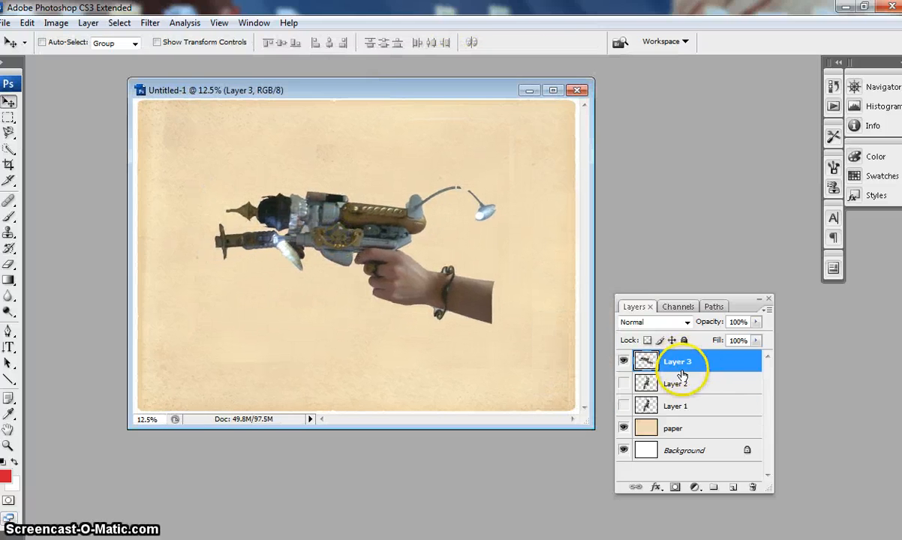
click(88, 23)
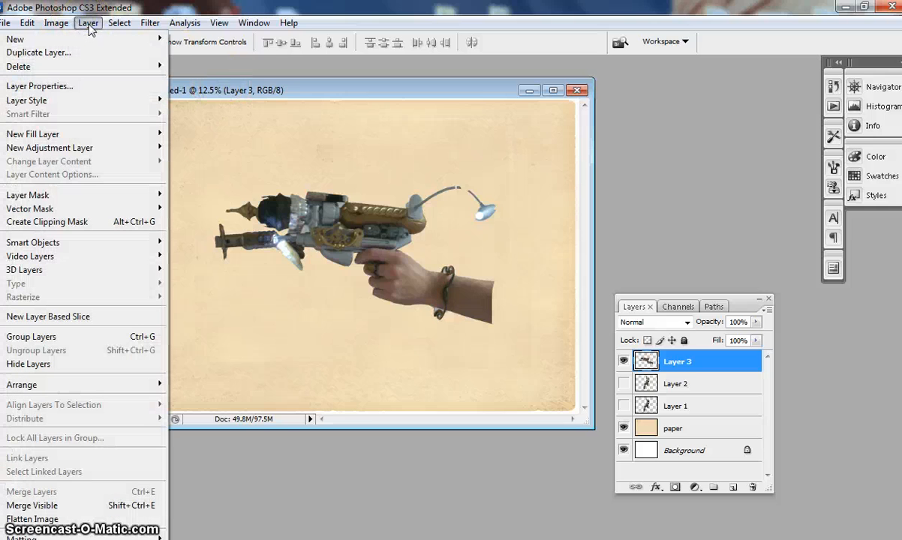
mouse_move(85, 66)
click(197, 79)
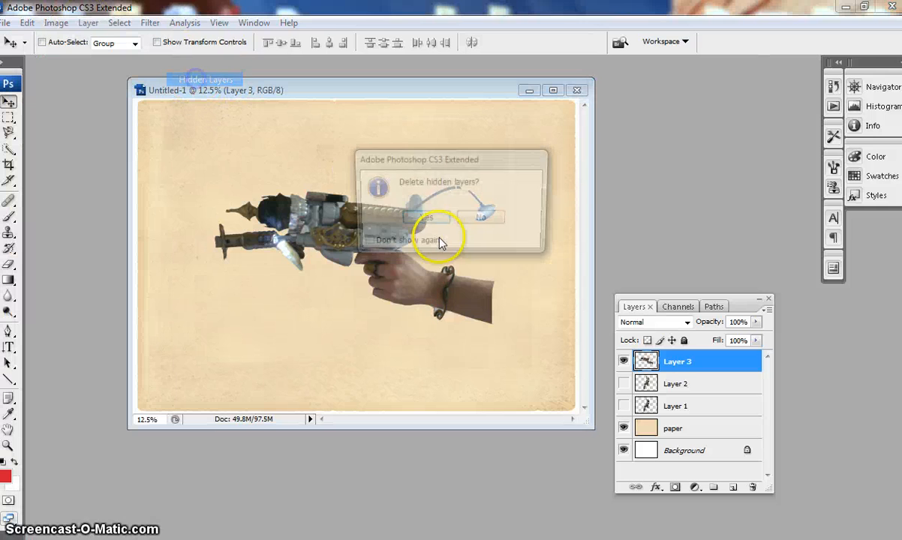
click(437, 218)
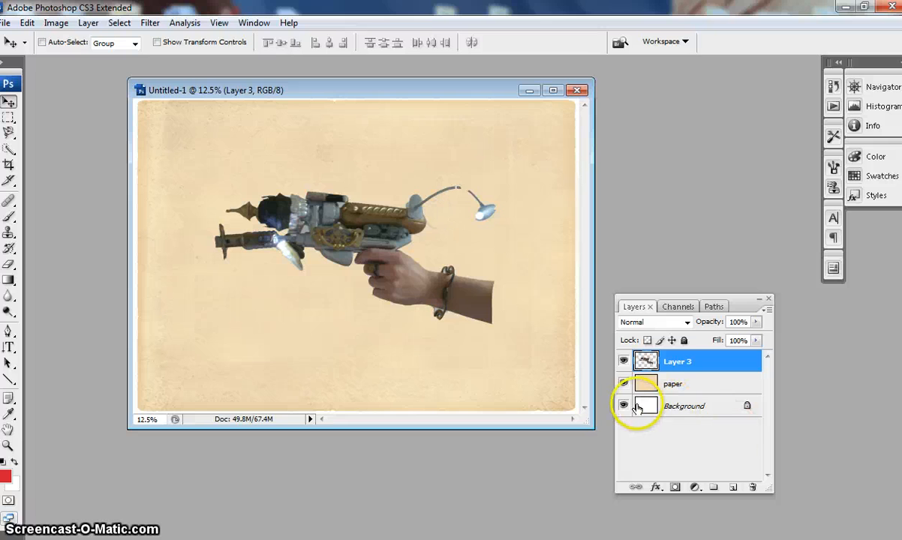
Step: Hide the white Background layer, and toggle the paper and gun layers off and back on to check them
click(623, 405)
click(623, 383)
click(623, 383)
click(624, 362)
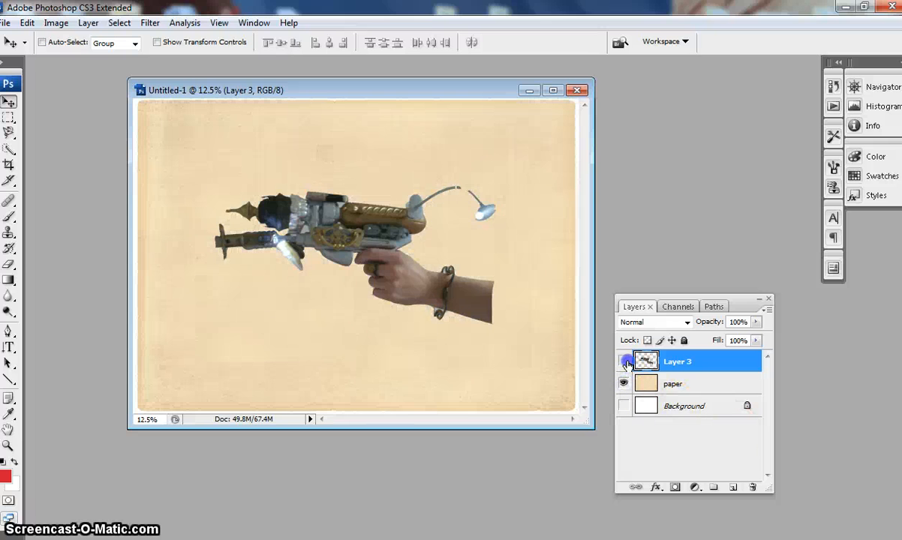
click(623, 362)
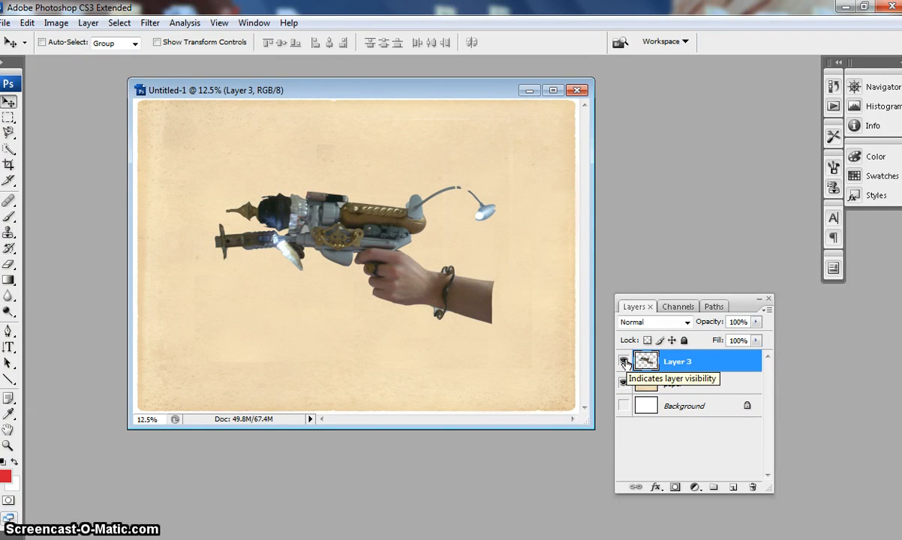
Step: Apply the Diffuse Glow filter to the gun layer with a glow amount of 15, and move the gun slightly down and left
click(700, 365)
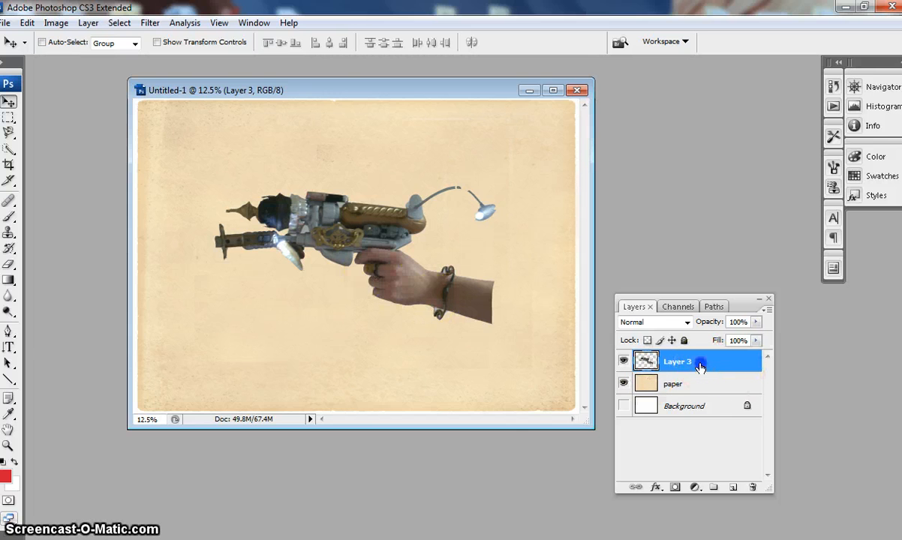
click(150, 24)
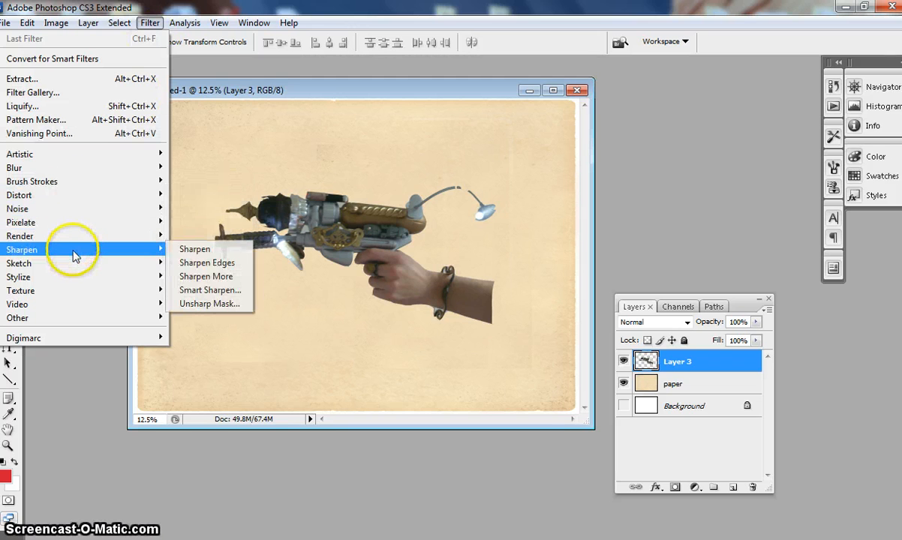
mouse_move(67, 242)
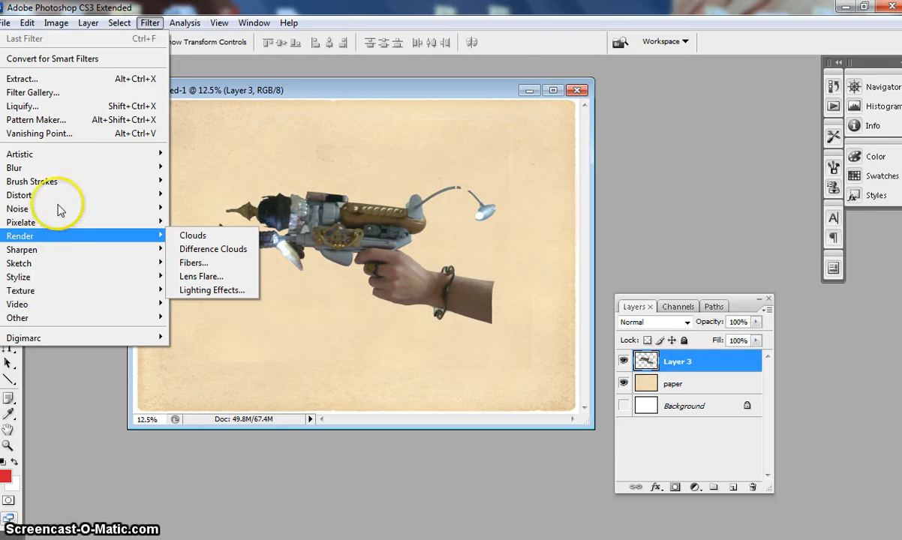
mouse_move(60, 195)
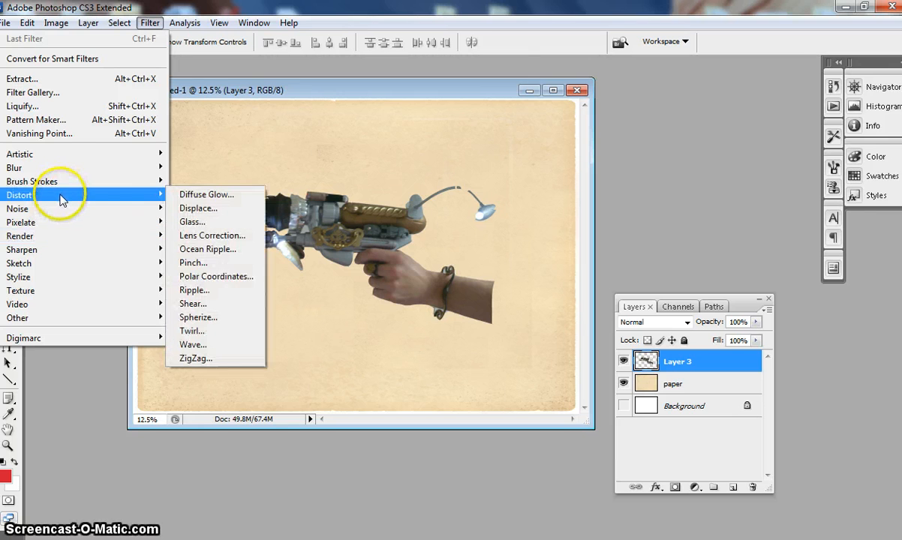
click(189, 195)
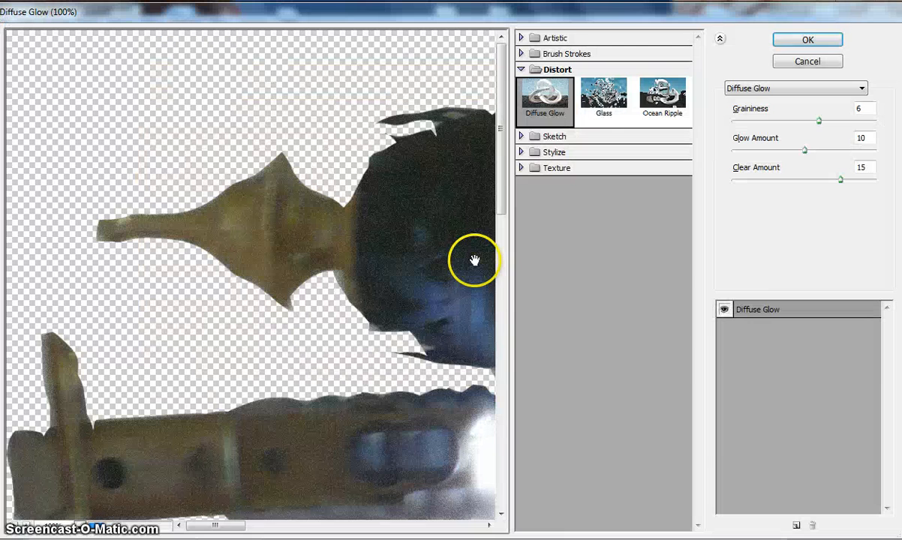
click(10, 527)
click(10, 528)
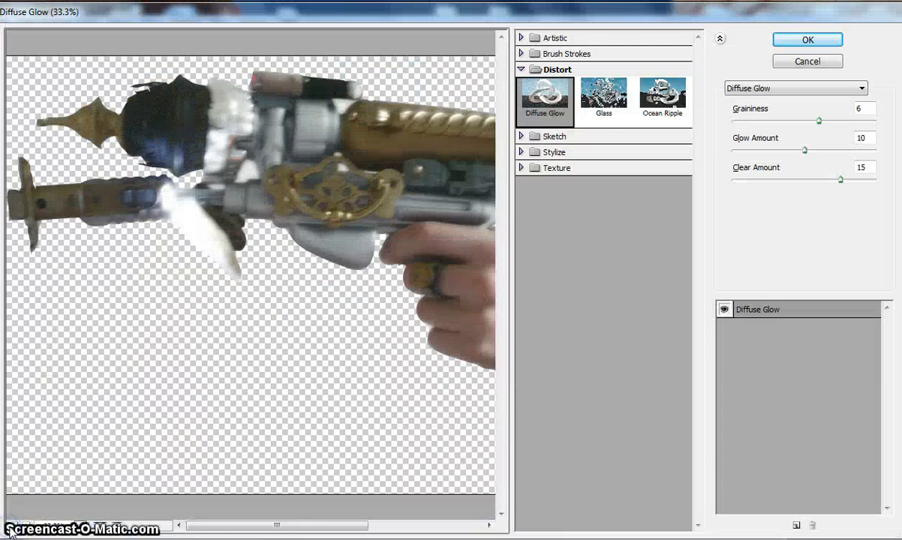
click(10, 527)
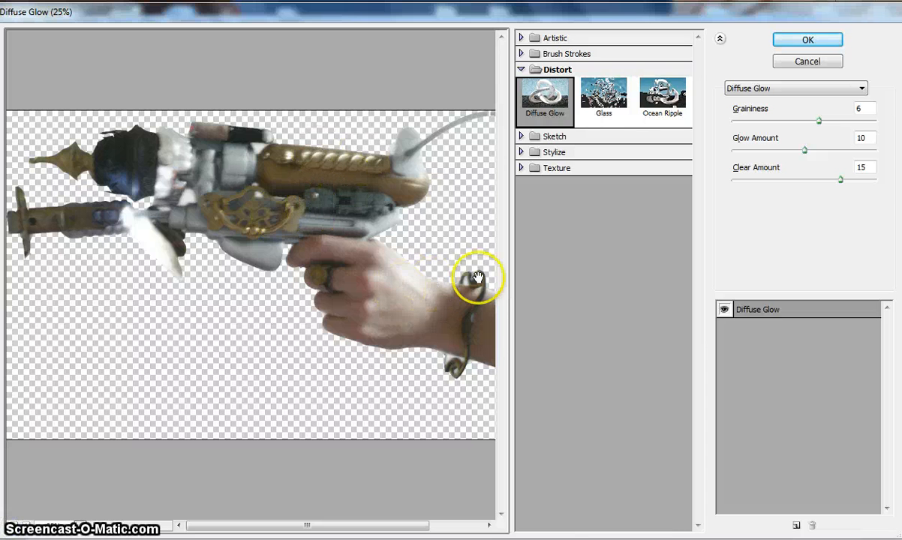
drag(806, 155, 844, 155)
click(804, 39)
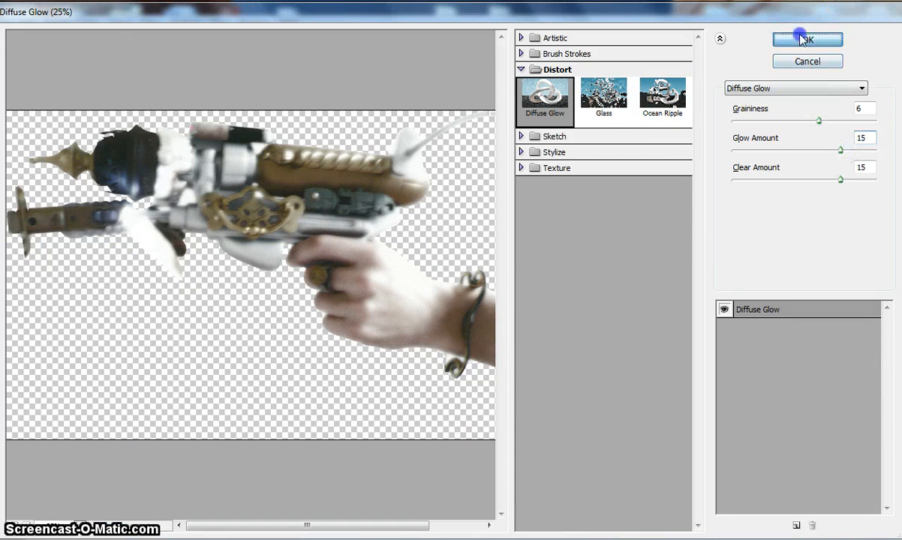
drag(364, 225, 368, 259)
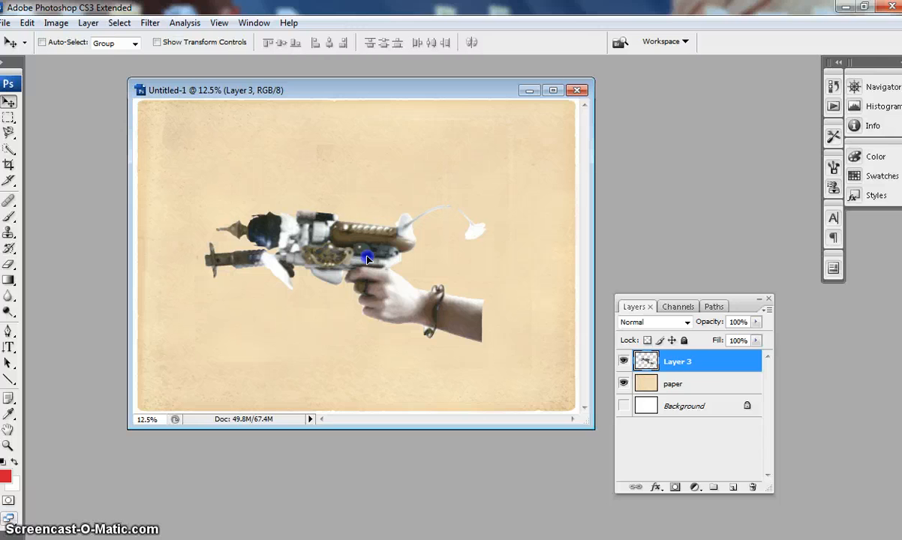
right_click(721, 365)
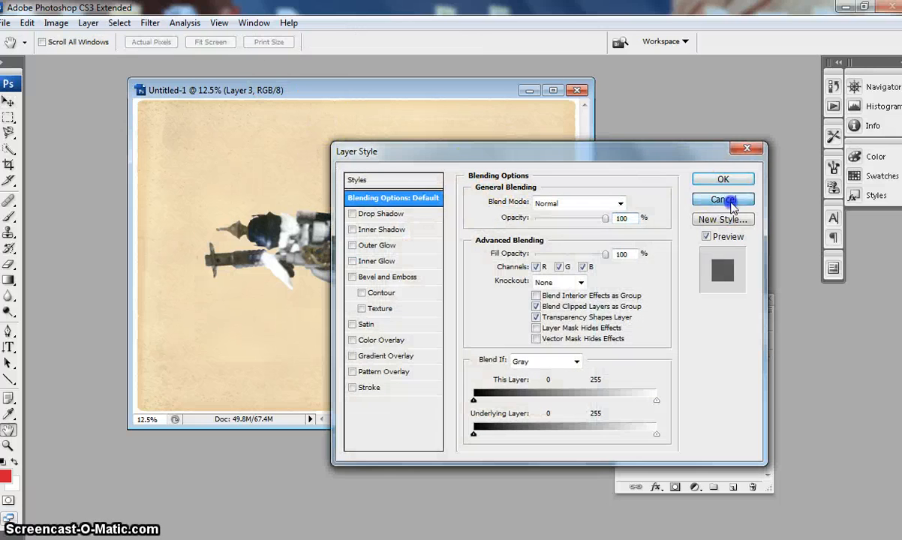
click(725, 196)
click(150, 23)
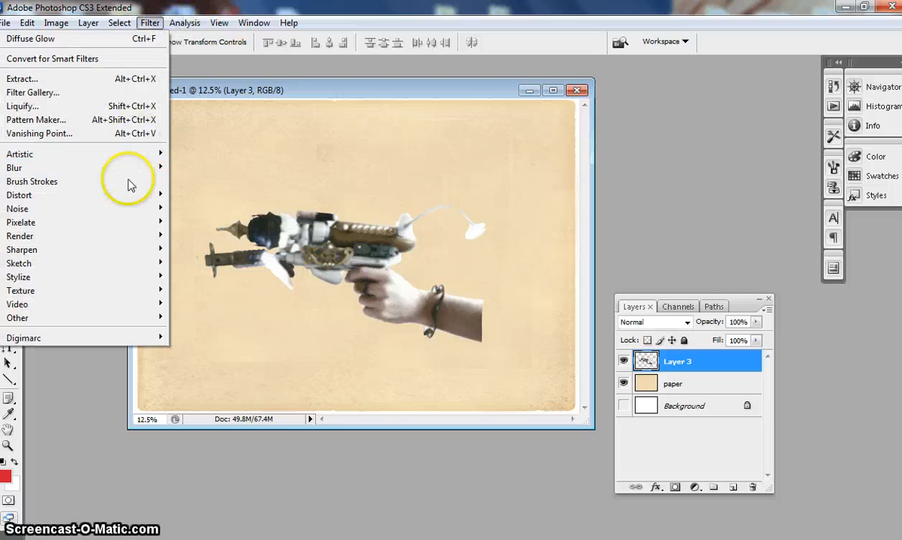
mouse_move(132, 259)
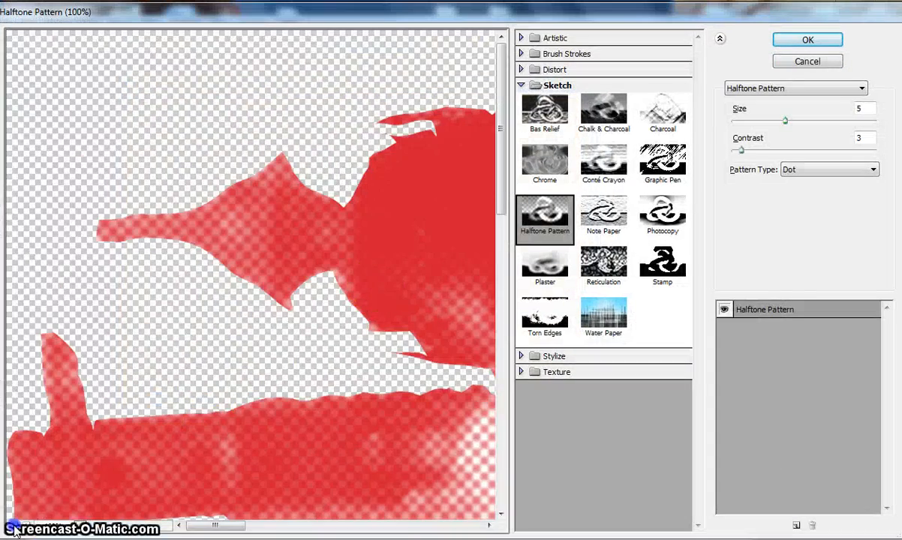
click(14, 527)
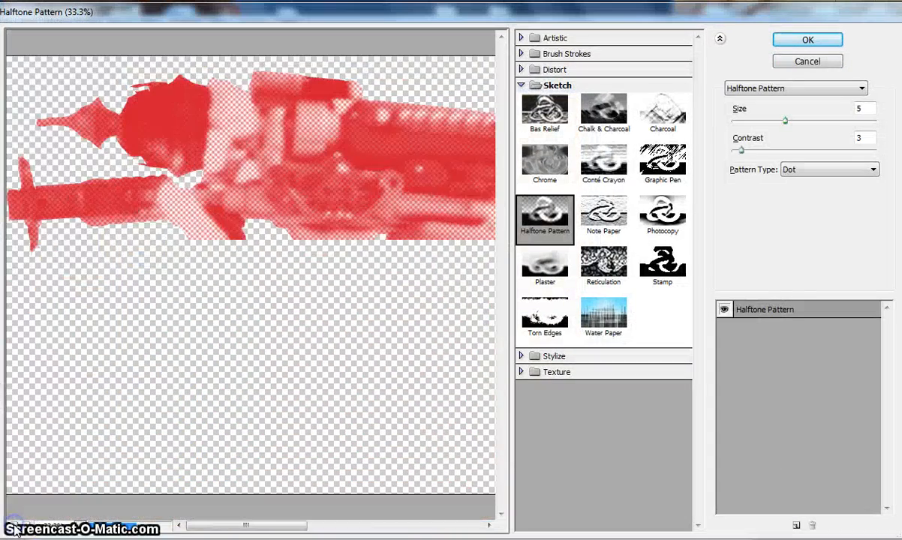
click(14, 527)
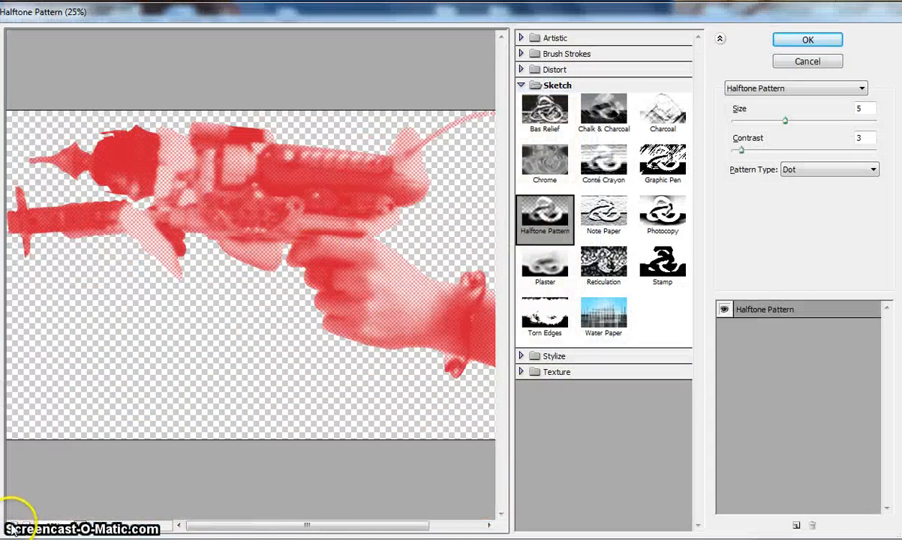
click(13, 526)
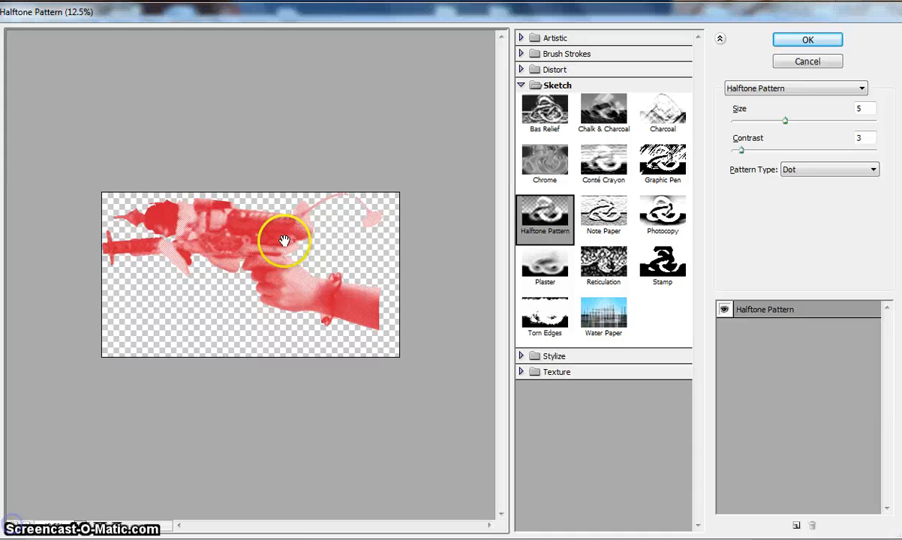
click(808, 63)
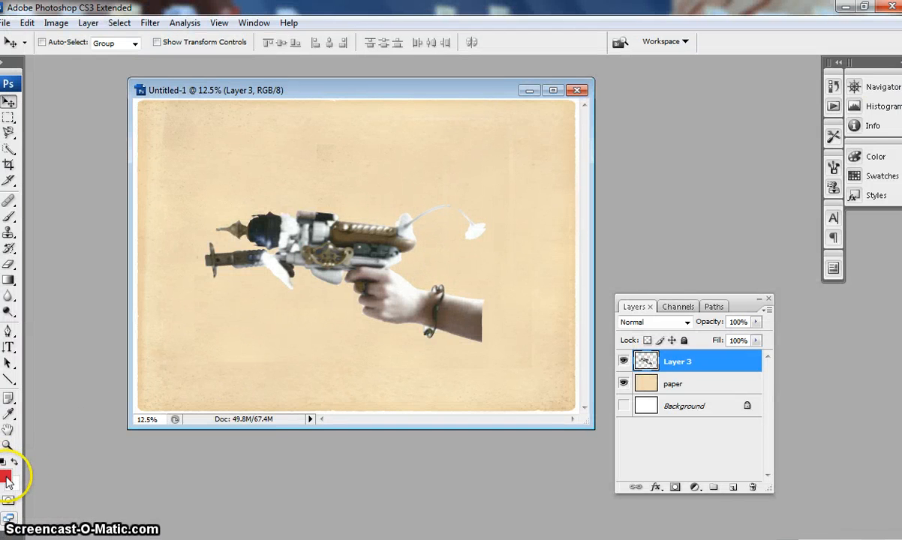
Step: Change the foreground color to a dark golden orange with a hue of 40°
click(8, 477)
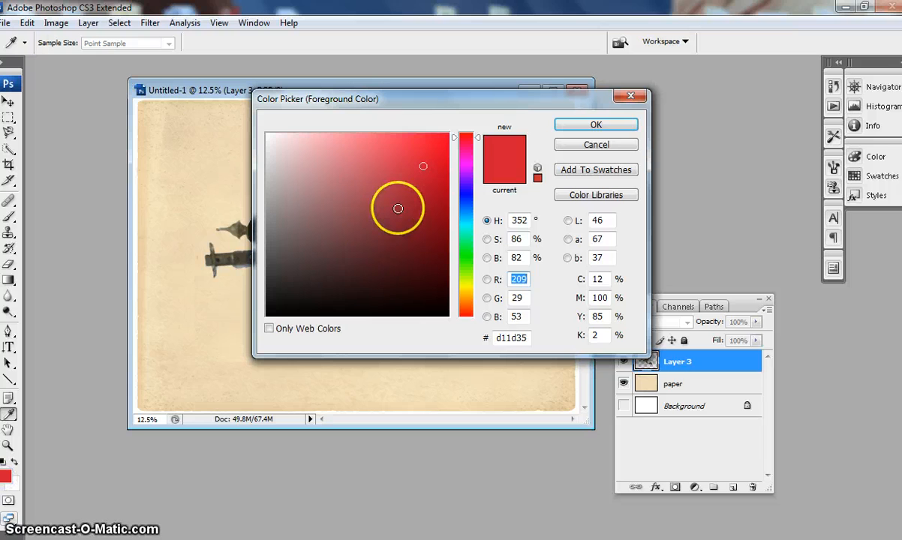
click(466, 282)
click(466, 297)
click(426, 172)
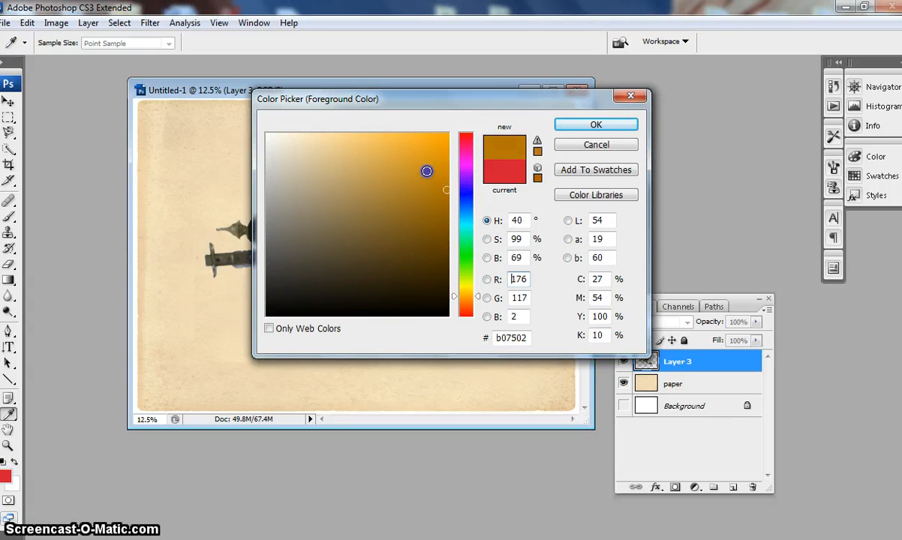
drag(426, 171, 421, 178)
click(559, 128)
key(v)
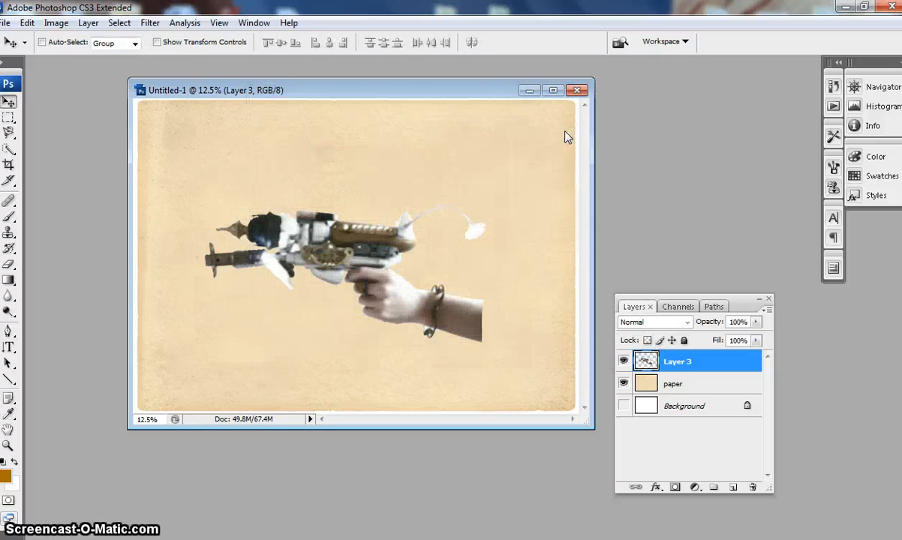
Step: Apply the Halftone Pattern filter to the gun layer with size 2, contrast 2 and Dot pattern, and move the gun slightly up and right
click(184, 22)
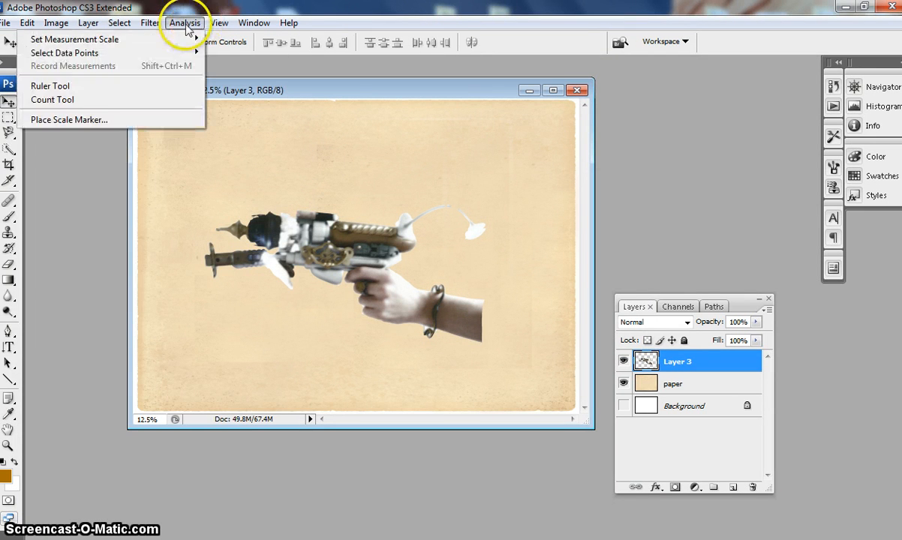
mouse_move(150, 22)
mouse_move(102, 268)
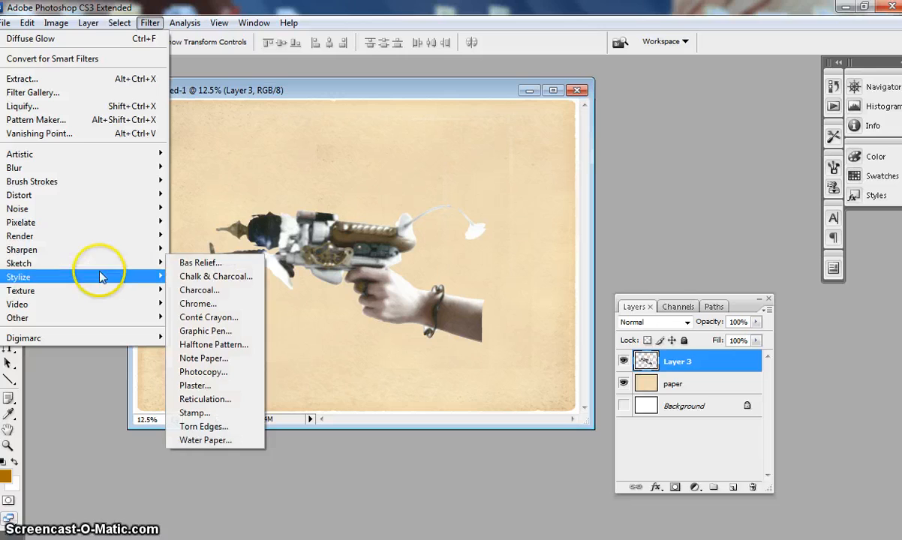
click(190, 348)
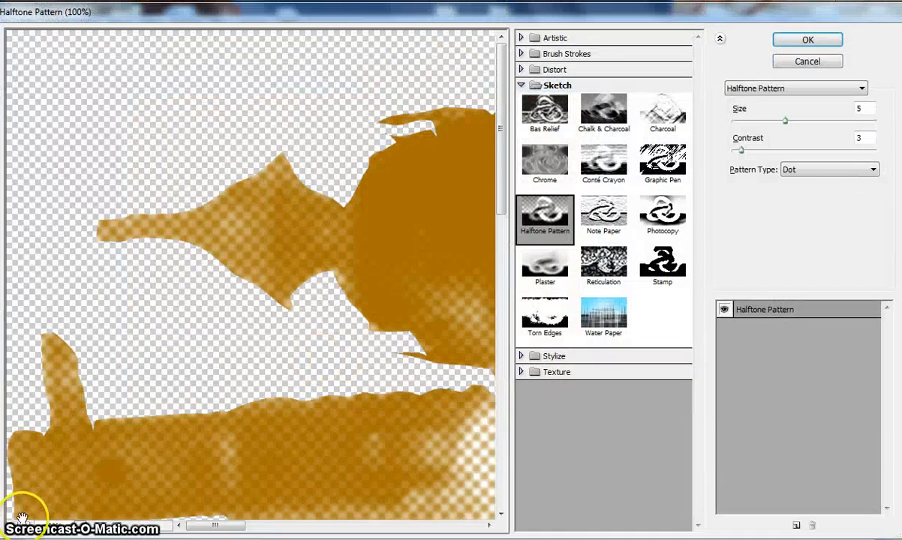
click(22, 520)
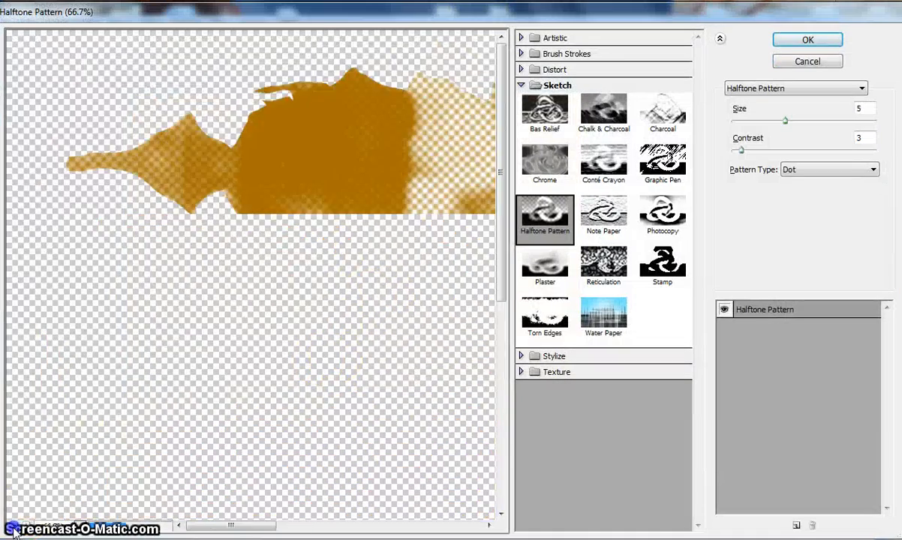
click(21, 519)
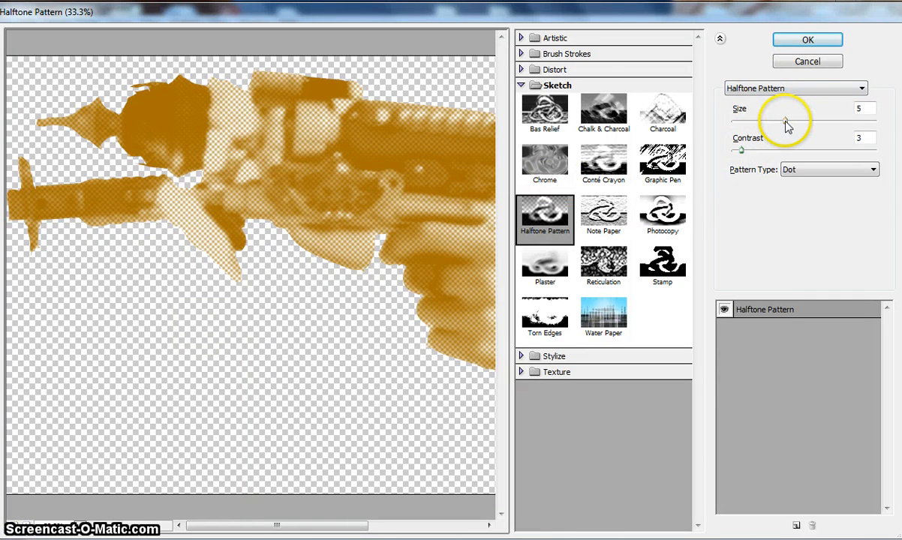
drag(786, 126, 752, 124)
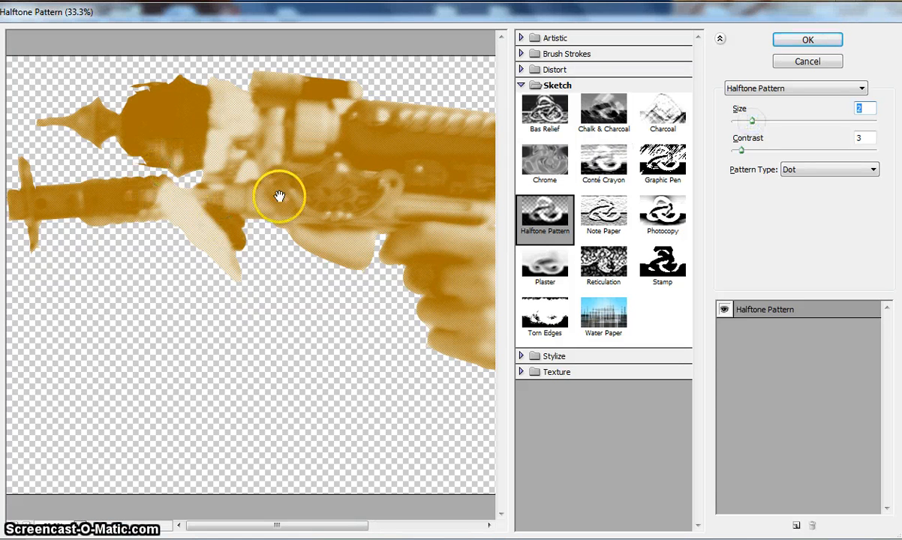
click(14, 525)
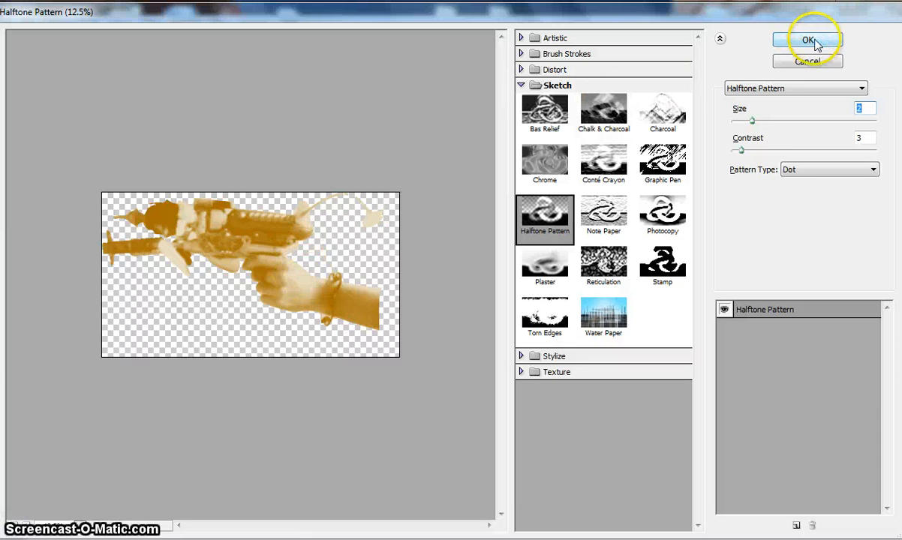
drag(741, 151, 769, 153)
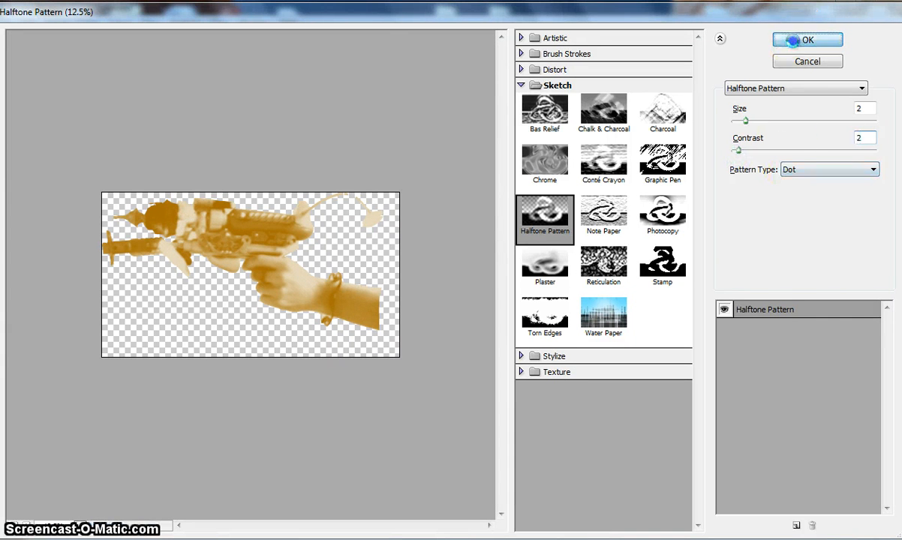
click(805, 39)
drag(395, 238, 405, 227)
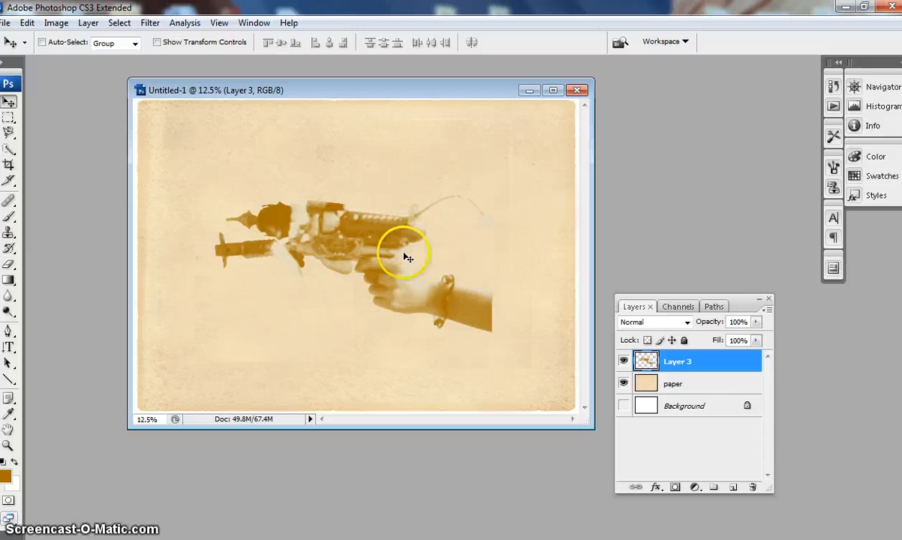
Step: Try a black 4 px outside stroke as a layer style on the gun layer, and turn it off again
double_click(731, 364)
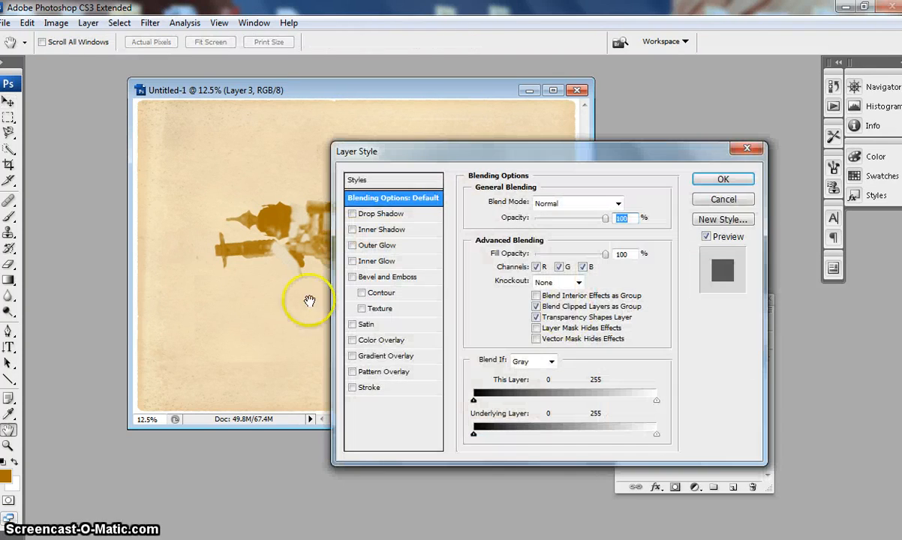
drag(433, 151, 535, 96)
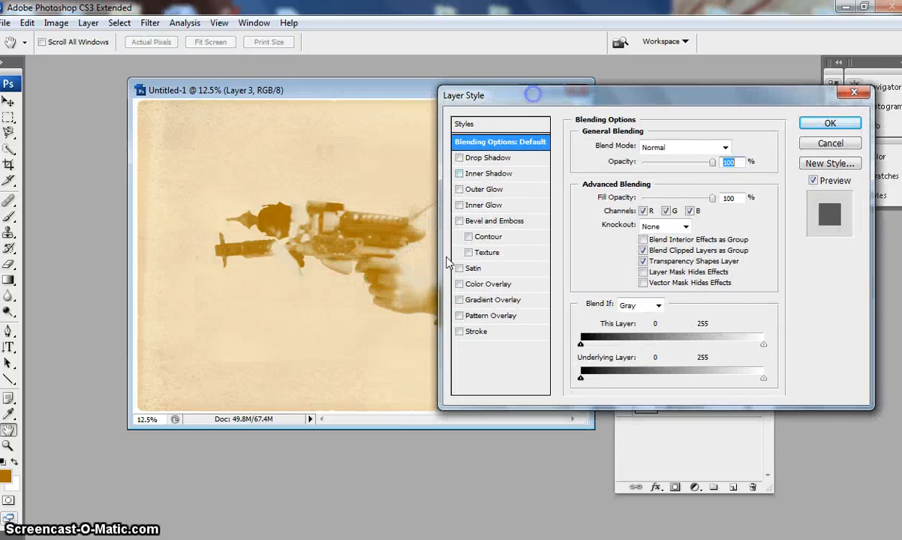
click(473, 336)
click(611, 237)
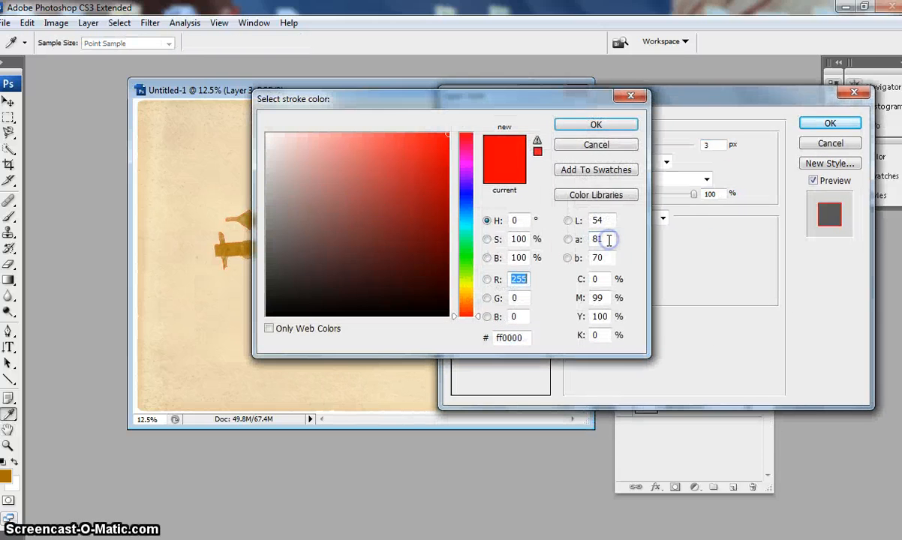
click(369, 217)
click(590, 123)
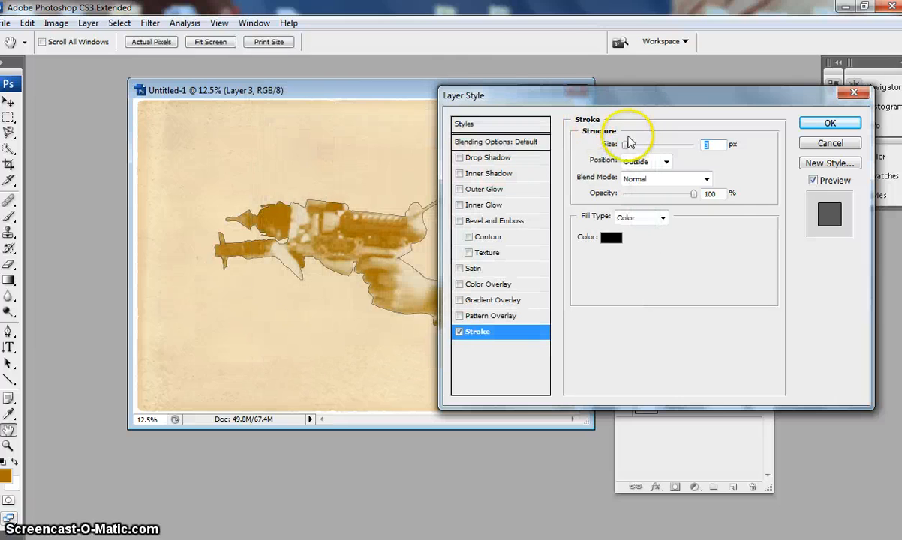
mouse_move(627, 144)
mouse_down()
mouse_move(642, 143)
mouse_move(632, 148)
mouse_up()
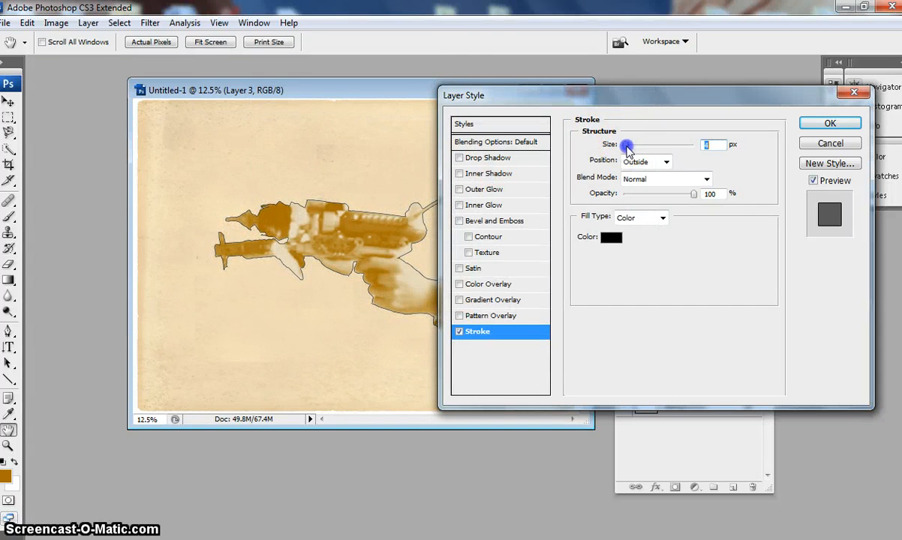
click(460, 332)
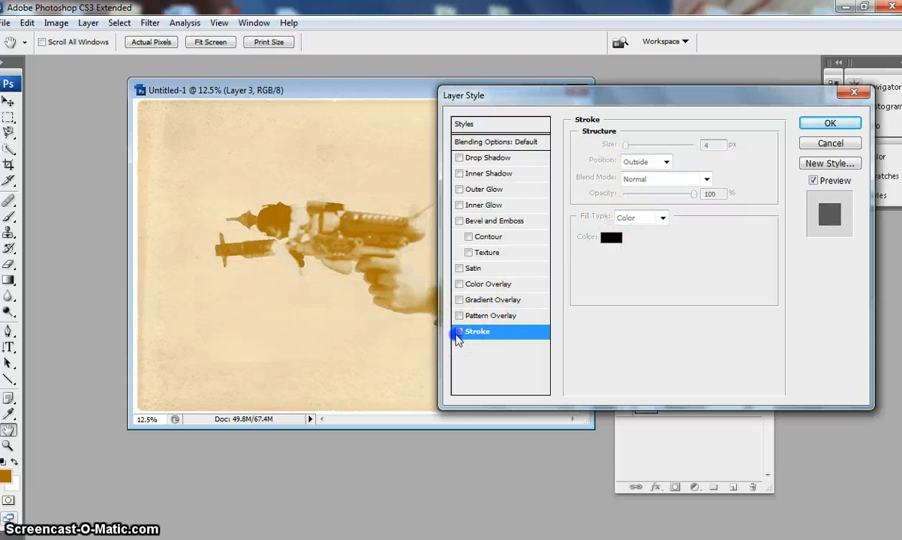
Step: Try a Drop Shadow with a distance of 47 px on the gun layer, and turn it off again
click(459, 159)
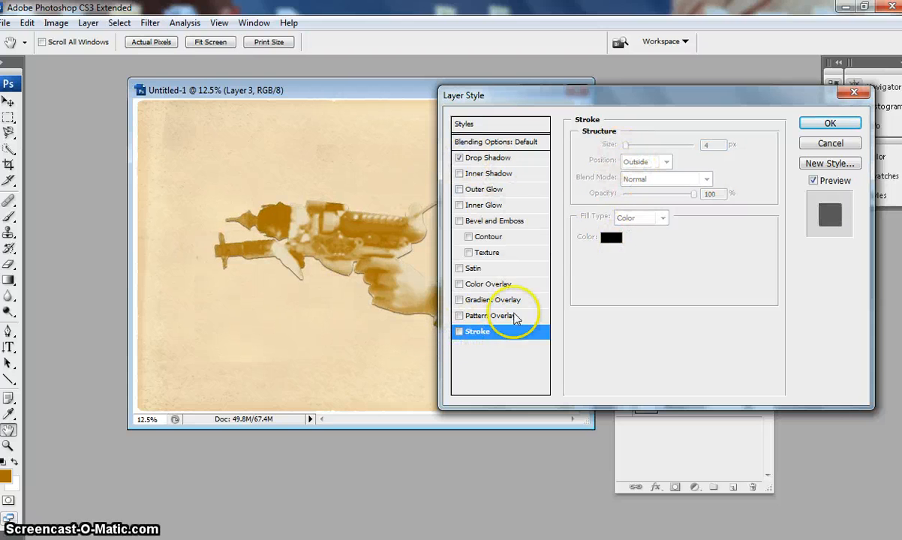
click(499, 159)
drag(628, 205, 652, 210)
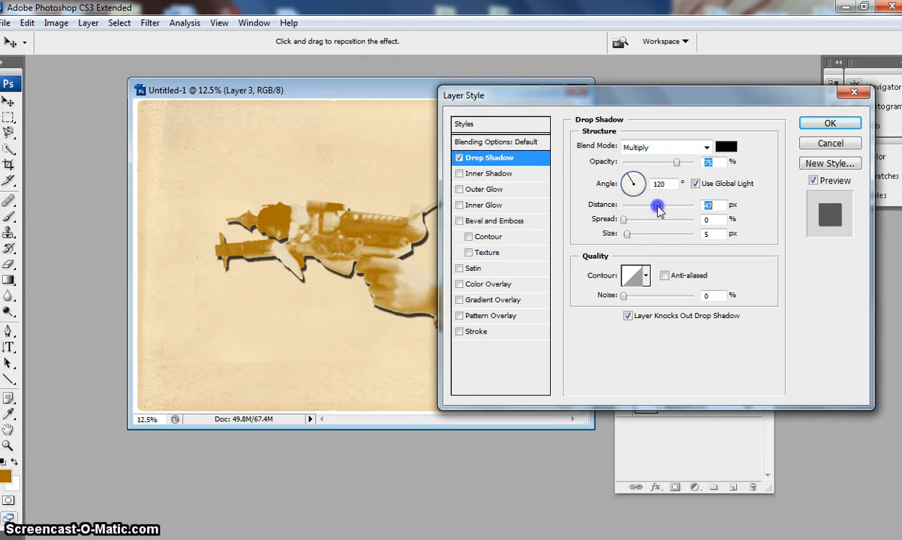
click(460, 158)
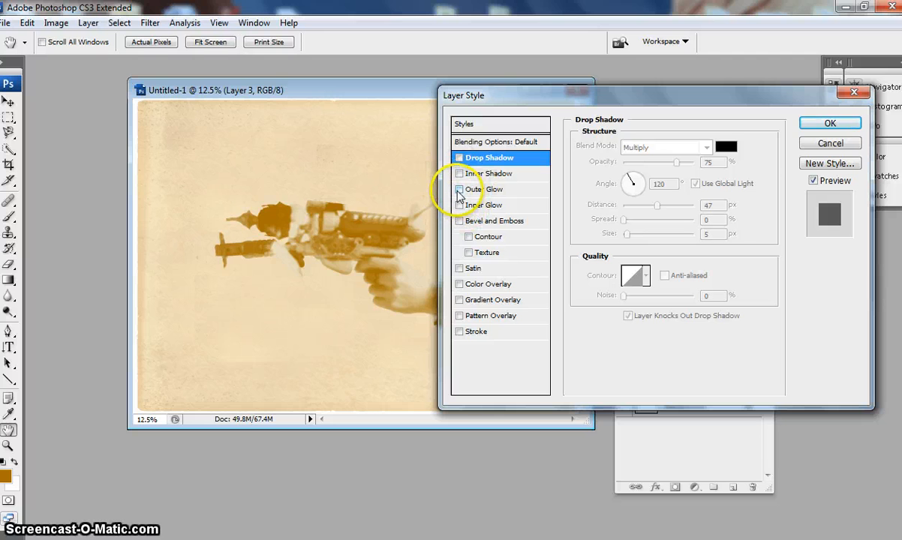
Step: Try an Outer Glow on the gun layer with 60% opacity, 15% spread and 73 px size, and cancel the layer style
click(480, 190)
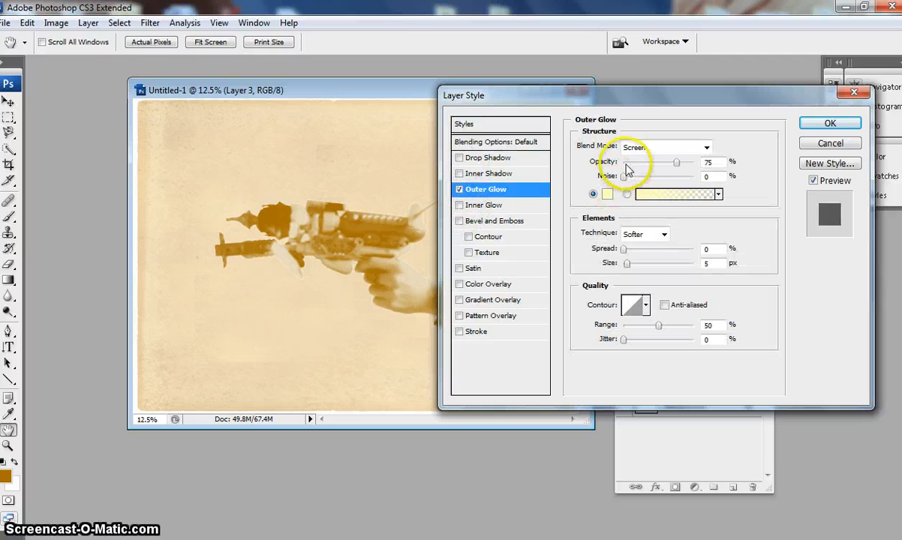
drag(627, 255, 633, 256)
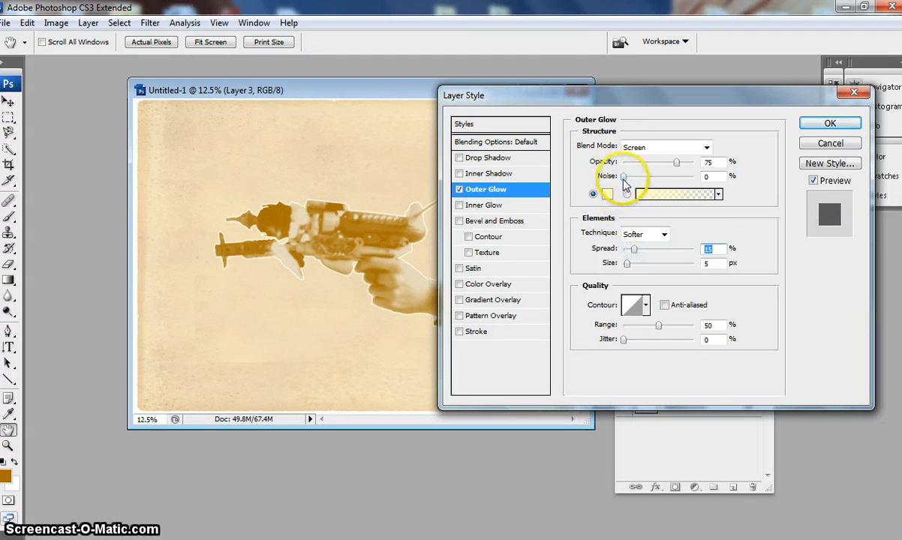
click(628, 265)
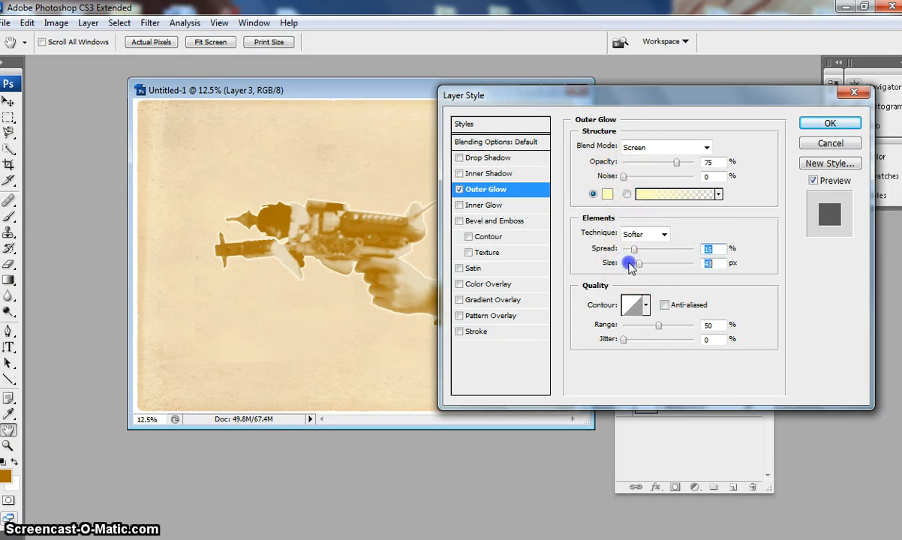
drag(629, 264, 640, 263)
click(640, 263)
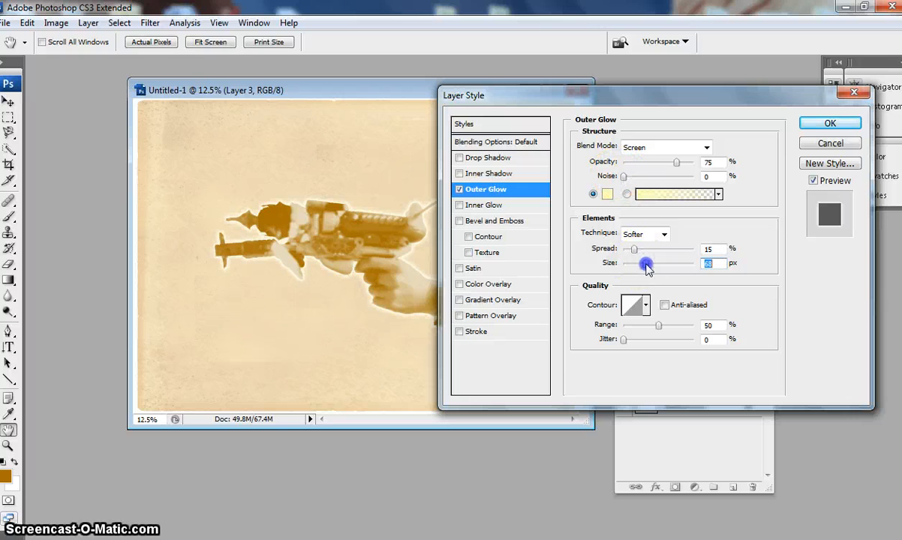
drag(519, 93, 668, 99)
click(825, 170)
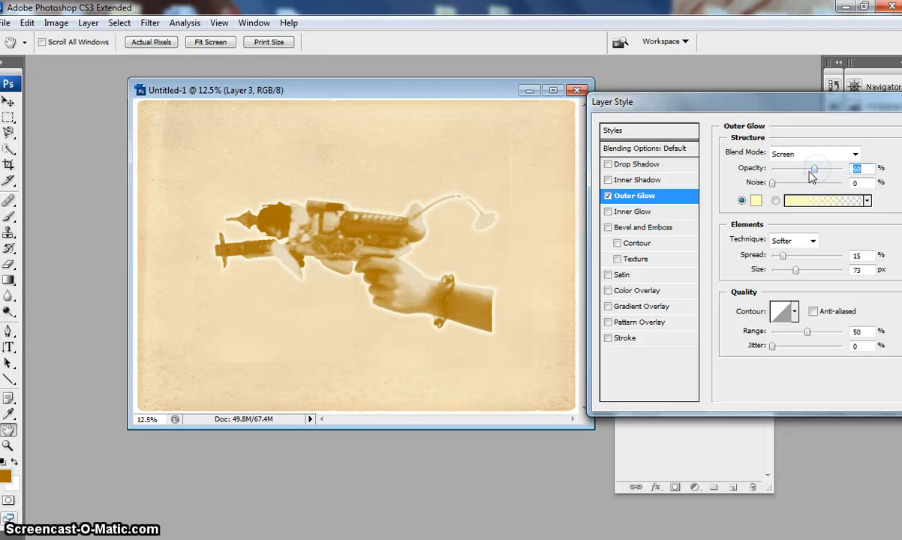
drag(666, 98, 642, 95)
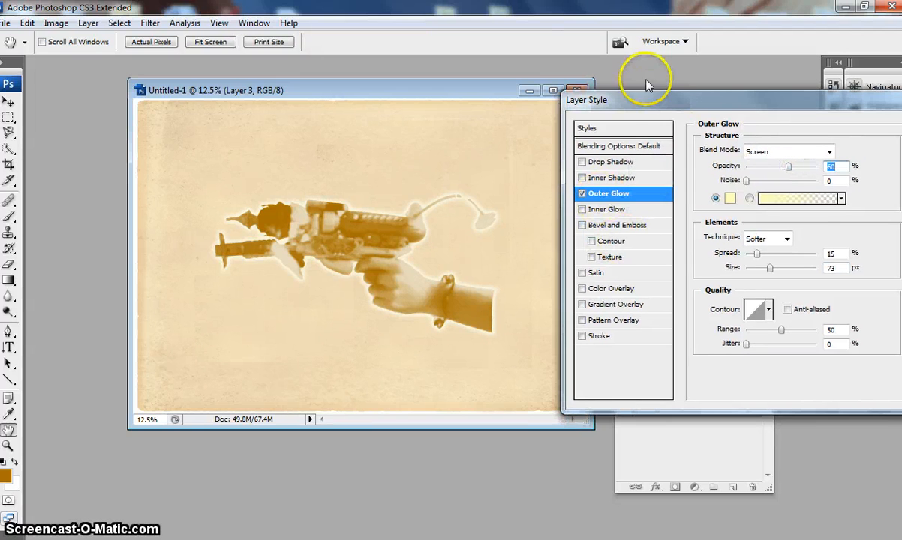
drag(634, 97, 501, 92)
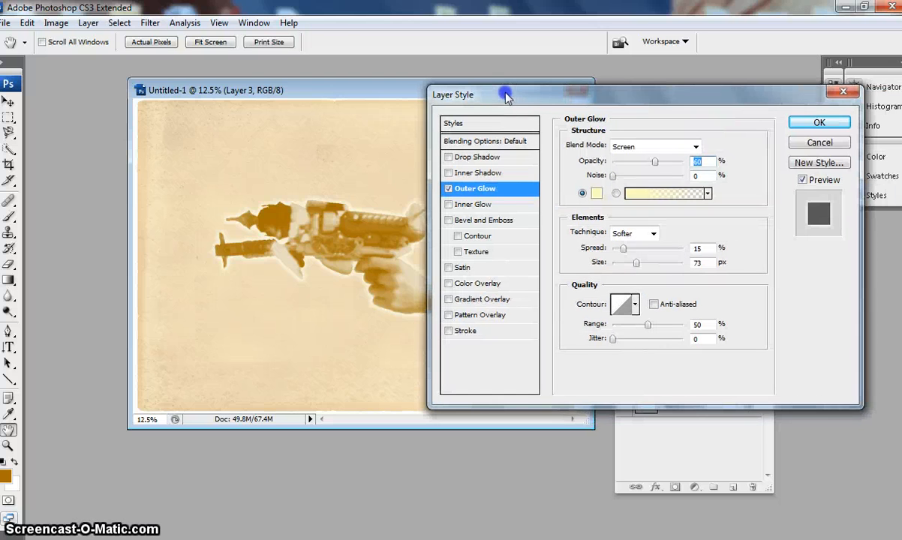
click(818, 143)
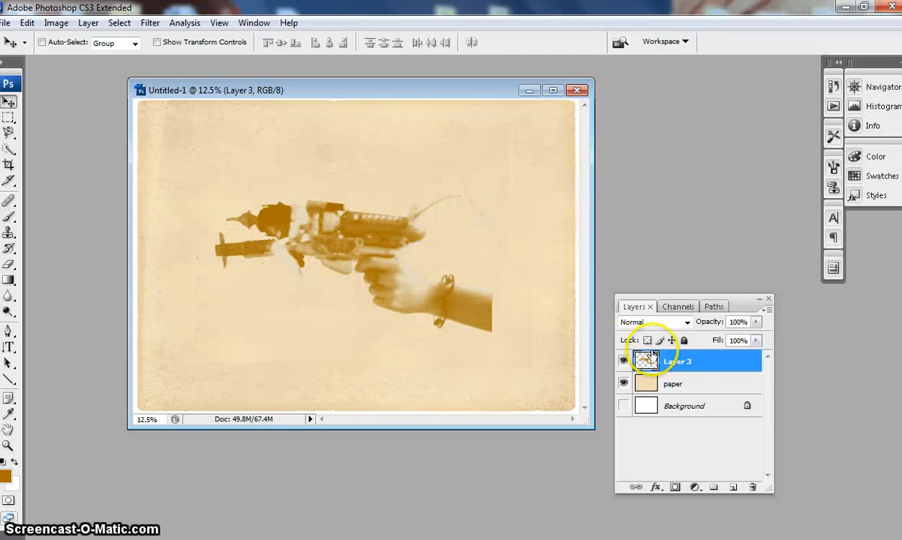
Step: Turn on an Outer Glow for the gun layer and change the glow color to a paler yellow
double_click(728, 364)
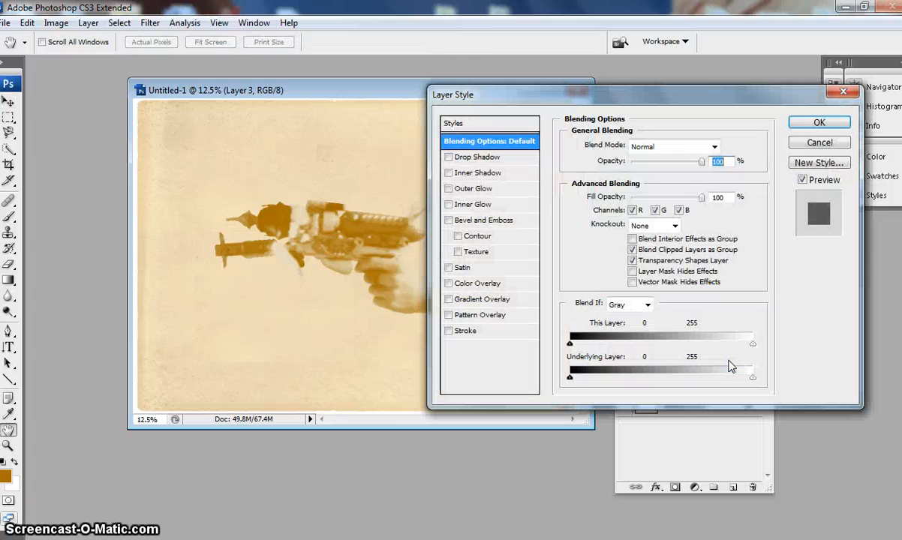
click(466, 190)
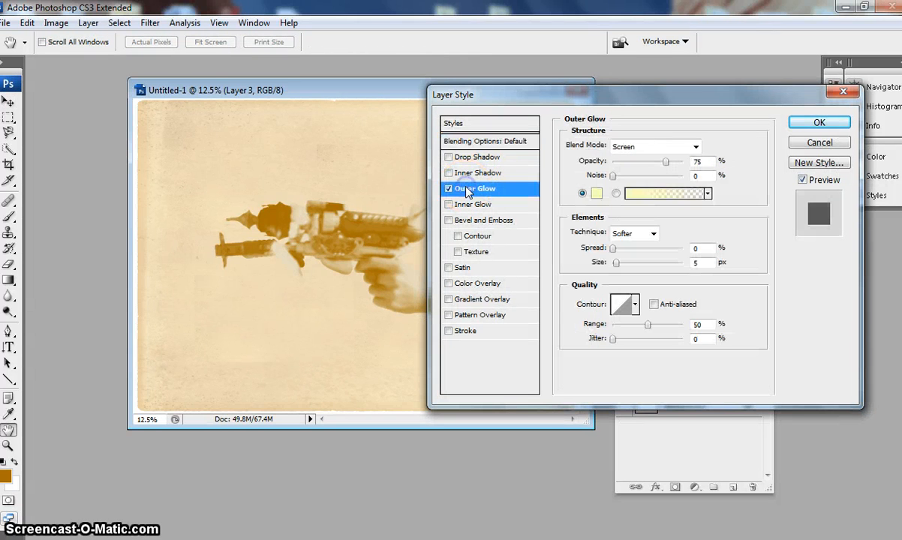
click(596, 193)
click(332, 150)
click(293, 134)
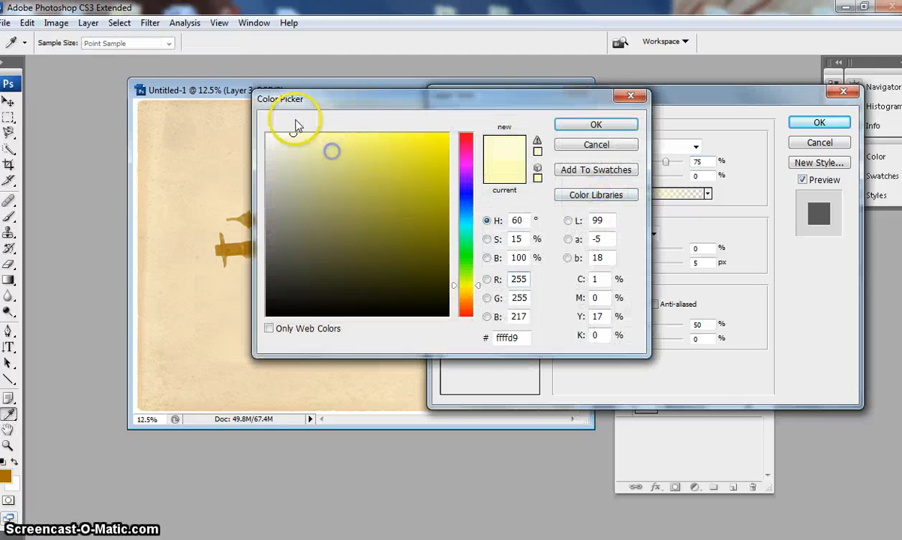
click(593, 126)
Step: Set the Outer Glow to 50% opacity, 14% spread and 54 px size, and apply the layer style
drag(665, 162, 653, 162)
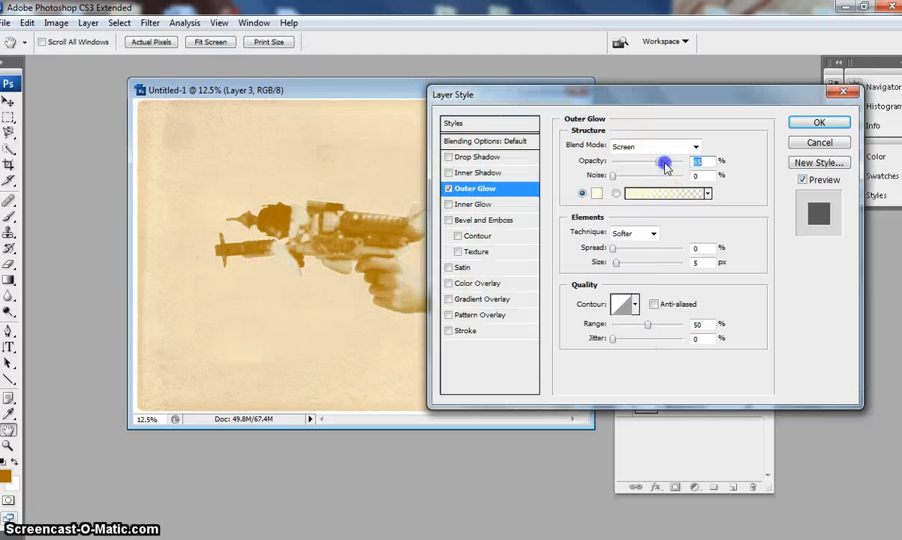
mouse_move(614, 249)
mouse_down()
mouse_move(622, 249)
mouse_move(617, 263)
mouse_up()
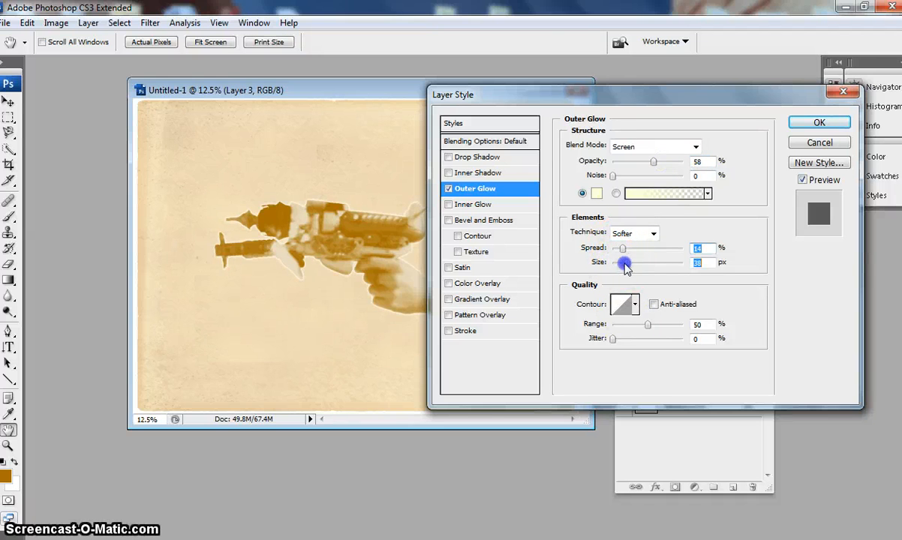
drag(479, 95, 595, 92)
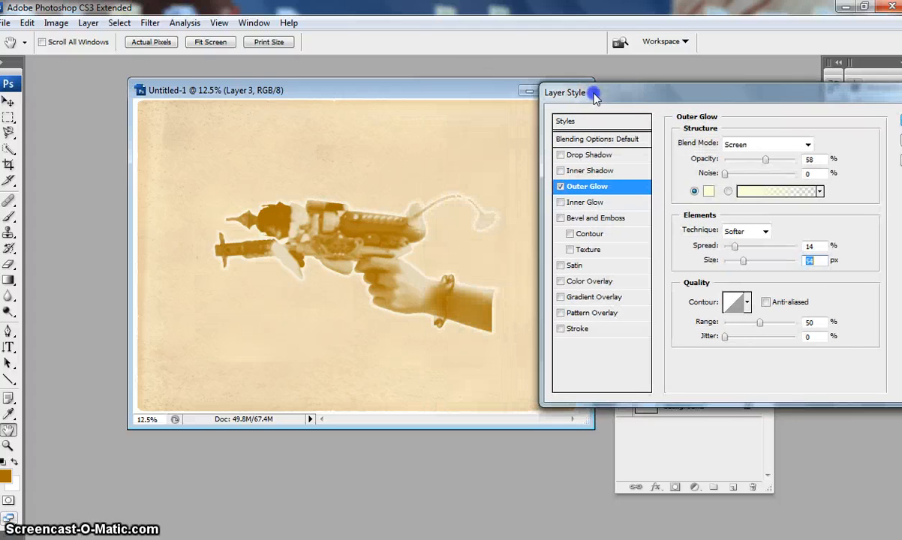
click(770, 161)
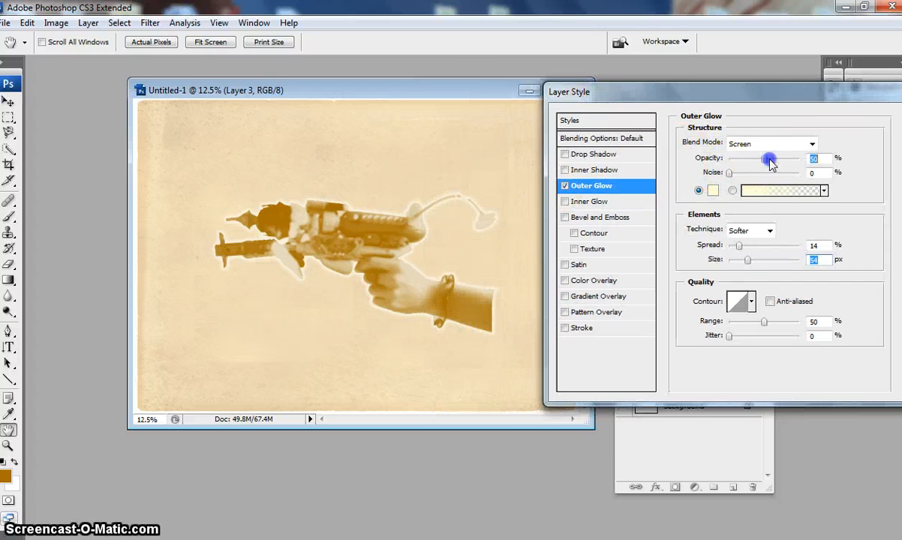
drag(692, 85, 527, 87)
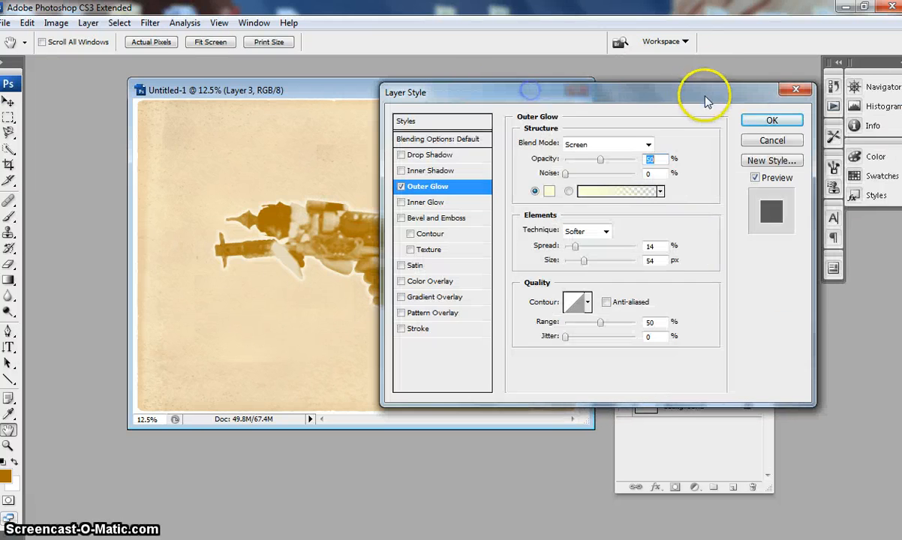
click(767, 121)
key(v)
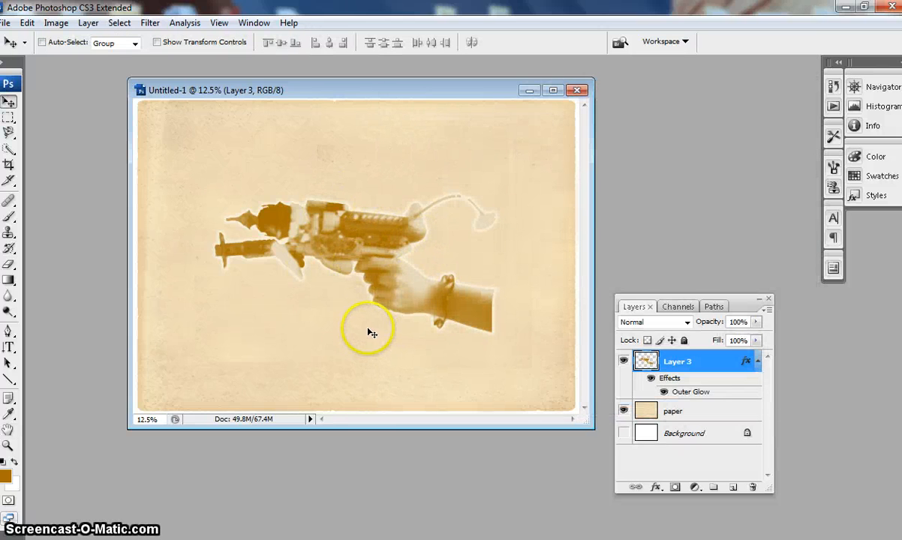
Step: Pick the Horizontal Type tool, switch to Document1 in Microsoft Word and cut the "Fandangle People Annihilator" title line
click(11, 349)
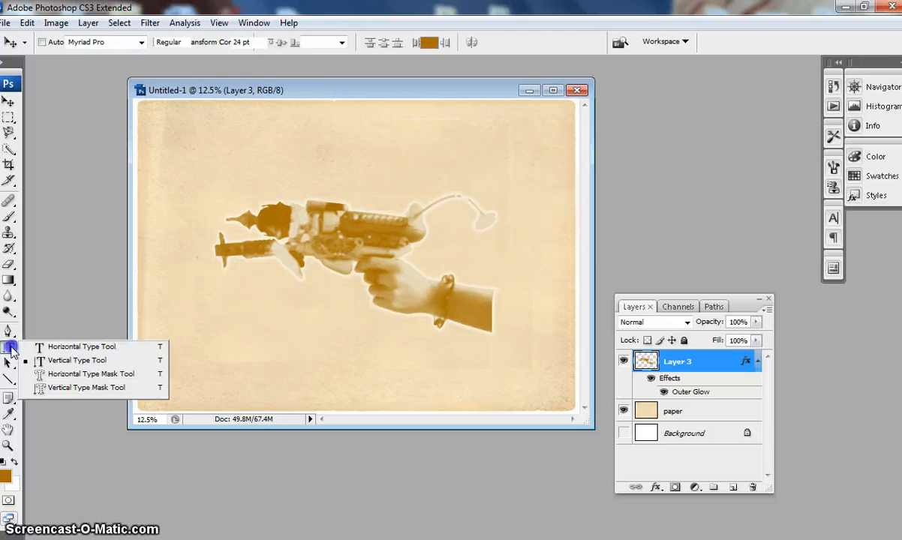
click(70, 330)
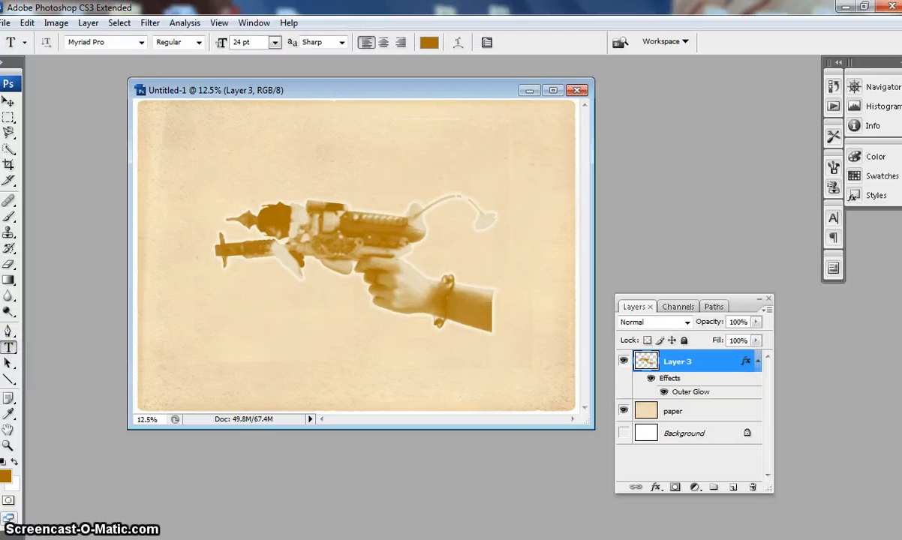
mouse_move(383, 514)
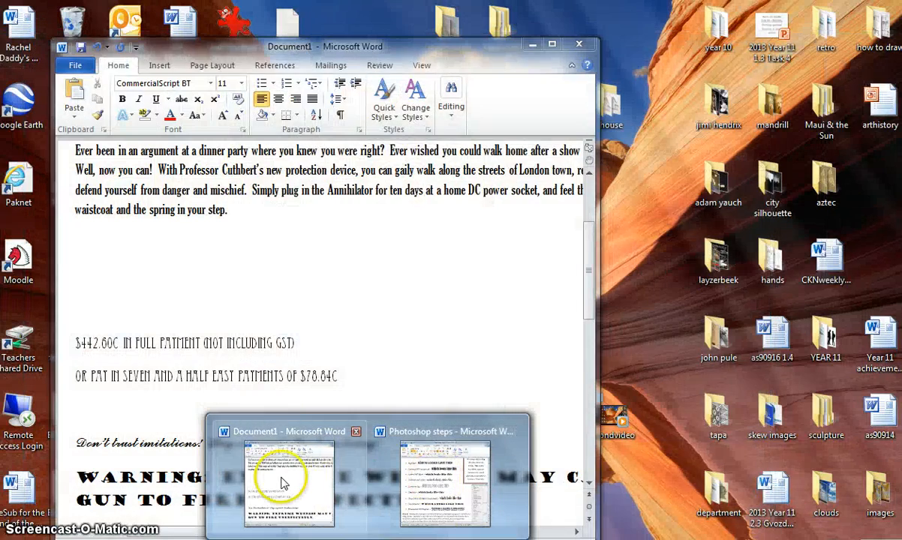
click(284, 484)
scroll(248, 225, up, 4)
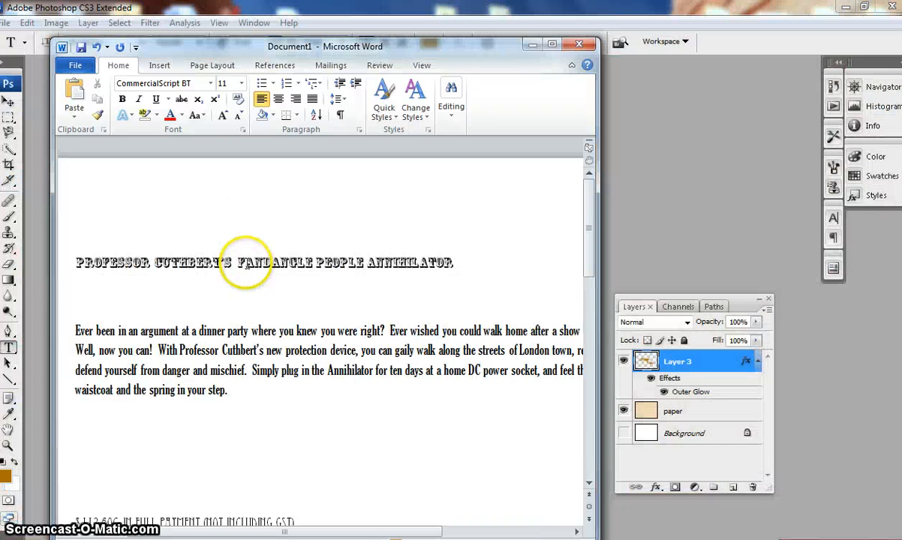
drag(449, 264, 120, 255)
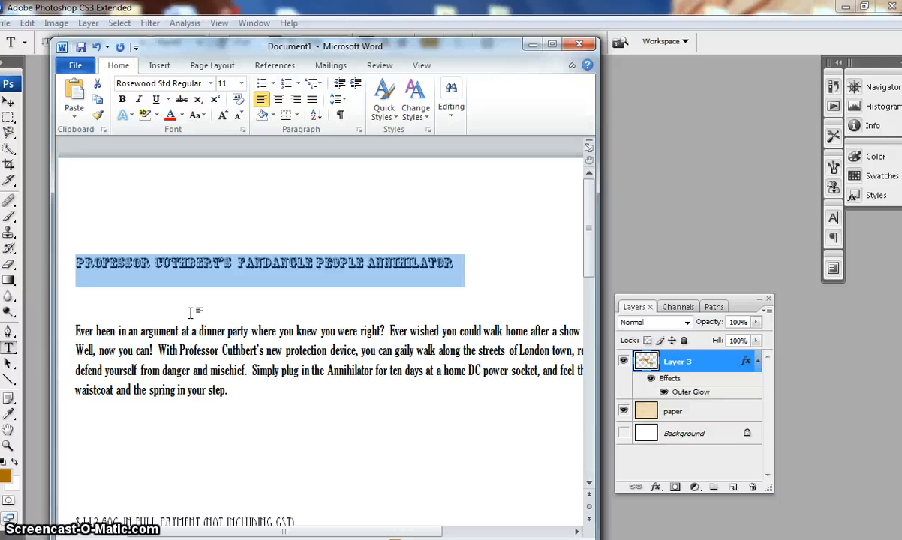
key(Delete)
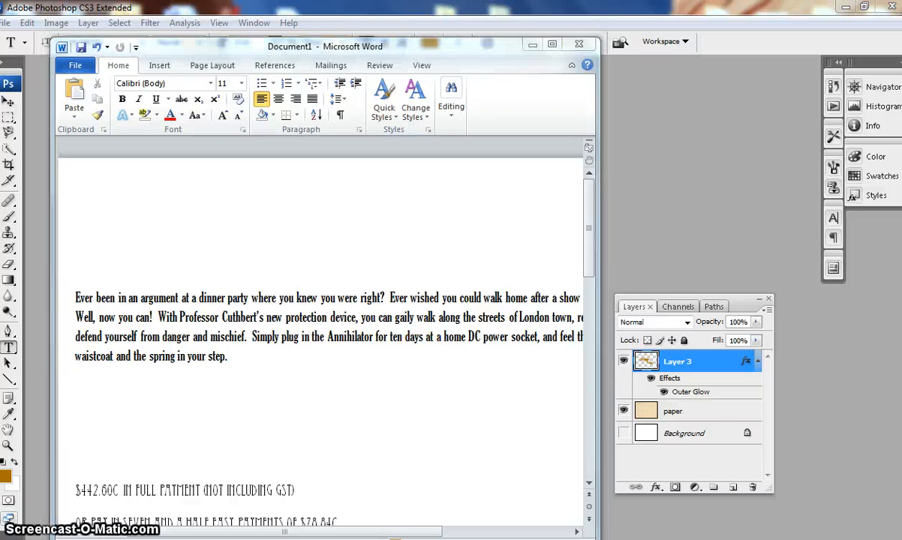
Step: Switch to Photoshop, create a wide text box above the gun and paste the title into it
key(alt+Tab)
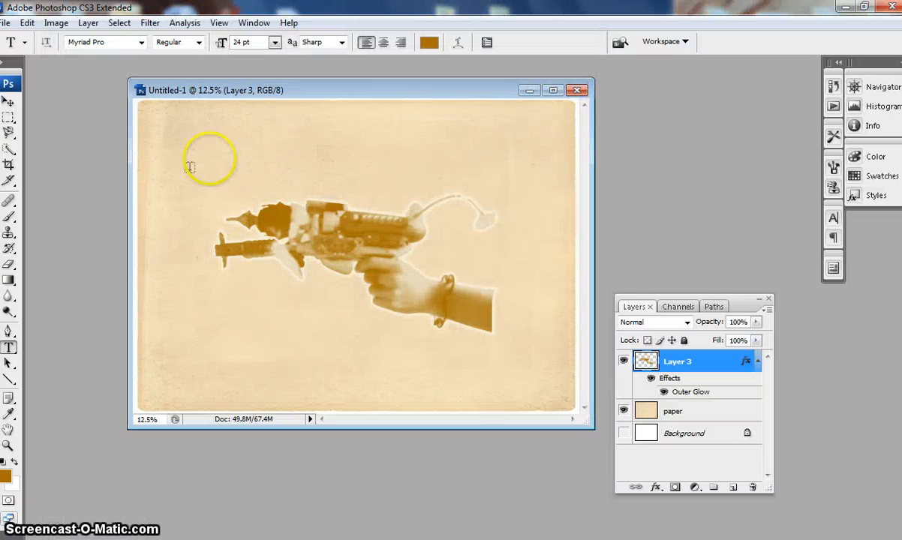
click(160, 116)
drag(335, 148, 552, 162)
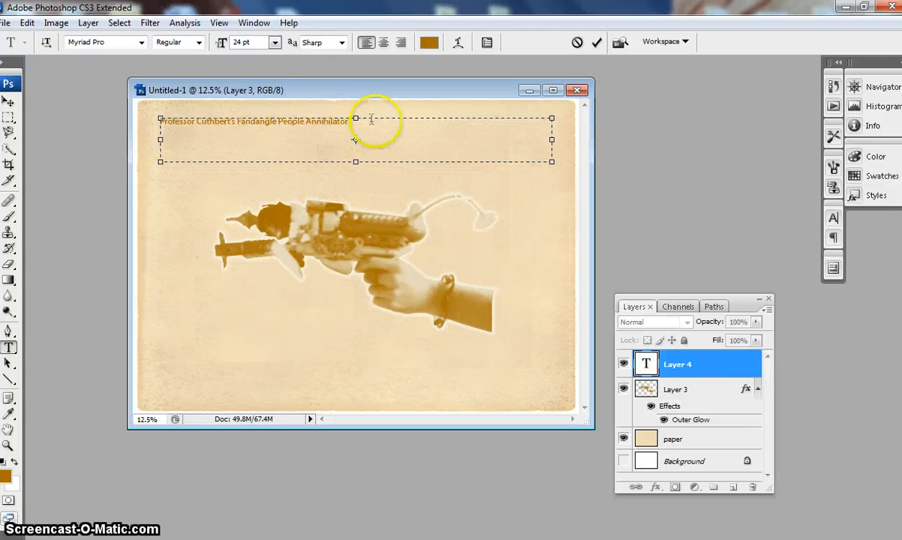
Step: Center the whole title and format it in Rosewood Std at 48 pt
key(ctrl+a)
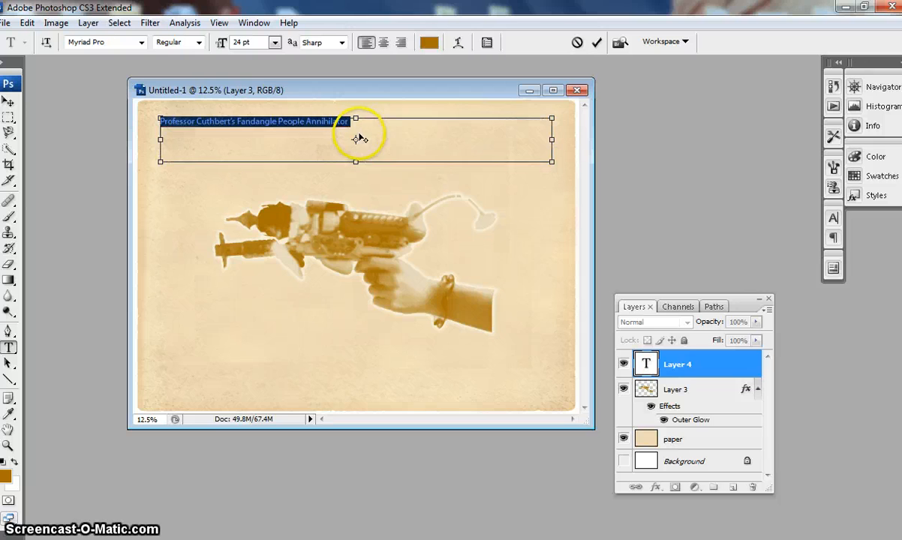
click(384, 43)
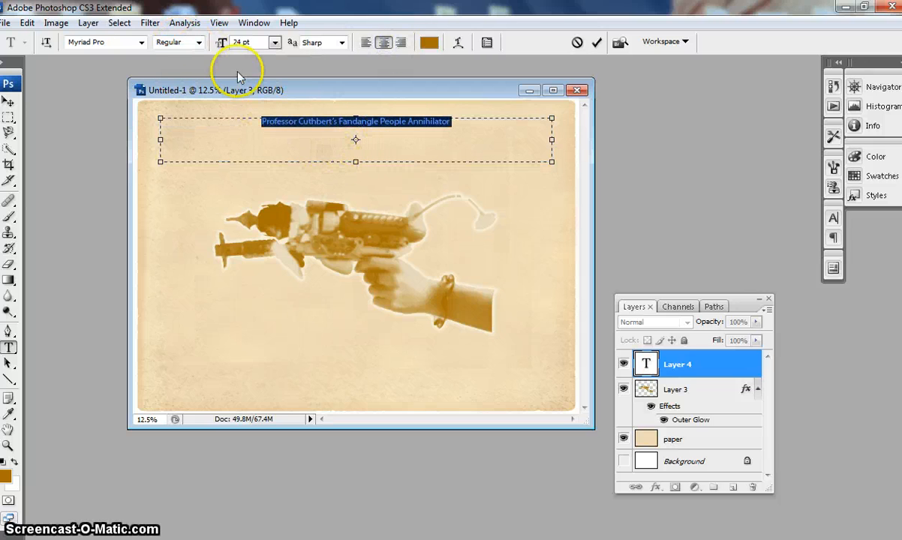
click(274, 43)
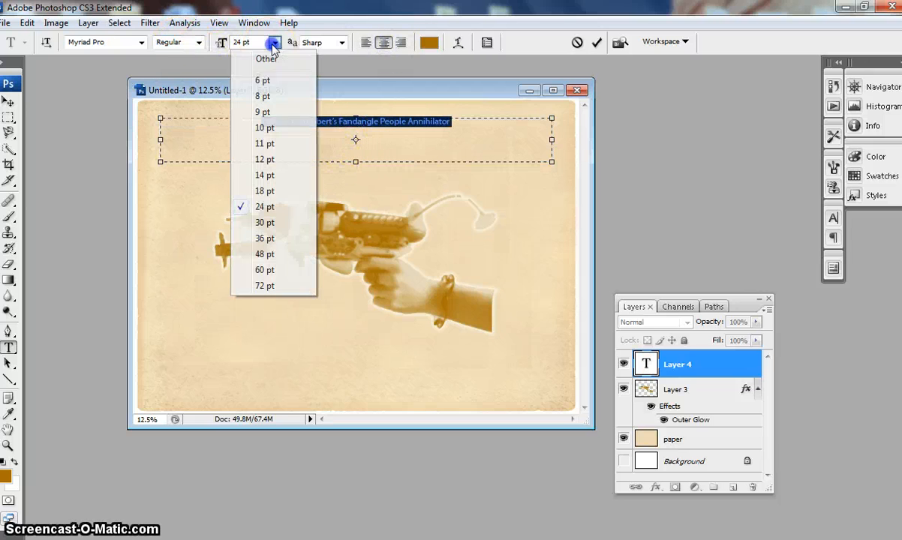
click(265, 255)
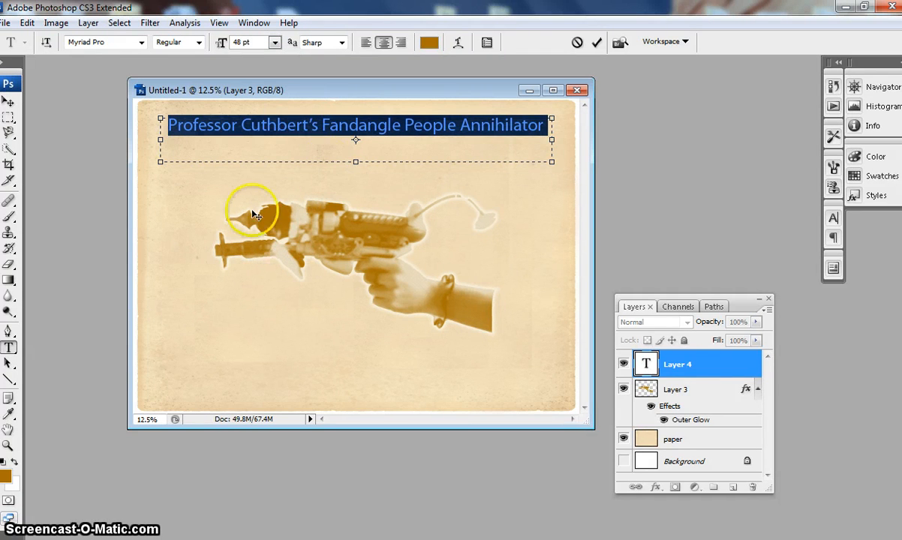
click(142, 42)
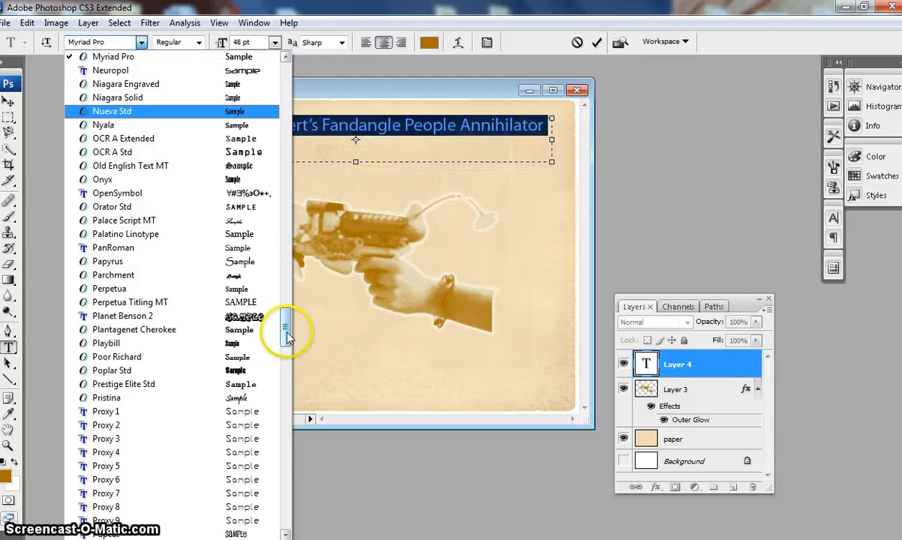
drag(287, 336, 289, 382)
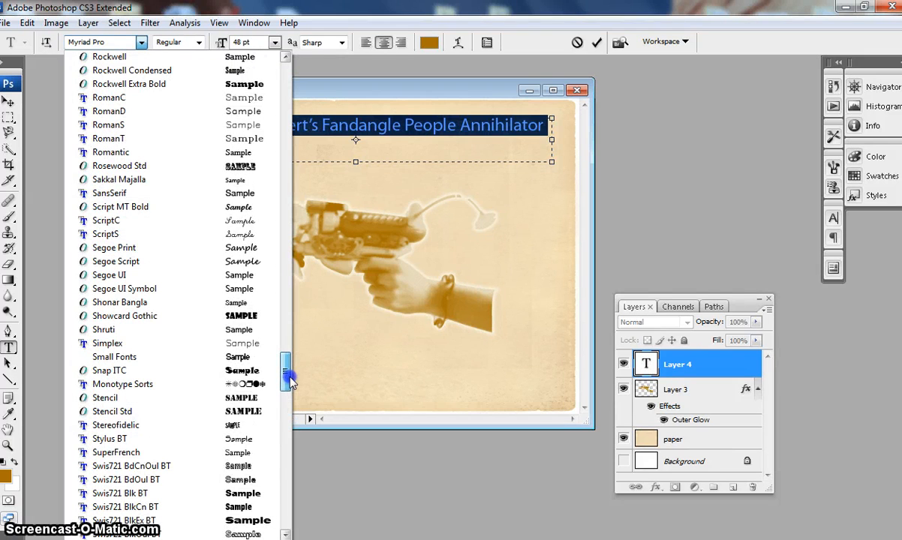
click(154, 166)
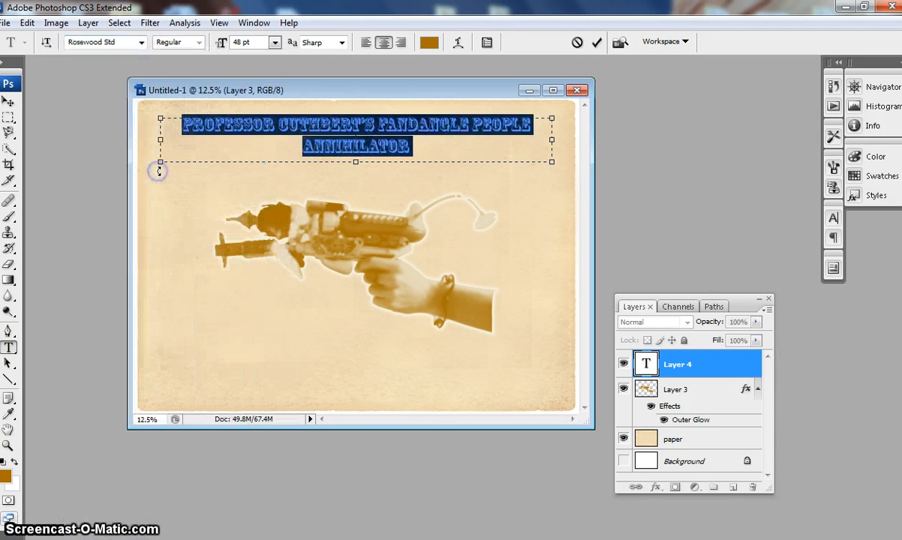
Step: Widen the title text box on both sides and break the title into two lines at "Fandangle"
click(171, 126)
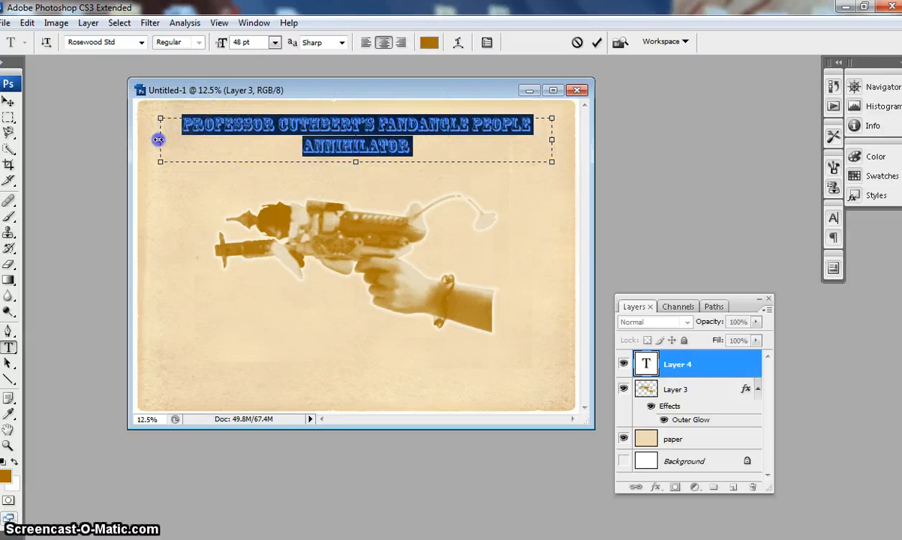
drag(158, 139, 149, 141)
click(551, 140)
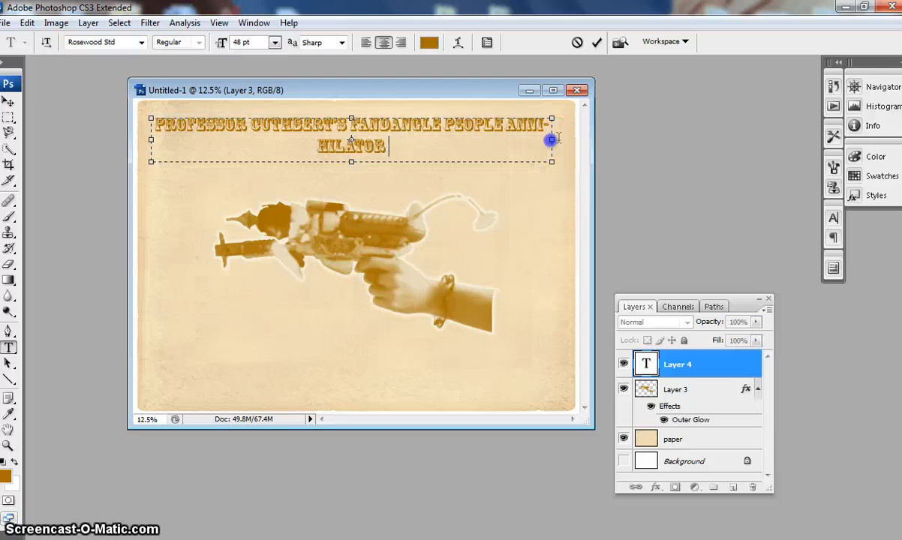
drag(554, 141, 568, 141)
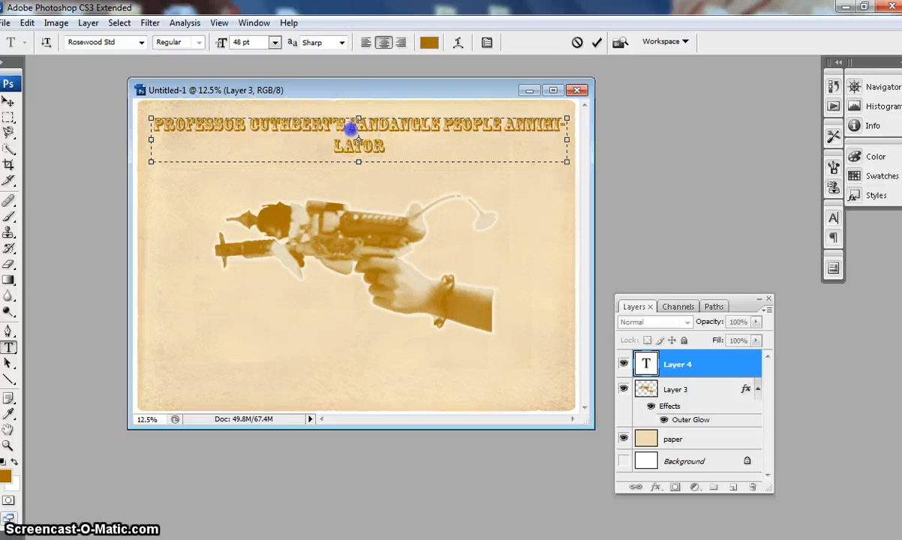
key(Return)
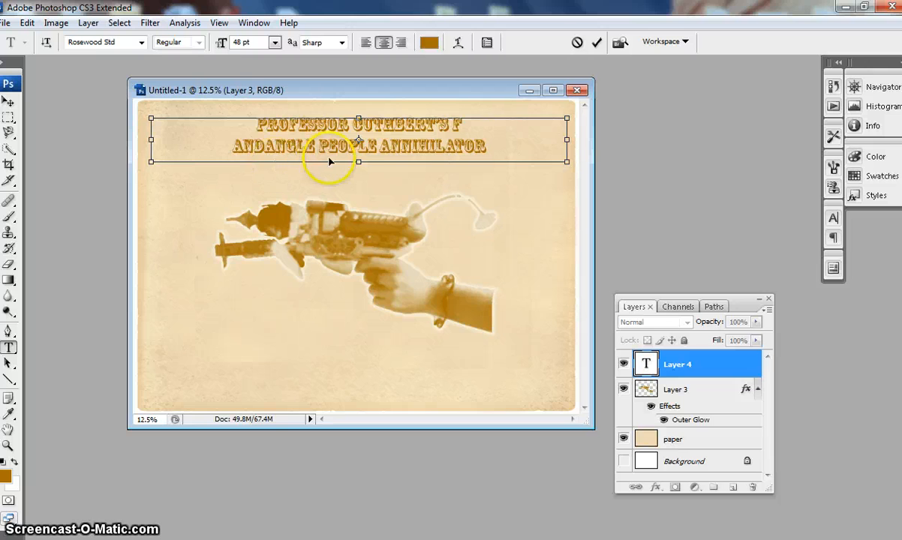
click(150, 165)
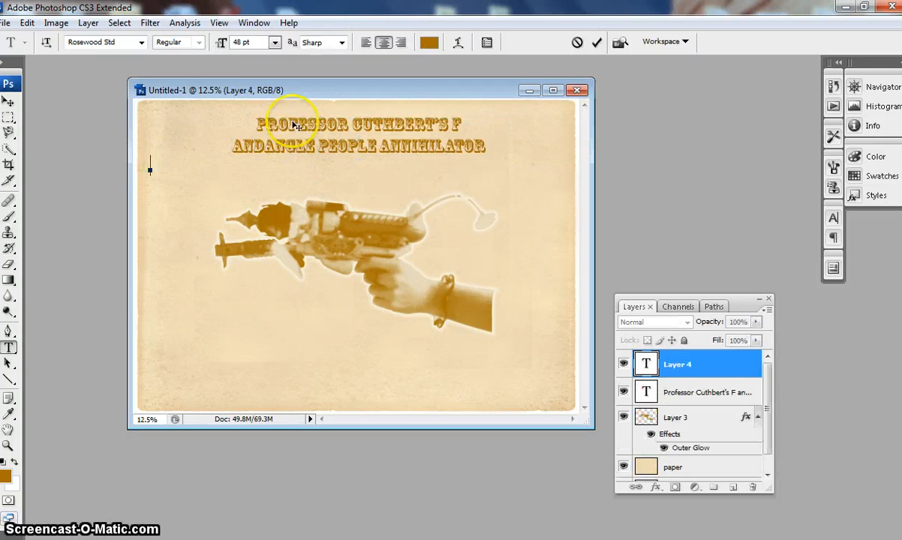
click(9, 102)
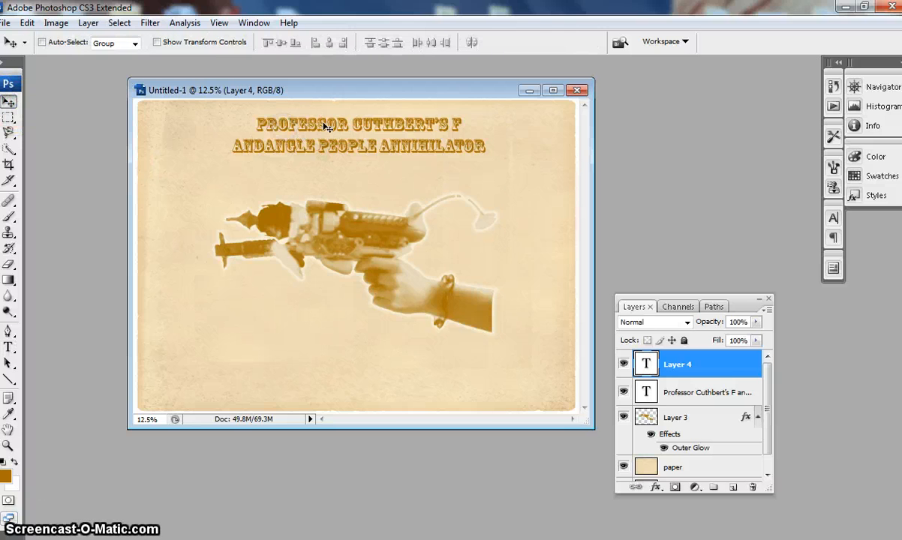
double_click(703, 366)
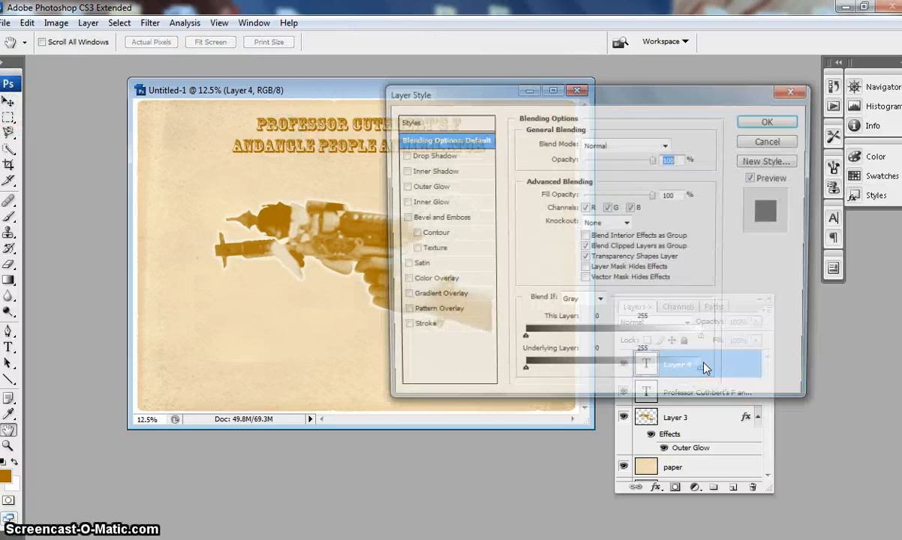
click(772, 120)
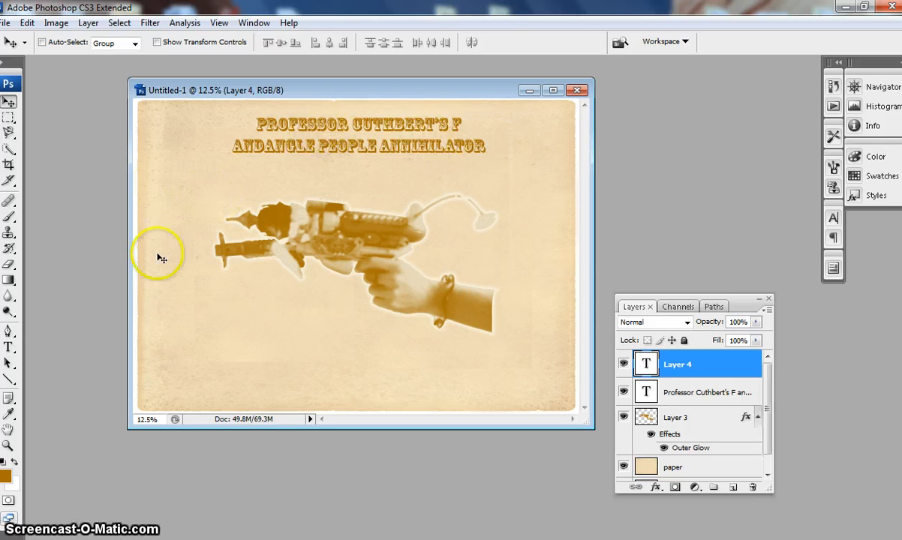
Step: Correct the title's line break so that "Fandangle People Annihilator" forms the complete second line
click(8, 347)
click(443, 124)
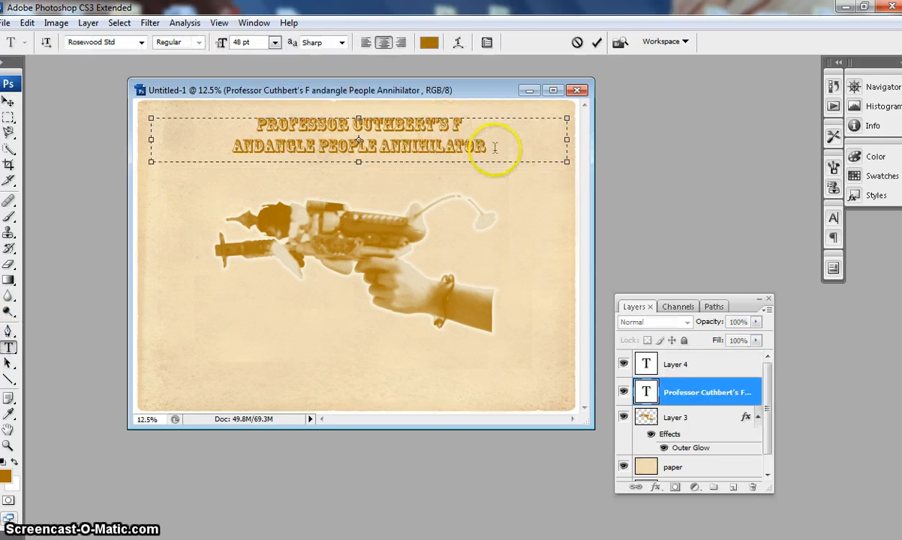
key(Return)
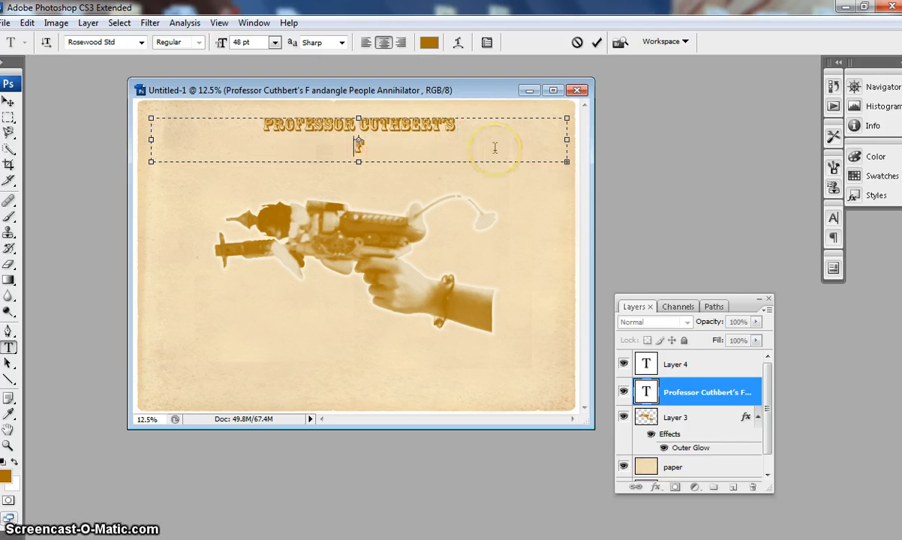
key(Delete)
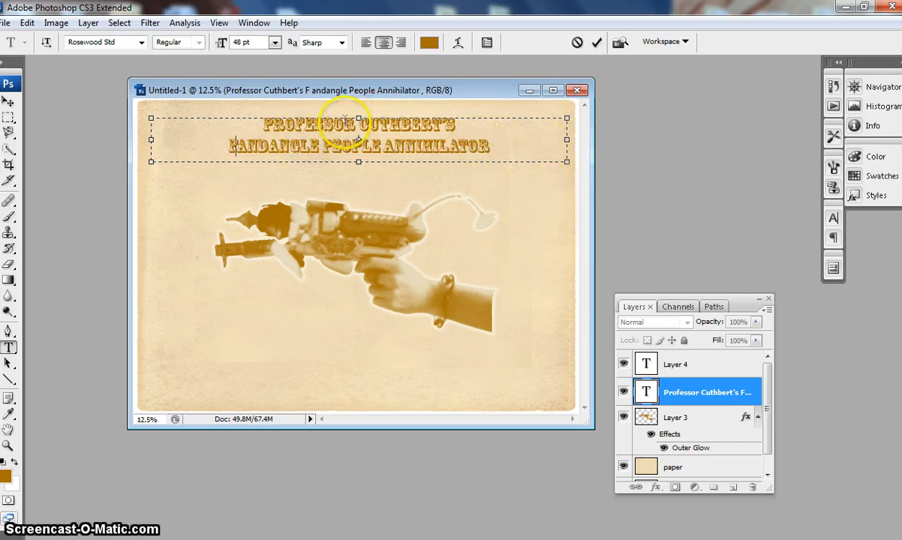
Step: Move the title slightly upward, and move the gun on Layer 3 up closer beneath it
click(9, 103)
drag(356, 132, 352, 126)
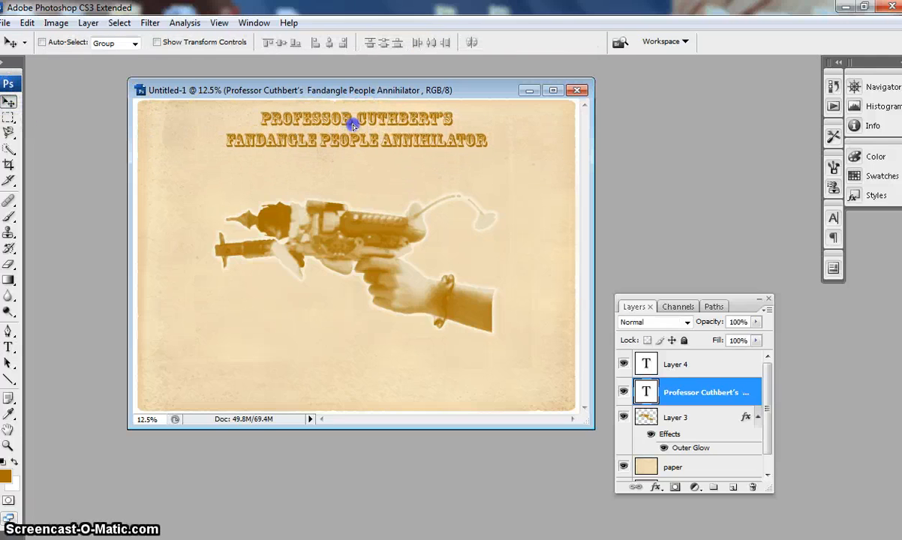
right_click(368, 223)
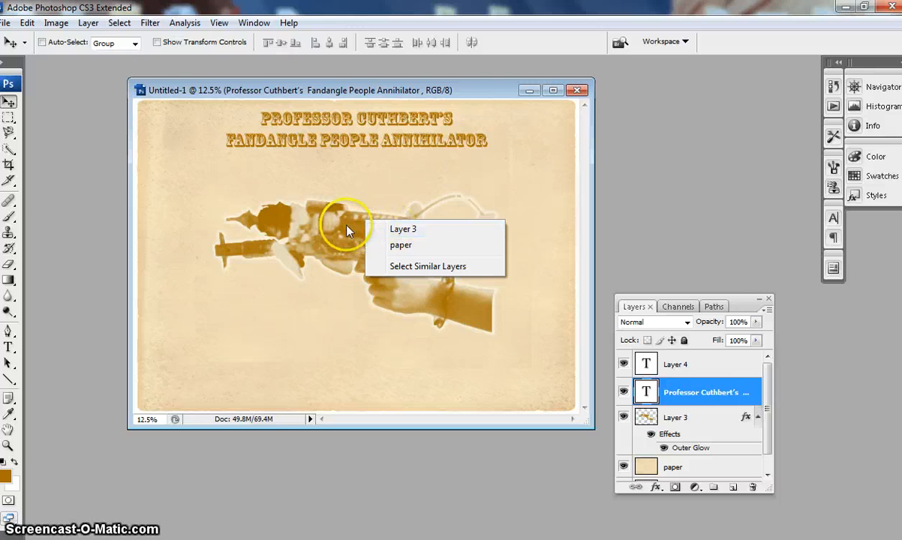
click(390, 231)
drag(391, 235, 371, 201)
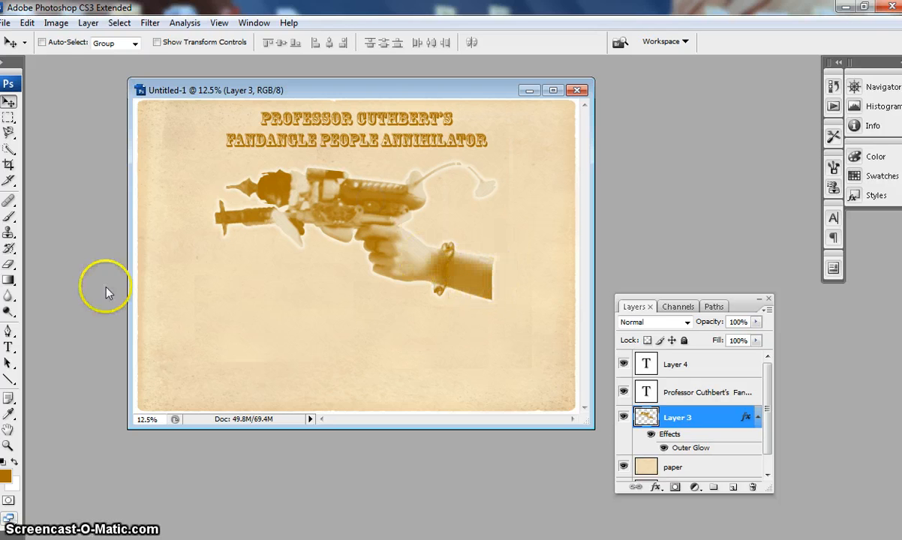
Step: Fade the cut end of the forearm on Layer 3 using the Eraser at 494 px, 41% opacity and 39% flow
click(8, 264)
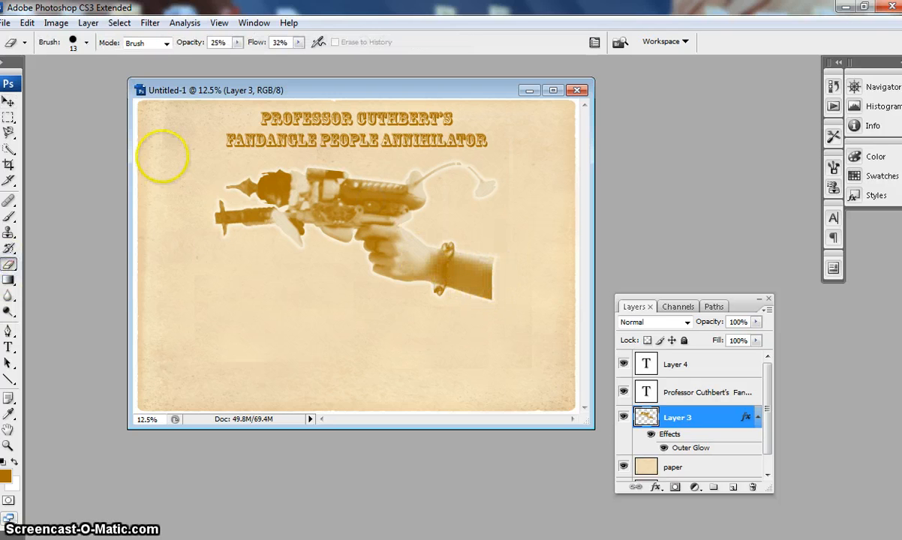
click(87, 42)
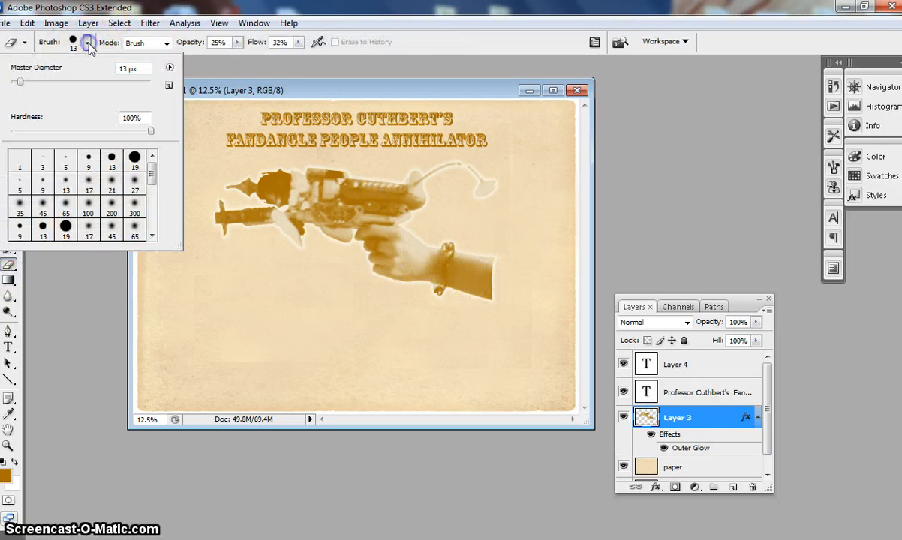
click(237, 42)
drag(241, 60, 237, 59)
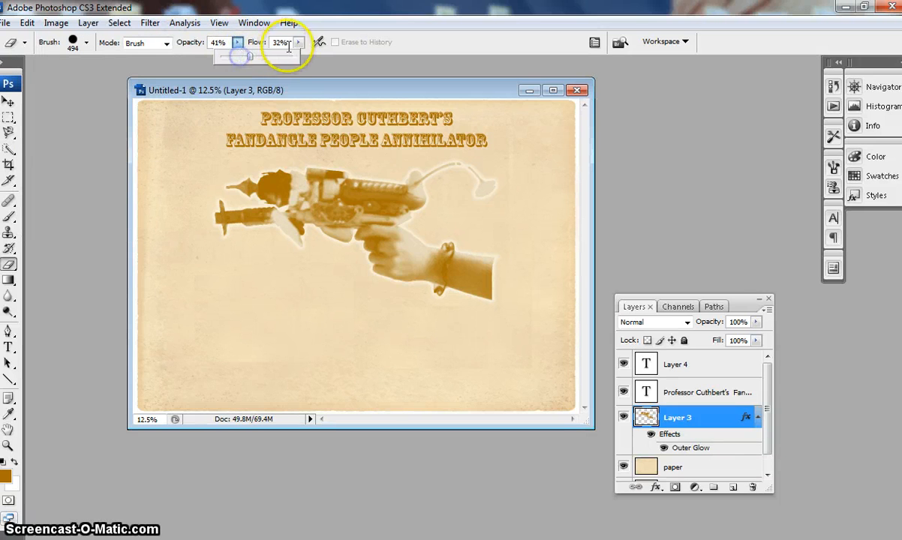
click(298, 42)
drag(299, 59, 304, 60)
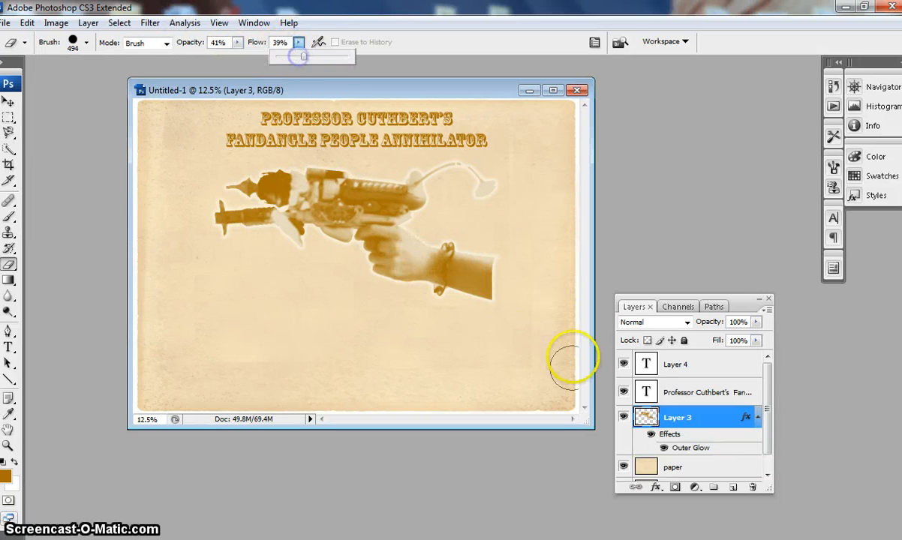
click(506, 303)
click(515, 290)
click(510, 266)
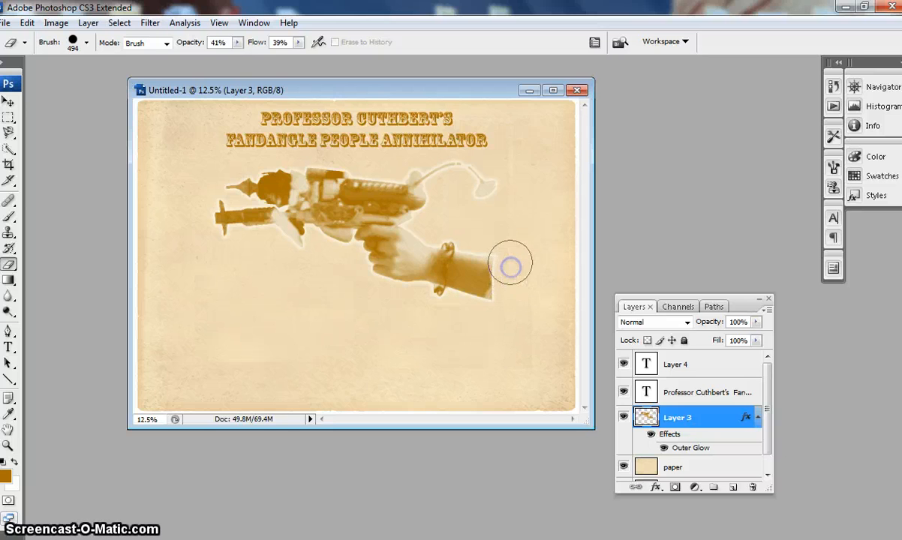
mouse_move(507, 268)
mouse_down()
mouse_move(506, 304)
mouse_move(502, 295)
mouse_up()
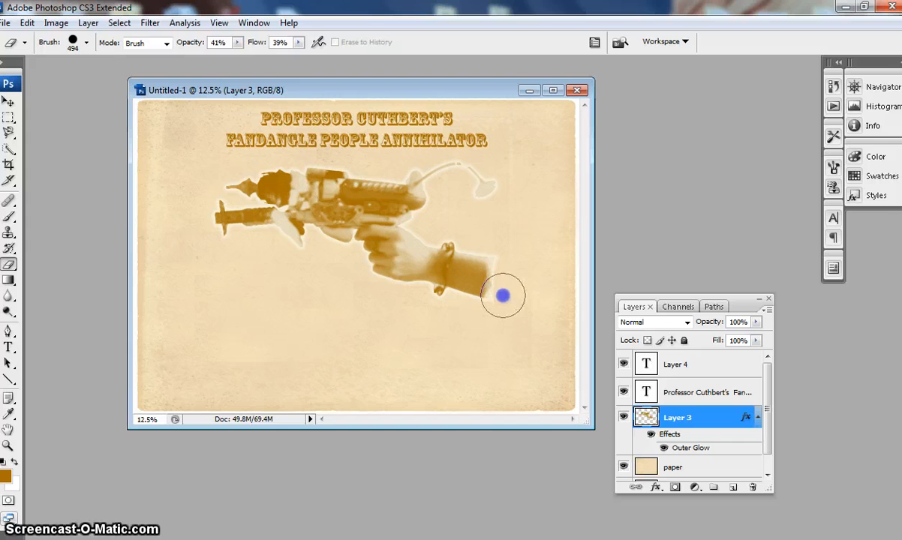
Step: Enlarge the eraser brush to 2500 px and fade the end of the sleeve along its curved edge
click(87, 43)
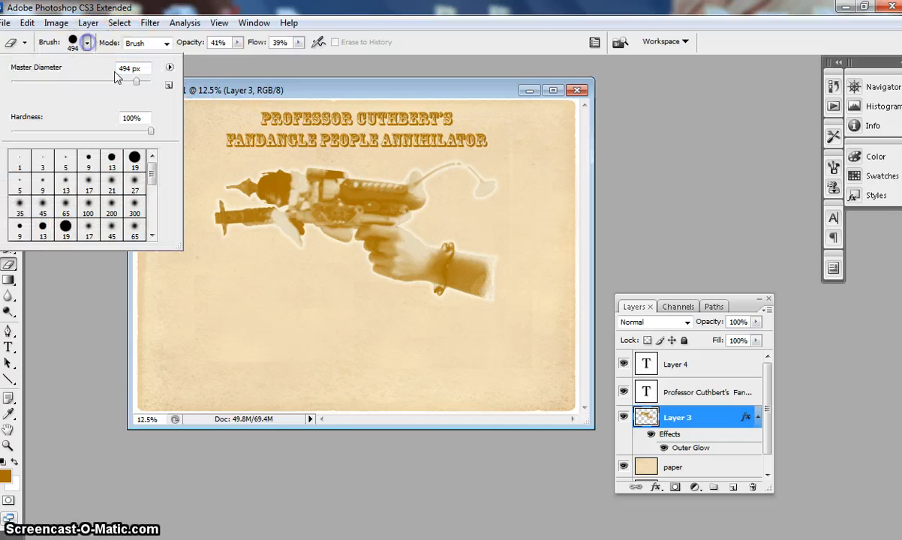
drag(139, 84, 155, 85)
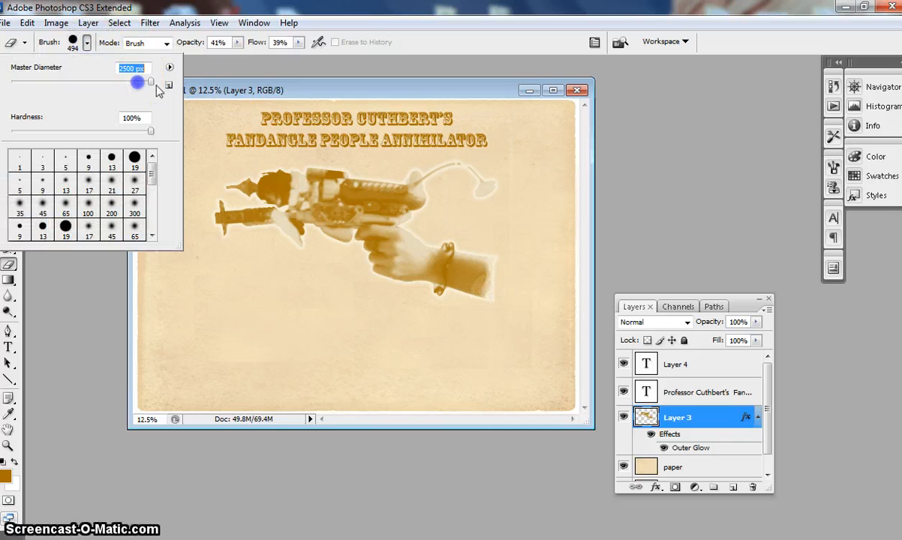
click(574, 341)
drag(576, 336, 572, 334)
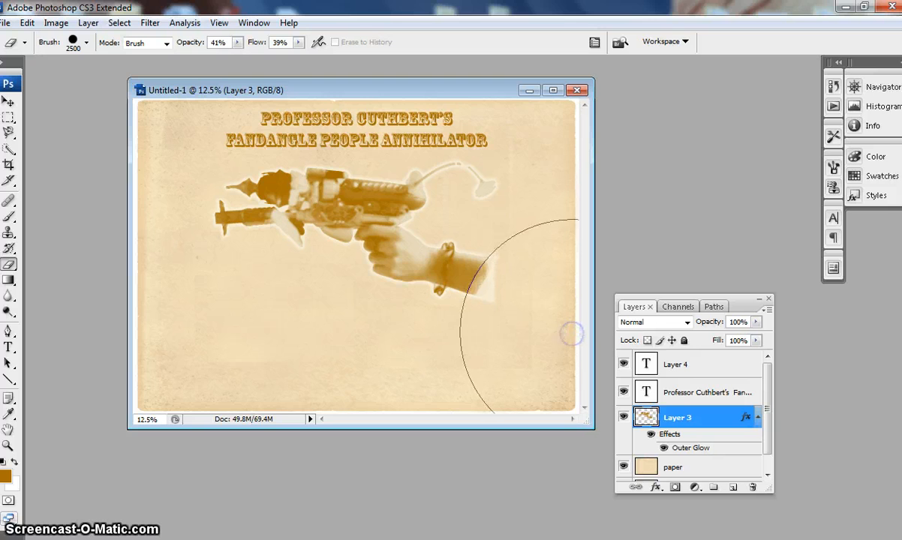
Step: Reduce the eraser brush to 99 px and soften the end and lower corner of the sleeve with short strokes
click(87, 43)
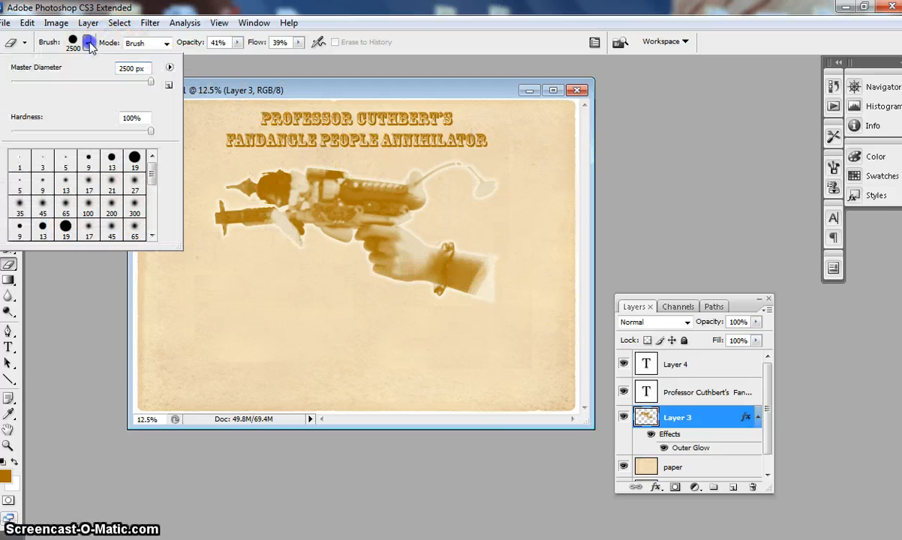
click(40, 82)
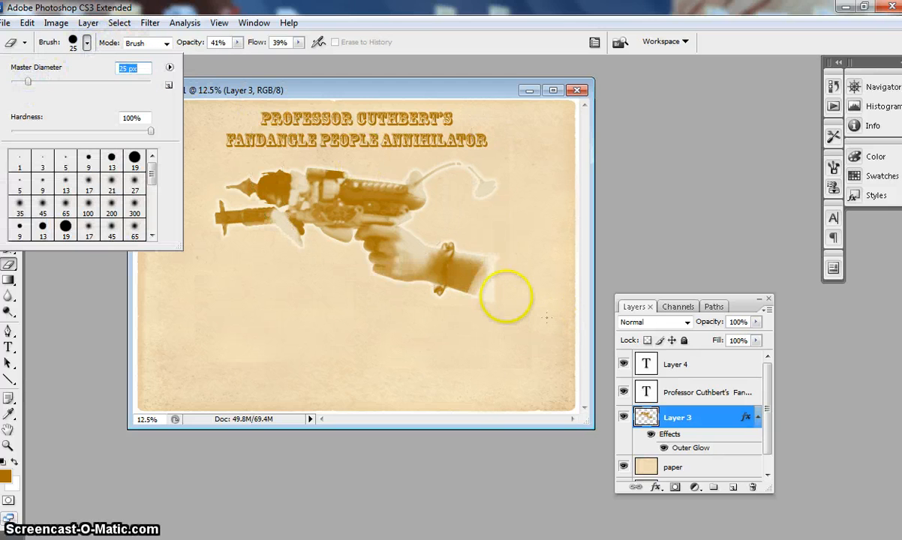
drag(70, 83, 79, 83)
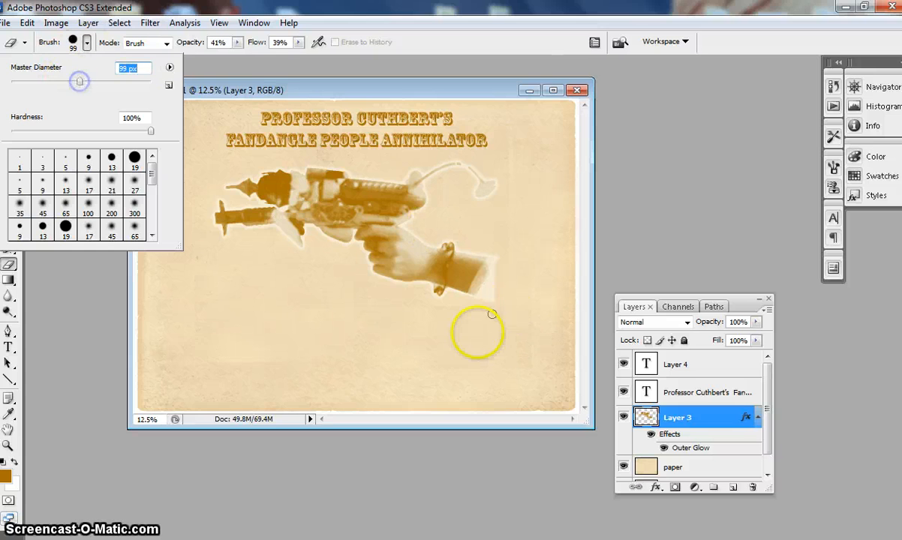
drag(491, 314, 496, 274)
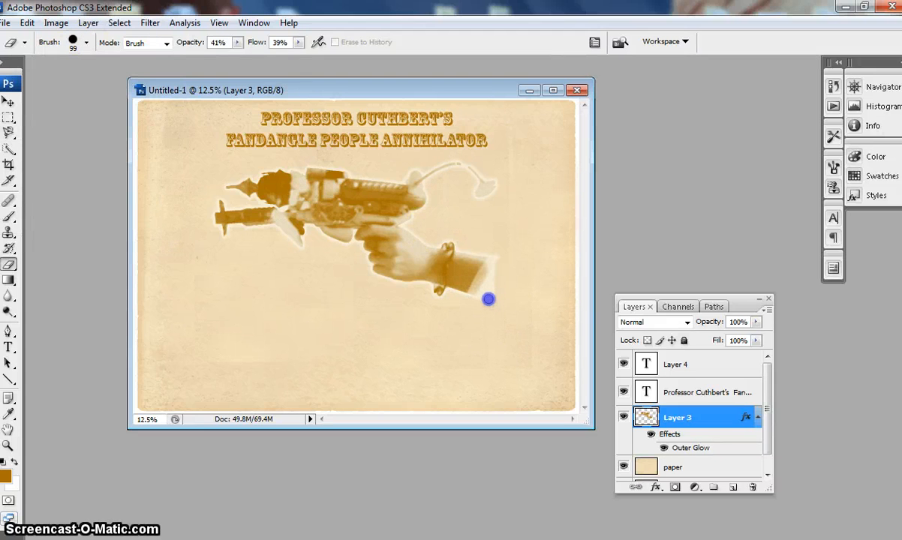
drag(486, 279, 479, 292)
drag(466, 292, 474, 286)
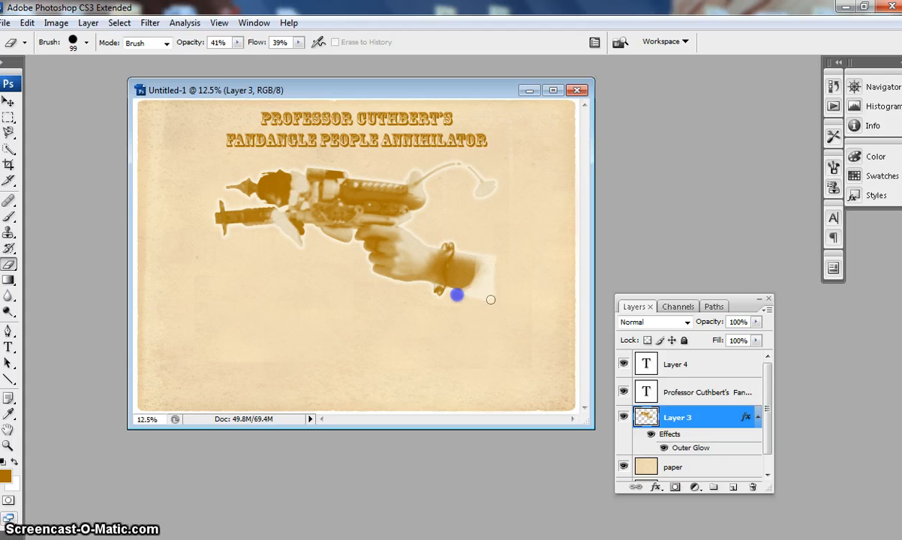
drag(485, 283, 471, 248)
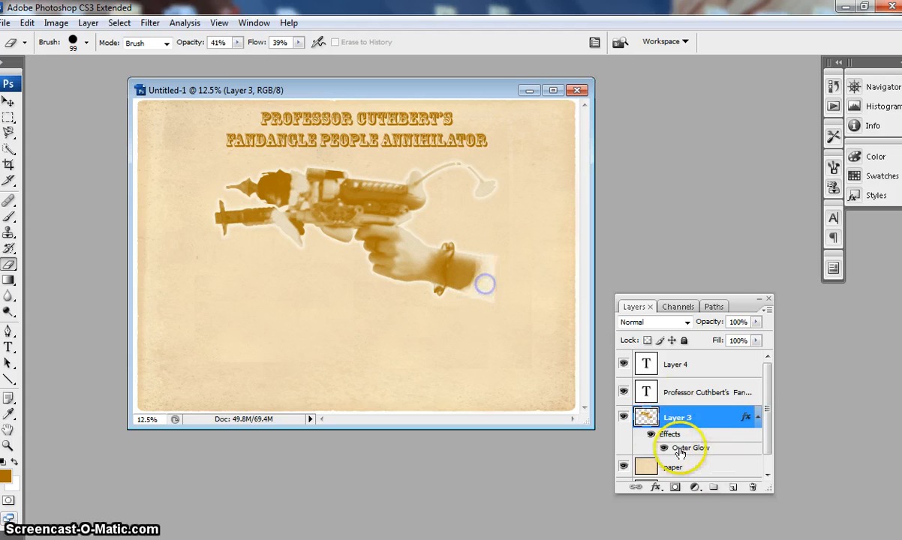
Step: Compare the gun with Layer 3's effects hidden and shown, and move the gun slightly down from the title
click(651, 435)
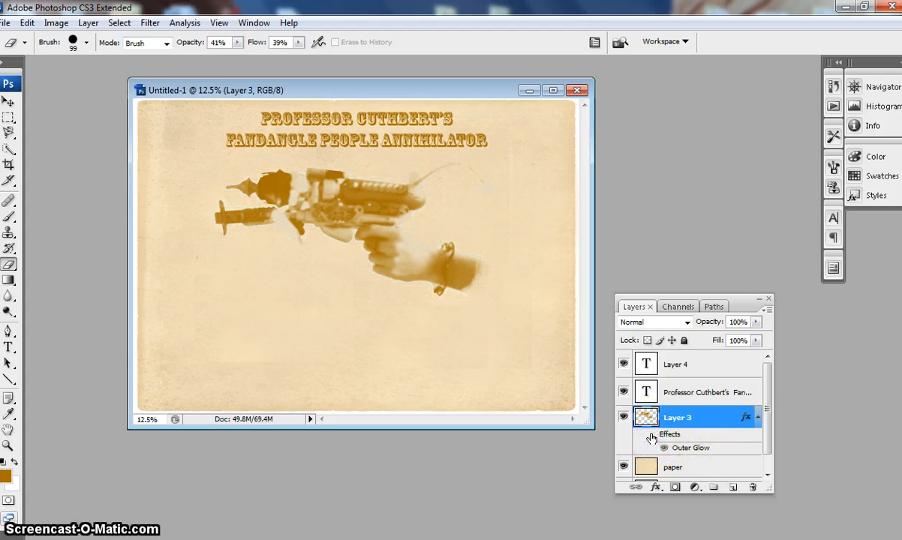
click(651, 435)
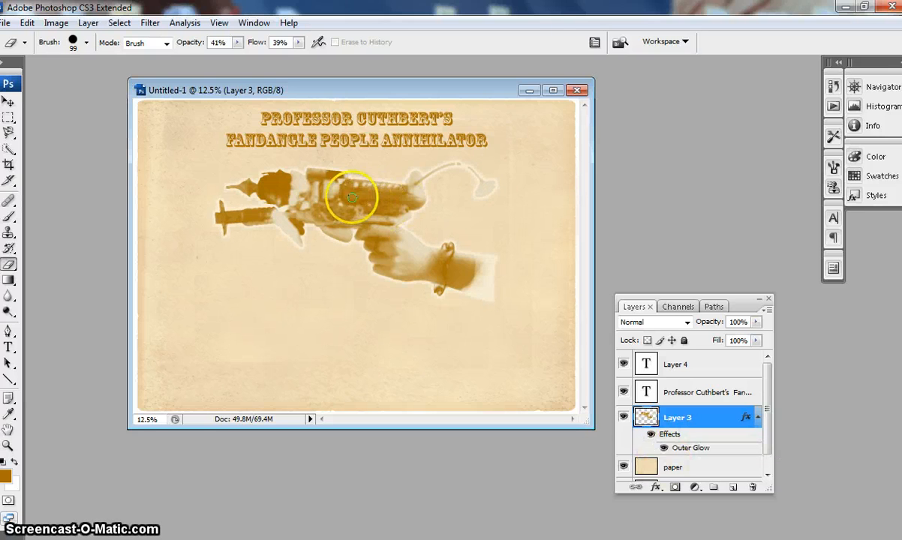
click(8, 102)
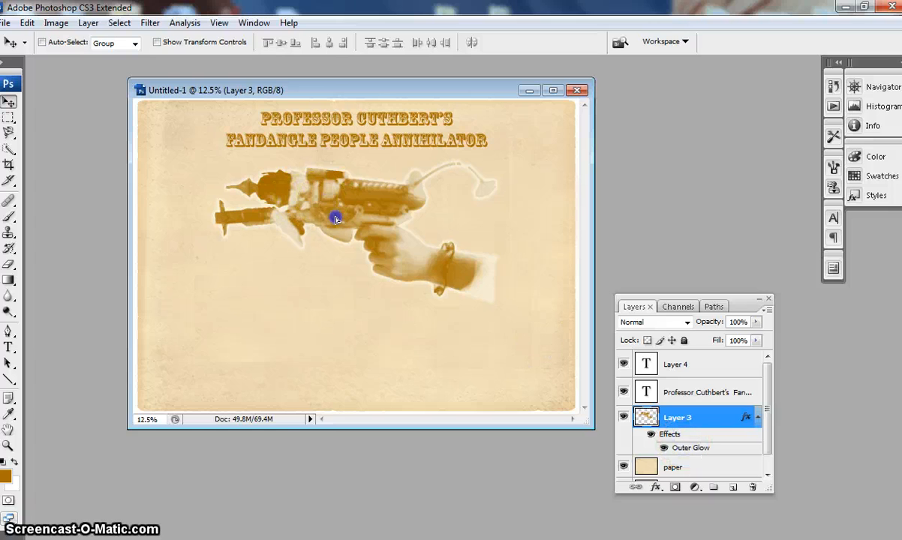
drag(336, 218, 319, 207)
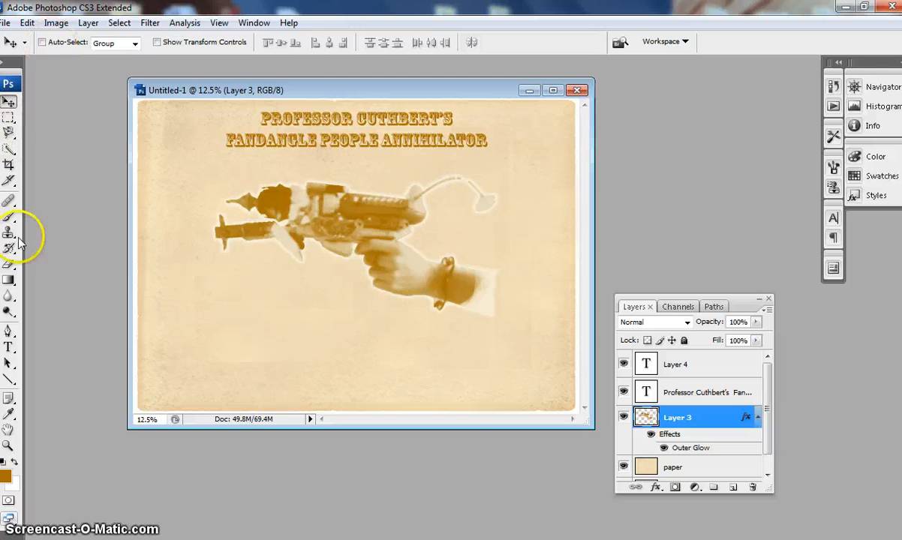
Step: Set the Eraser to 100% opacity and 100% flow and trim the outer edge and corners of the sleeve on Layer 3
click(9, 277)
click(9, 264)
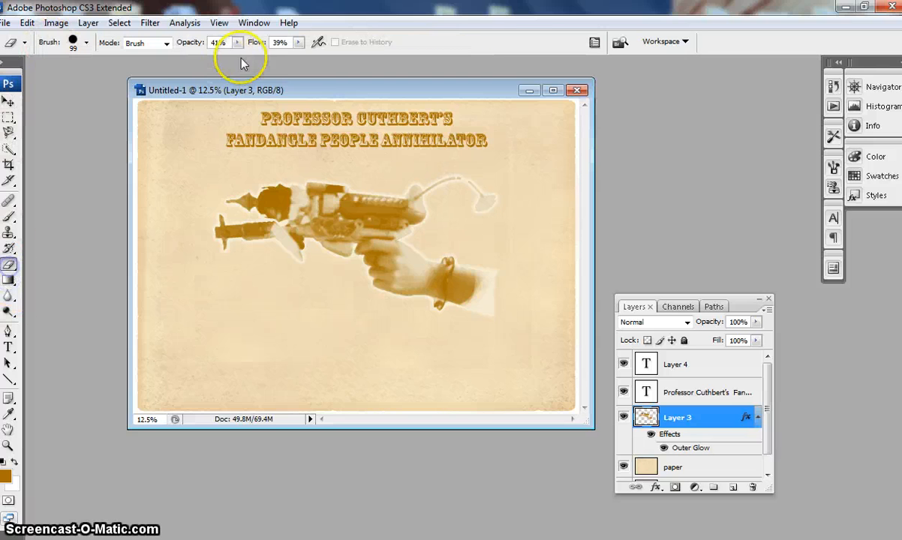
click(238, 42)
drag(238, 57, 347, 57)
click(299, 42)
click(496, 308)
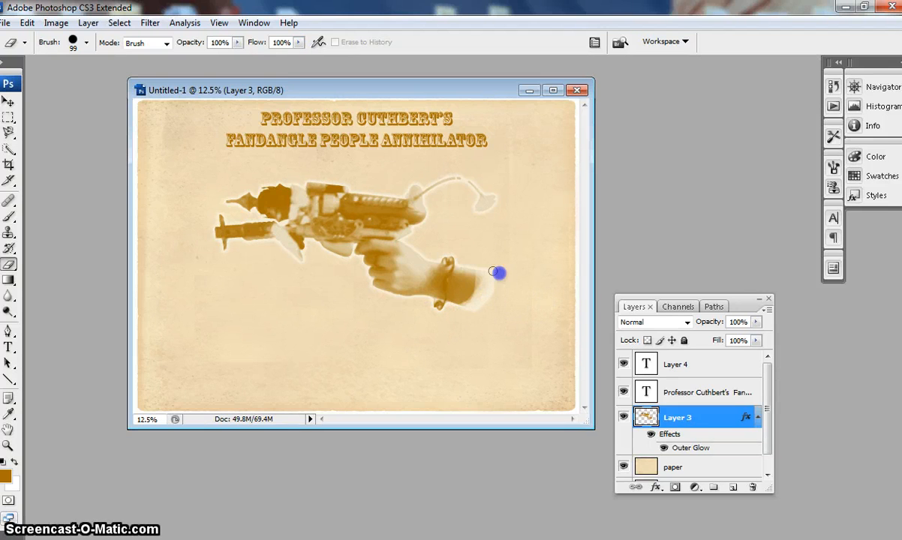
drag(459, 319, 467, 263)
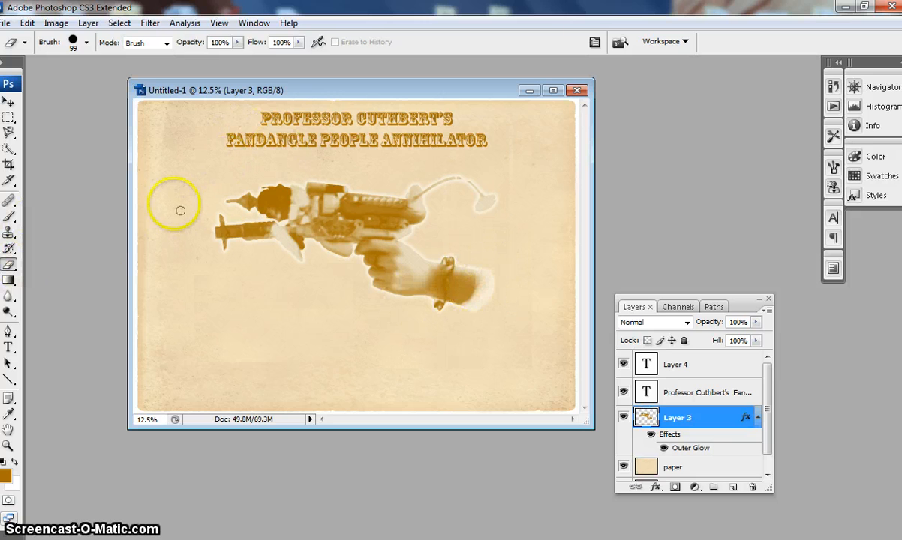
Step: Change the foreground colour to a darker shade of the same orange-brown
click(5, 475)
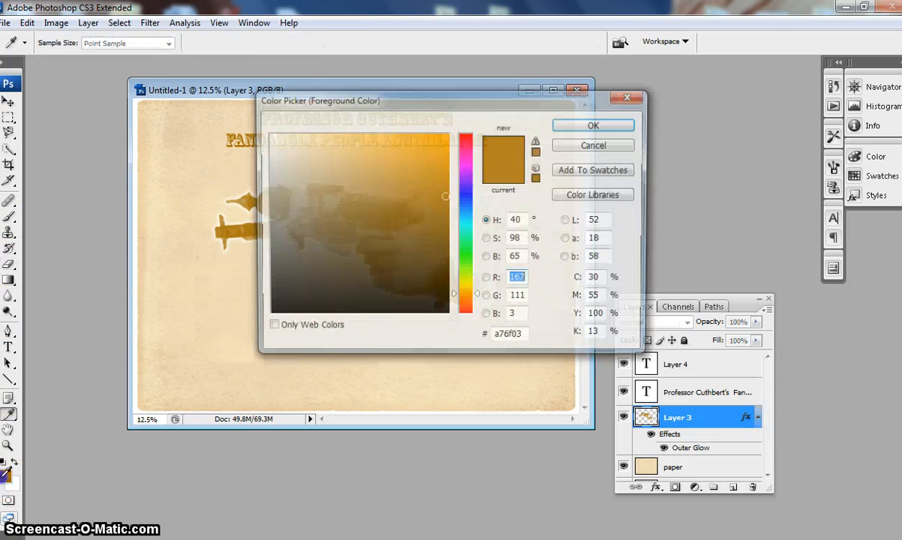
click(444, 195)
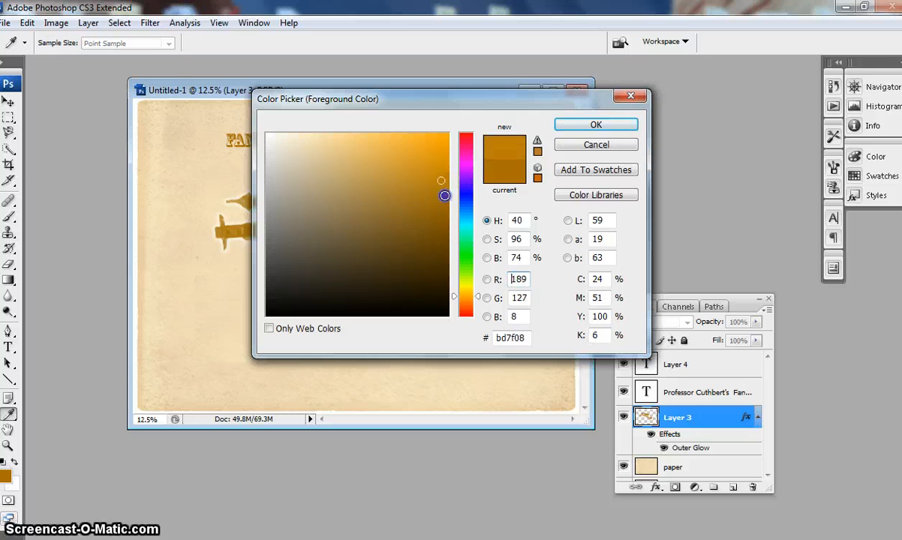
drag(445, 195, 444, 217)
click(559, 124)
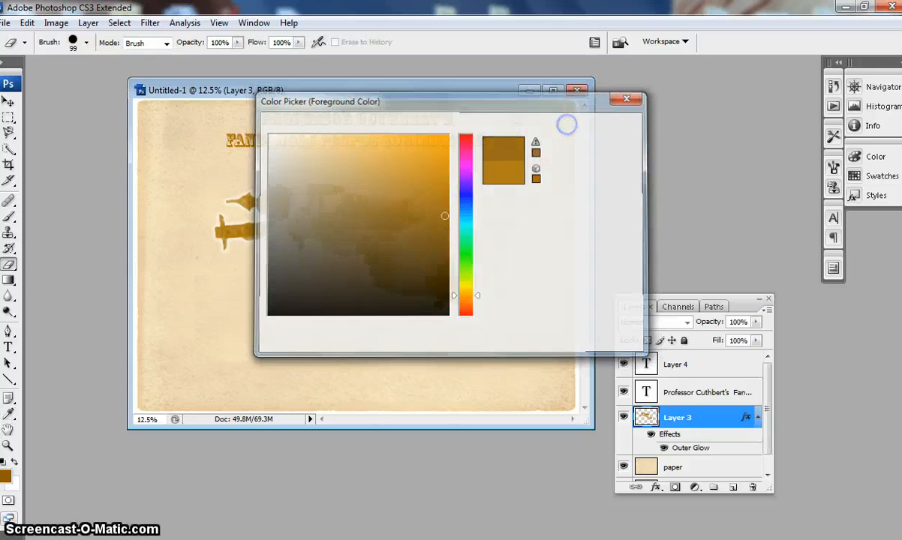
Step: Switch to the Word document, cut the paragraph beginning "Ever been in an argument at a dinner party", and return to Photoshop
click(9, 347)
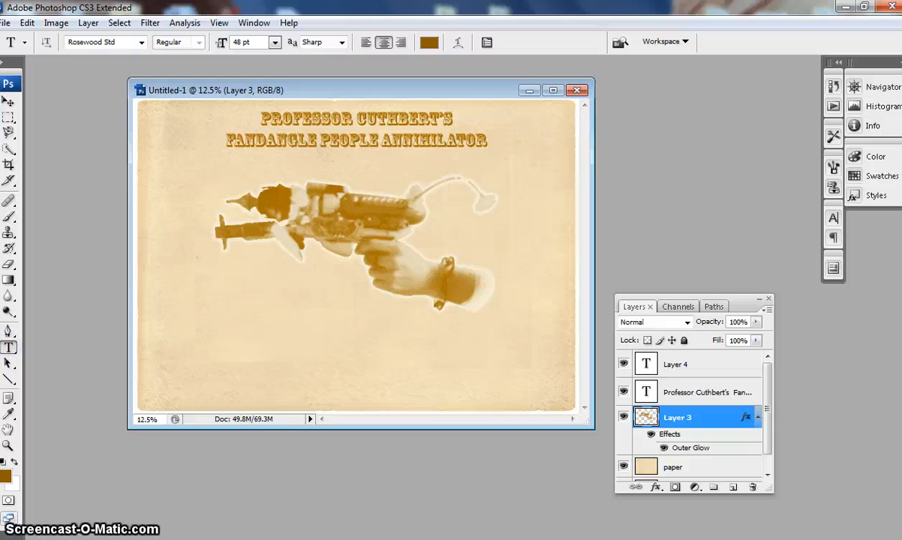
click(306, 488)
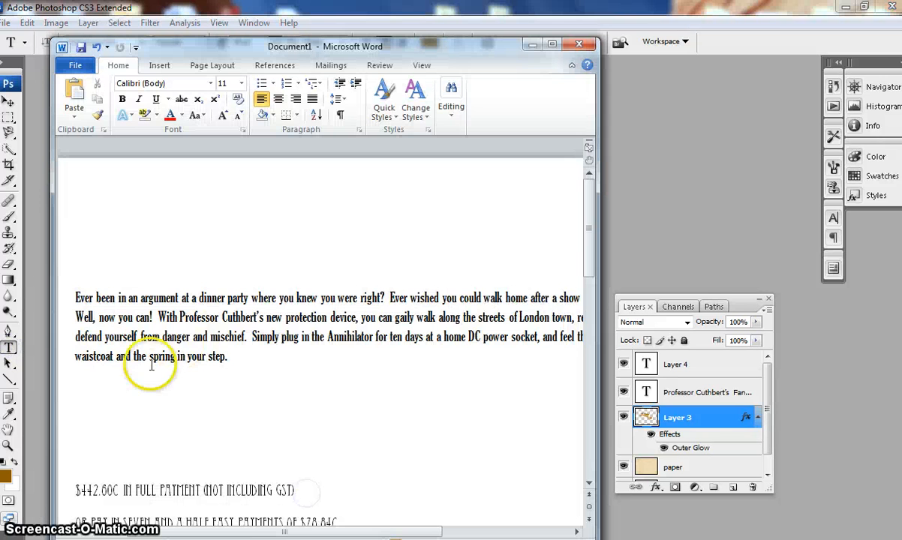
drag(75, 297, 223, 354)
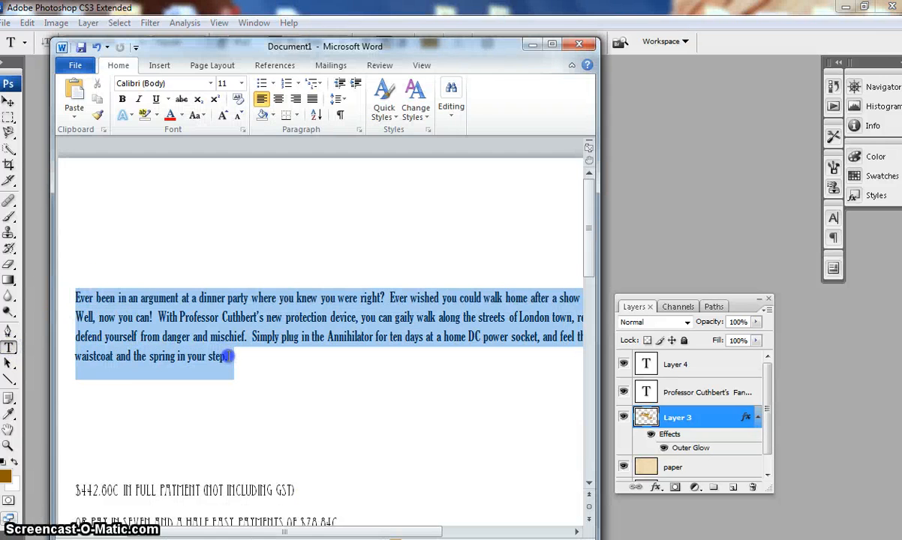
key(Delete)
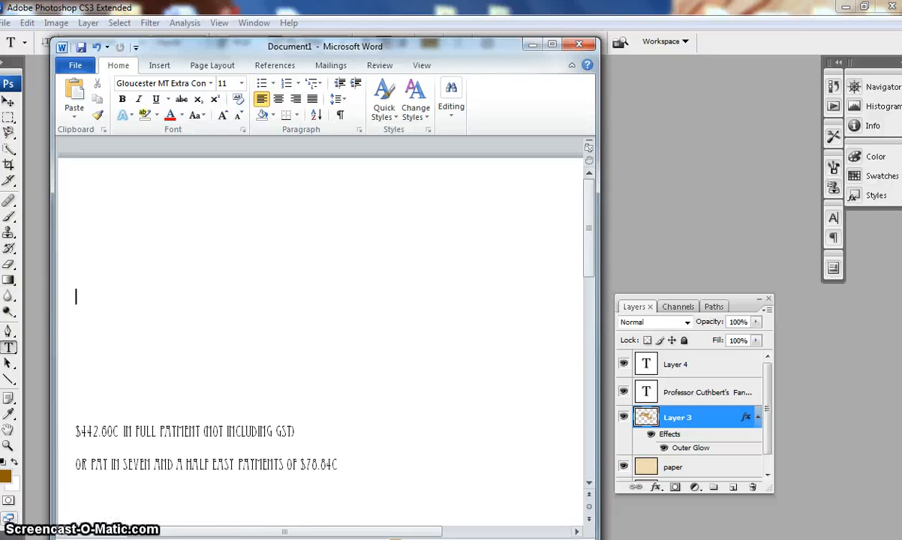
key(alt+Tab)
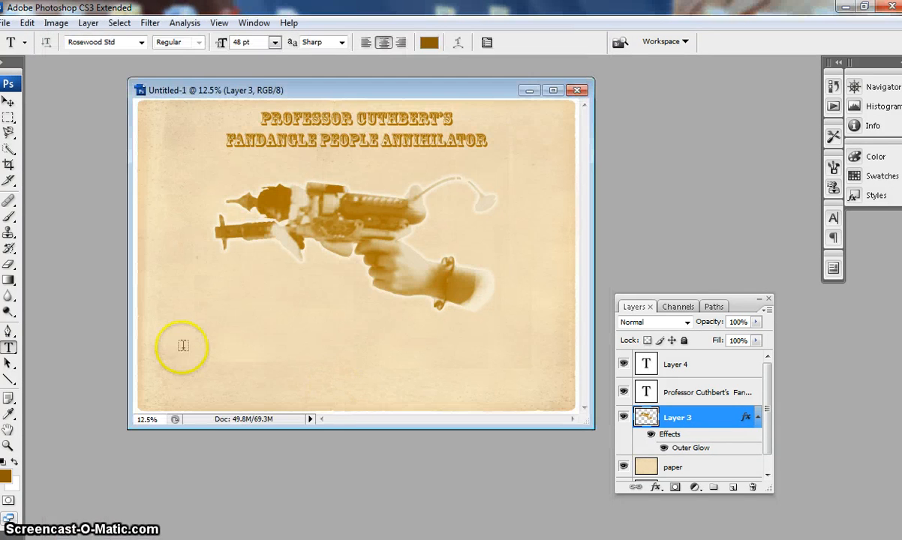
Step: Paste the paragraph into a text box below the gun barrel at 18 pt and nudge it slightly up
drag(300, 328, 355, 358)
key(ctrl+v)
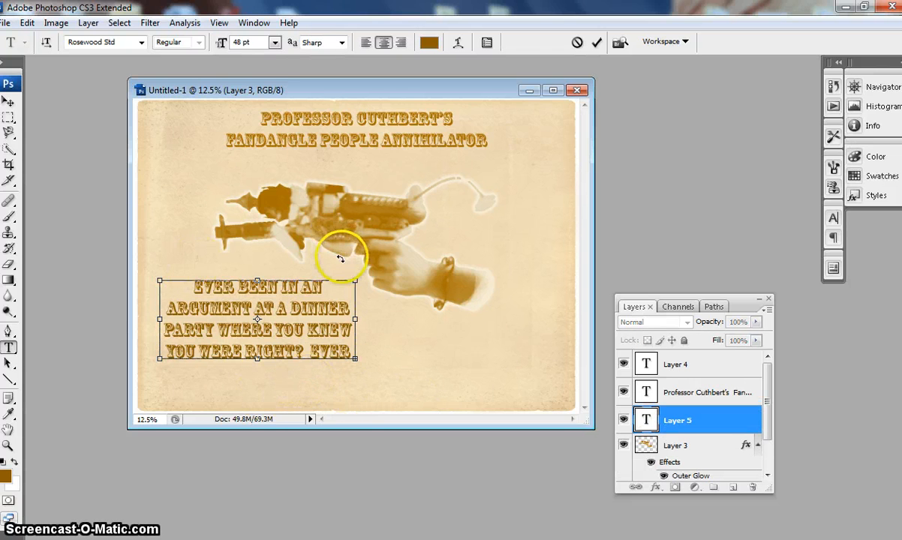
key(ctrl+a)
click(274, 42)
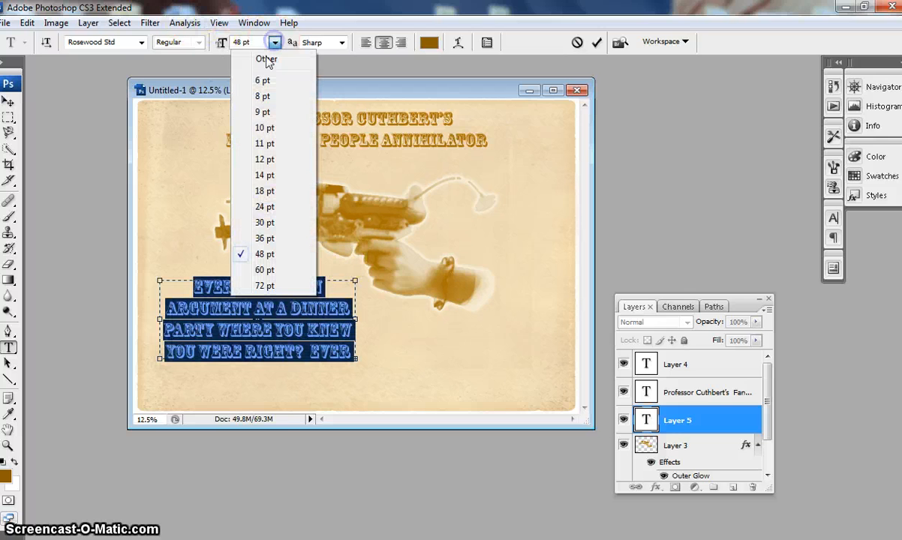
click(264, 191)
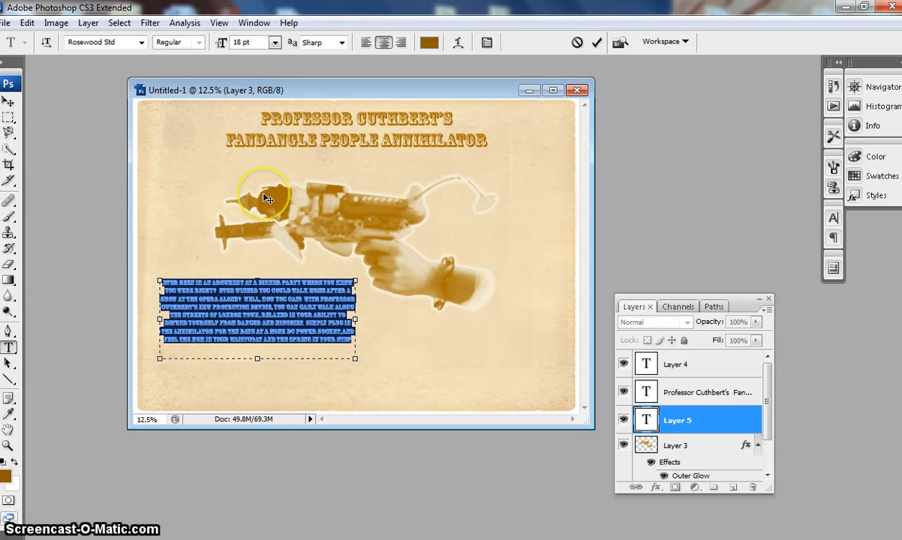
click(8, 101)
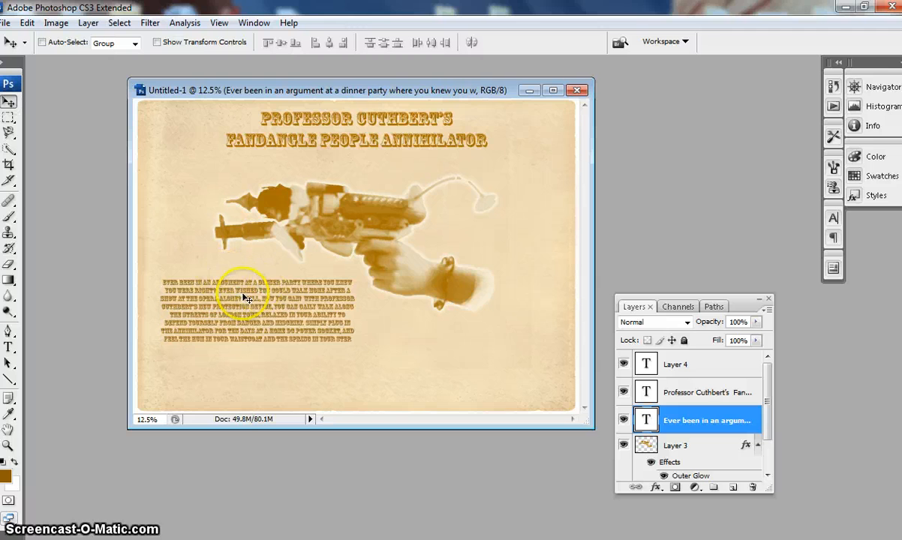
drag(239, 287, 238, 292)
Step: Change the whole description paragraph to Garamond at 24 pt
click(8, 347)
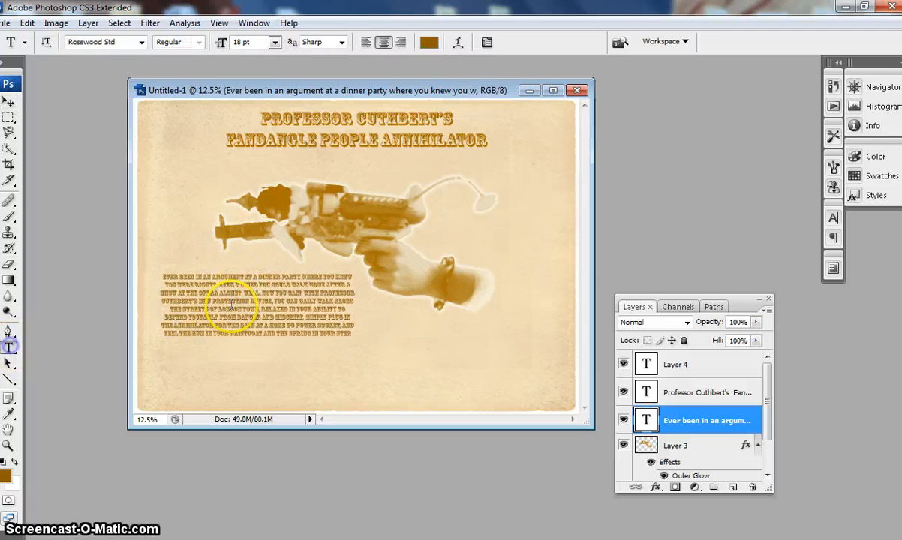
click(328, 342)
key(ctrl+a)
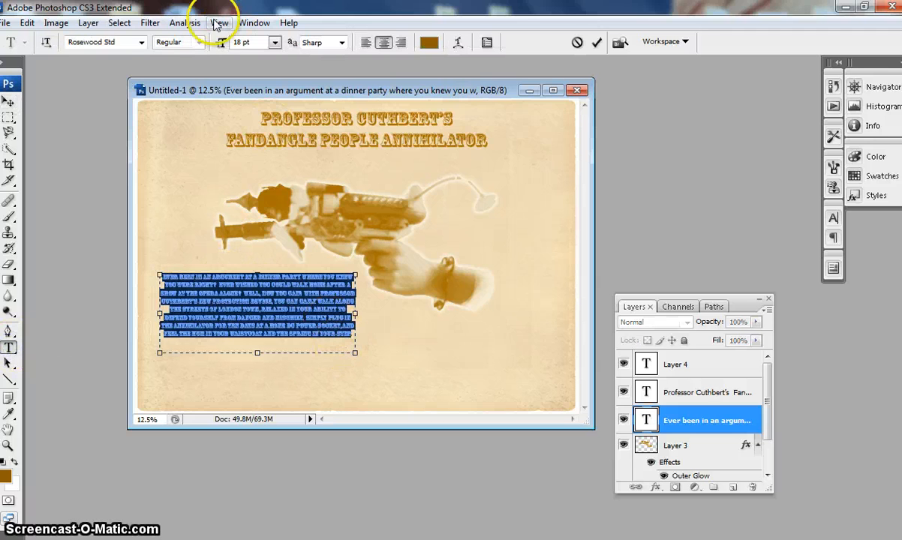
click(141, 42)
drag(286, 373, 285, 225)
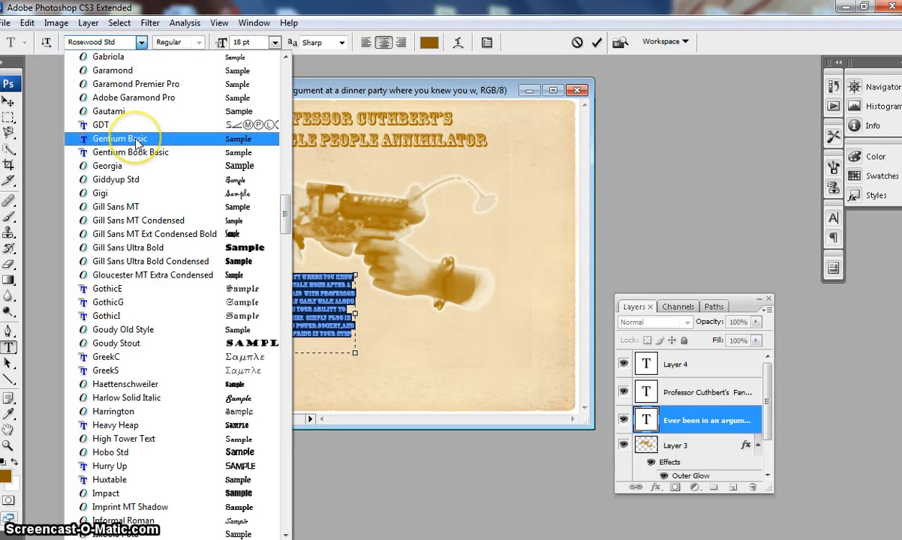
click(116, 71)
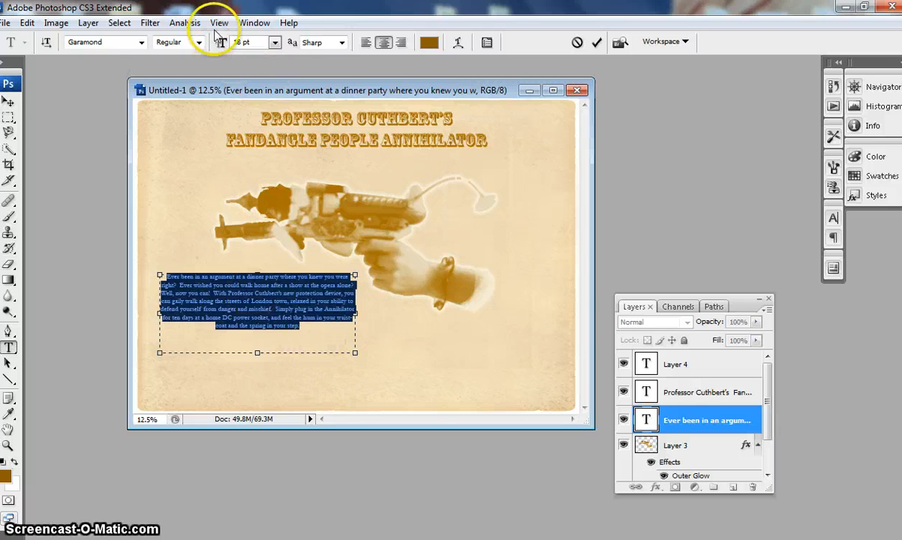
click(276, 42)
click(272, 209)
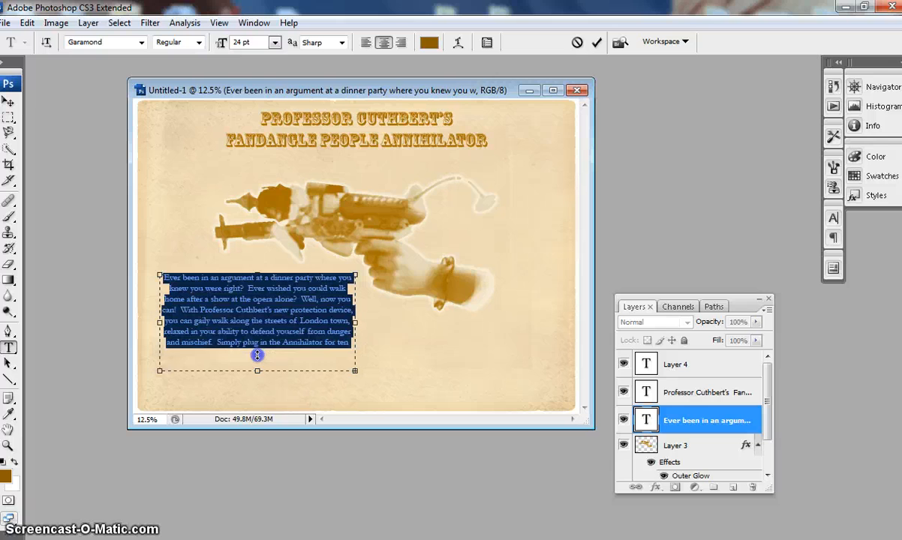
Step: Extend the description's text box downward to fit the whole paragraph and nudge it slightly towards the page centre
drag(257, 352, 258, 382)
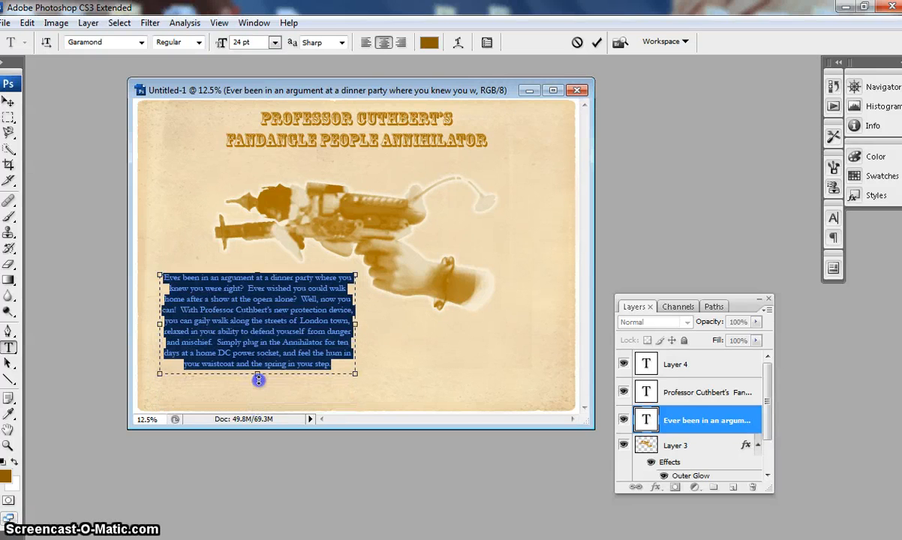
click(9, 100)
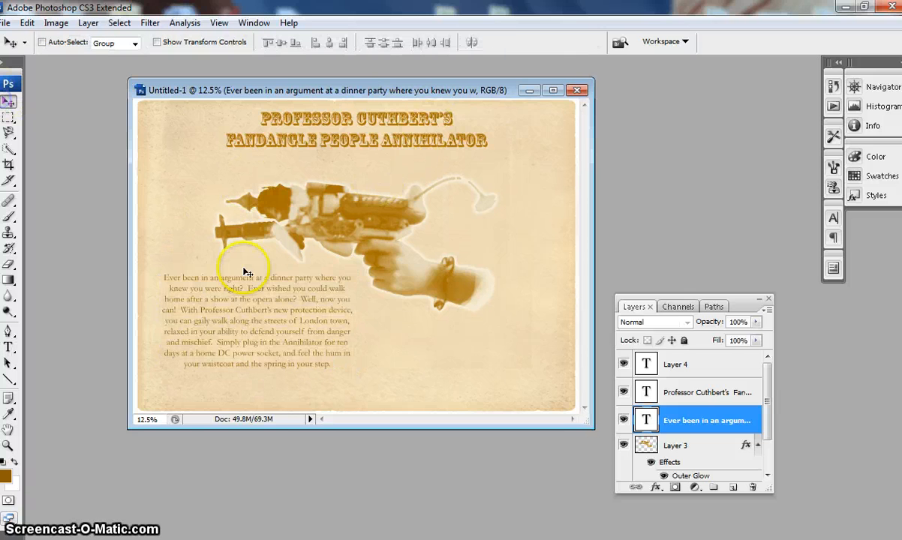
drag(248, 283, 252, 284)
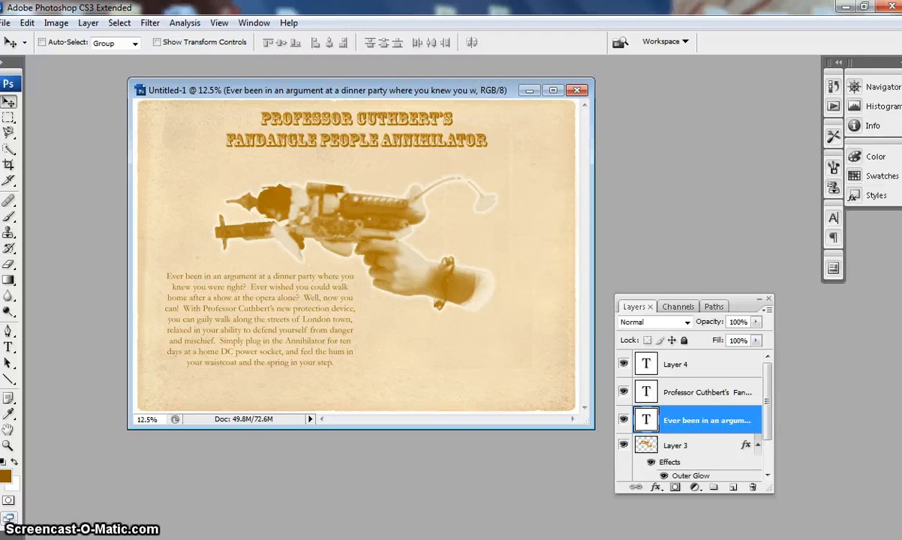
Step: Switch to Word, cut the line "Don't trust imitations! Buy original! Purchase today!", and return to Photoshop
click(295, 506)
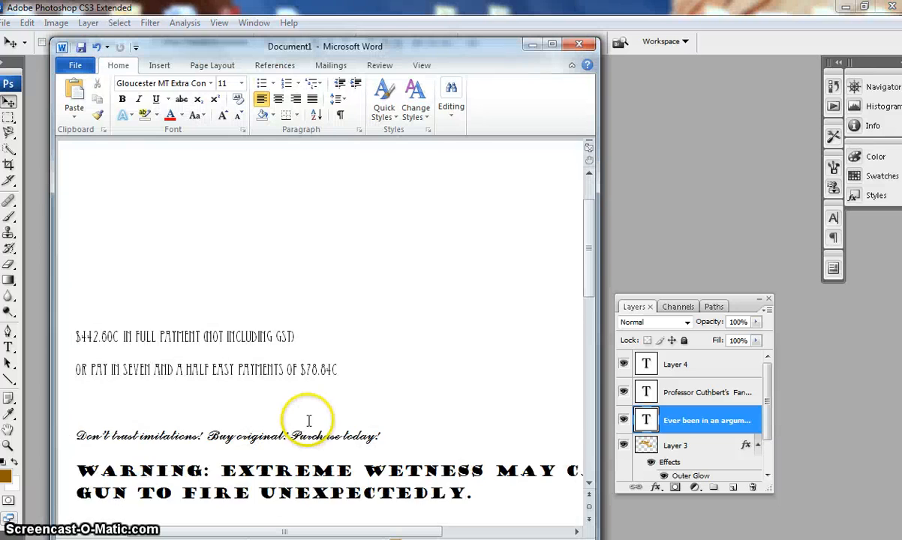
scroll(308, 421, down, 2)
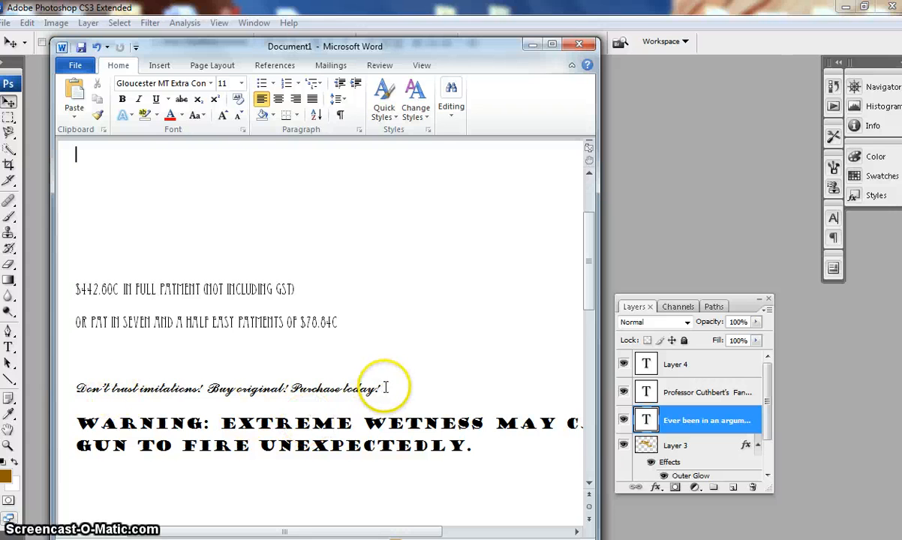
drag(385, 387, 78, 387)
key(ctrl+c)
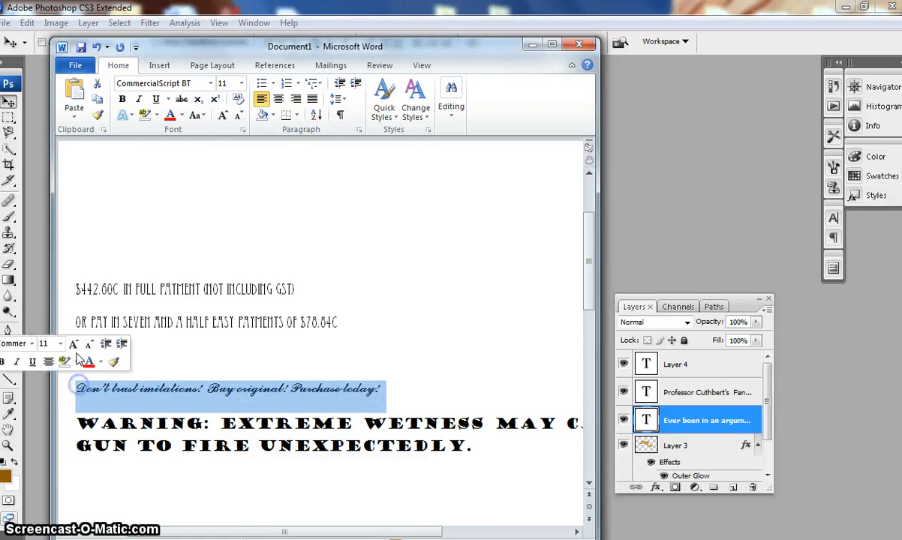
key(Delete)
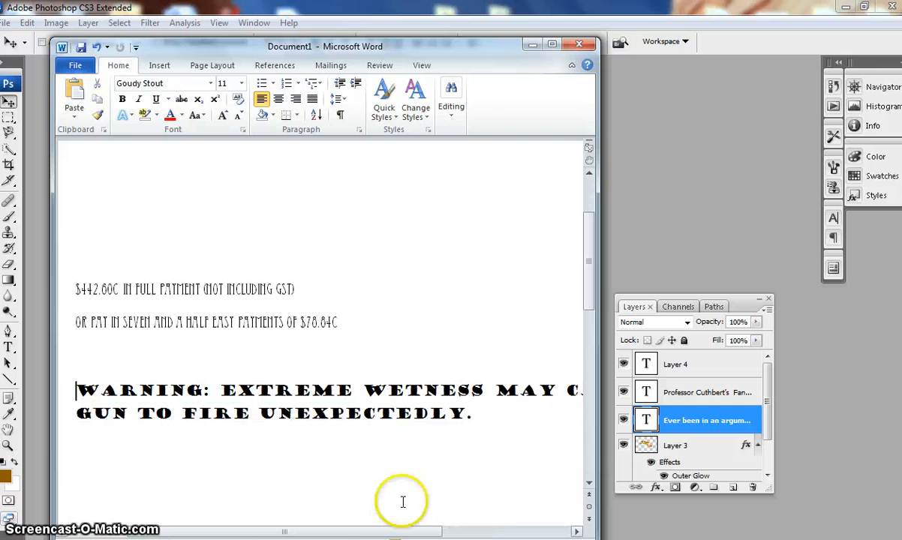
click(395, 539)
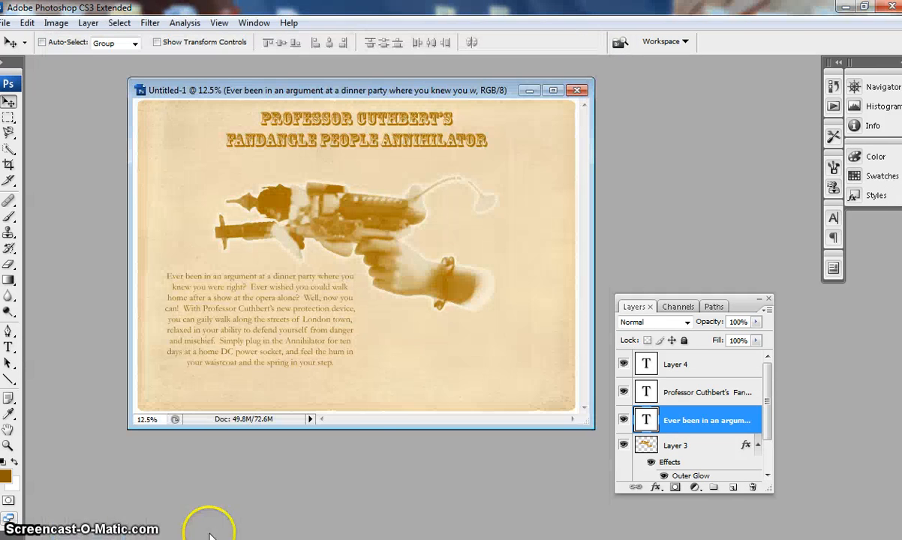
Step: Paste the tagline as a new text layer near the page's lower edge and move it beneath the description paragraph
click(8, 347)
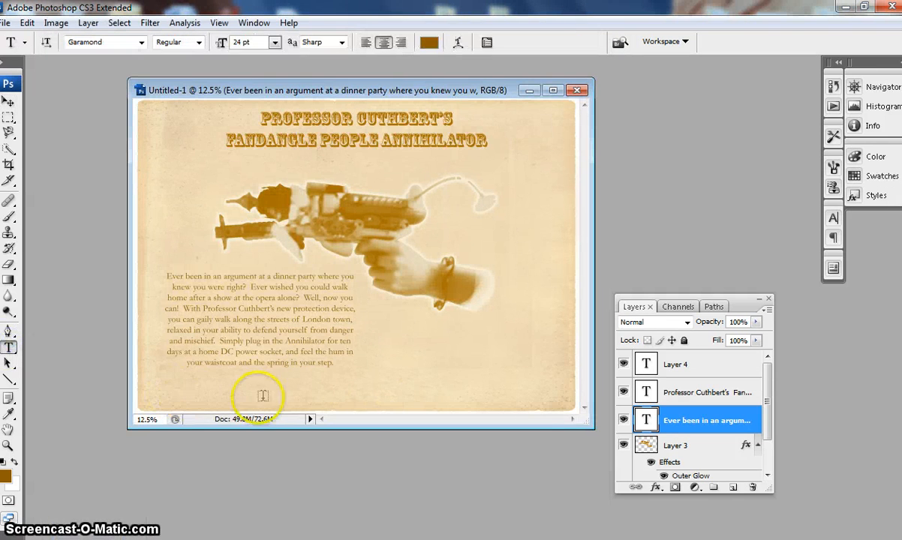
click(212, 396)
key(ctrl+v)
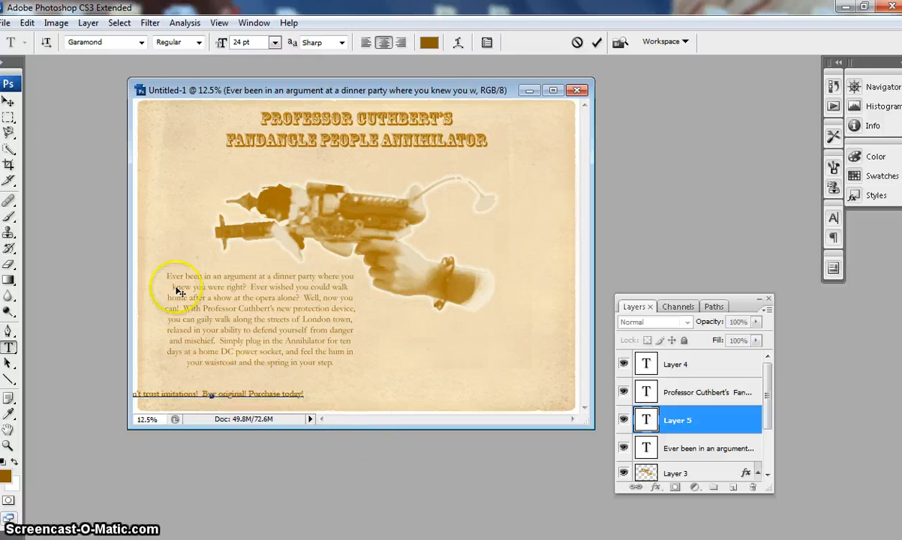
click(13, 109)
drag(271, 397, 298, 398)
Step: Recolour the whole "Don't trust imitations!" tagline to dark brown #705114
click(8, 347)
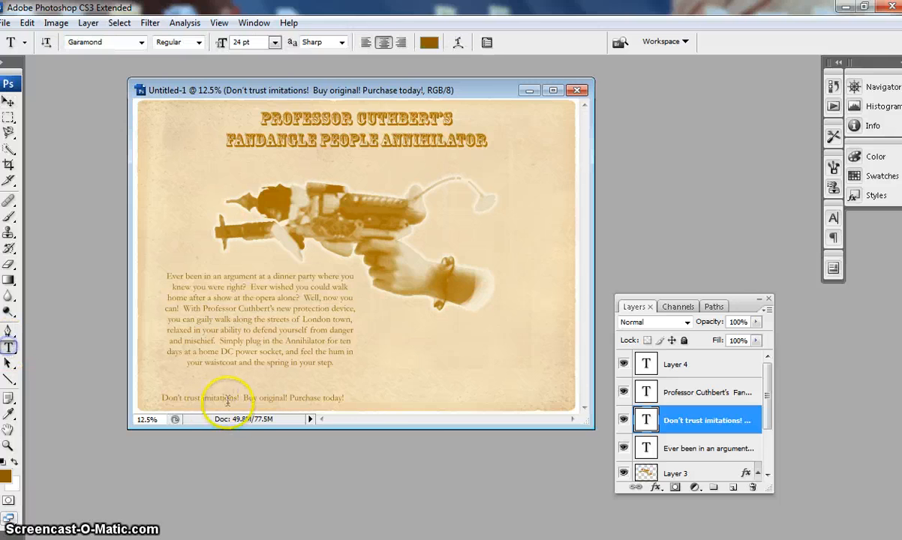
click(225, 396)
key(ctrl+a)
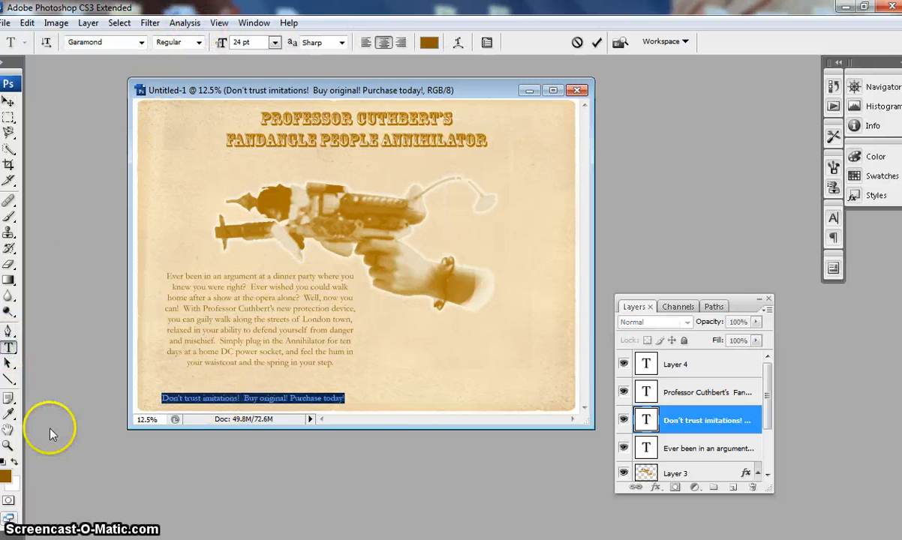
click(6, 475)
click(418, 209)
click(417, 237)
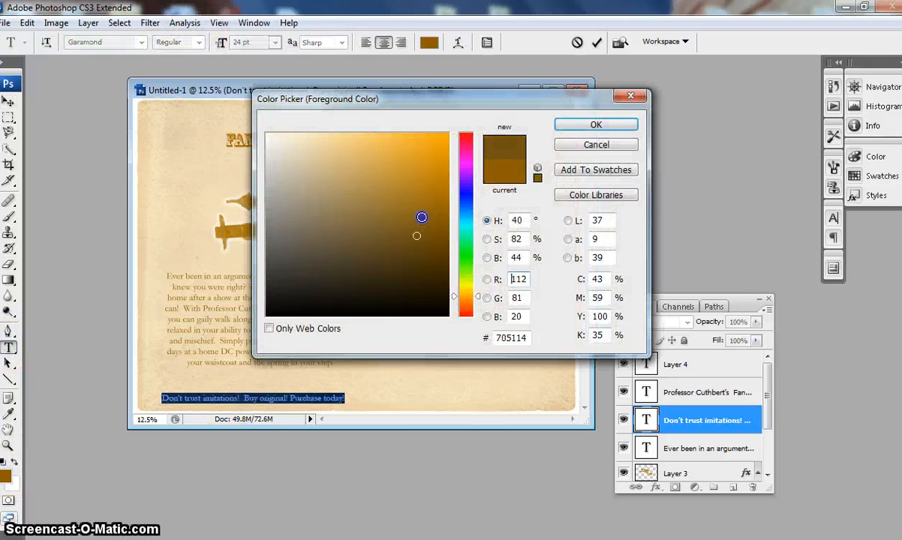
click(574, 126)
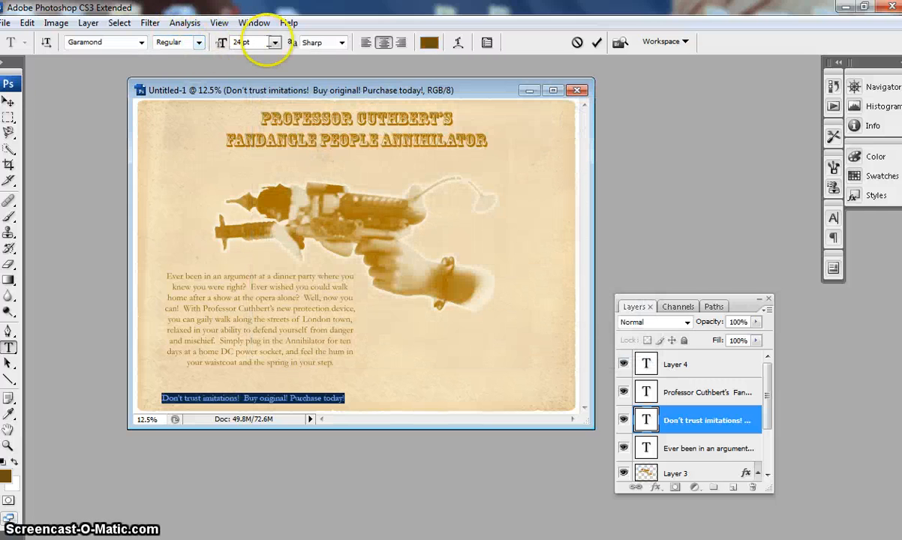
Step: Set the "Don't trust imitations!" tagline to CommercialScript BT at 36 pt
click(141, 42)
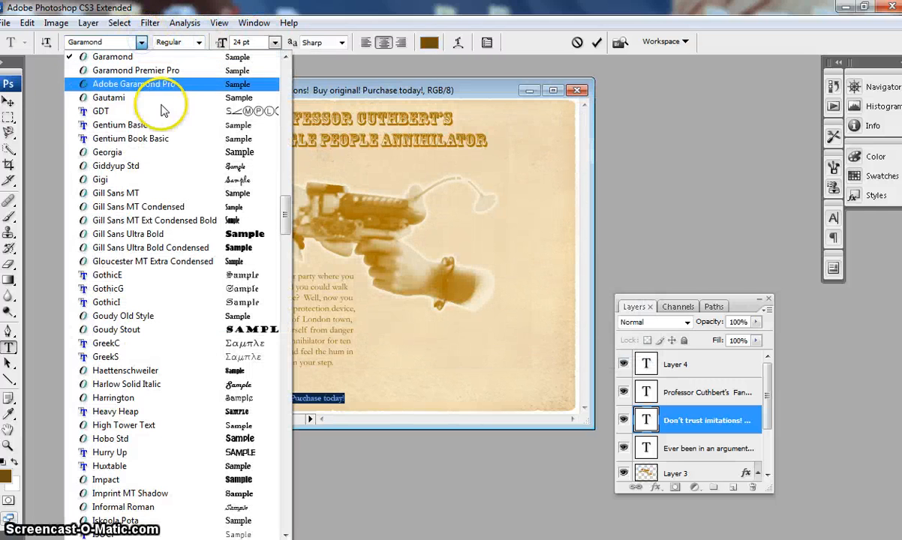
drag(286, 210, 288, 150)
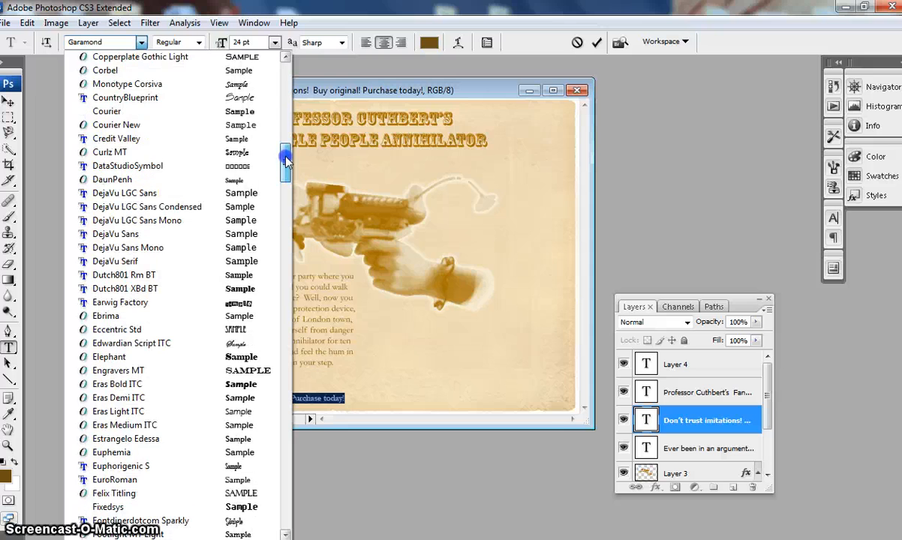
scroll(154, 154, up, 4)
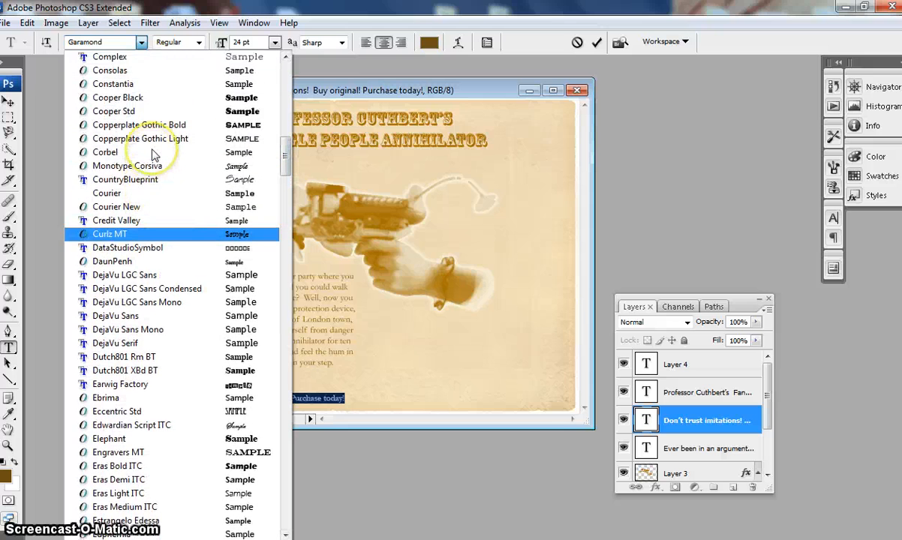
click(128, 125)
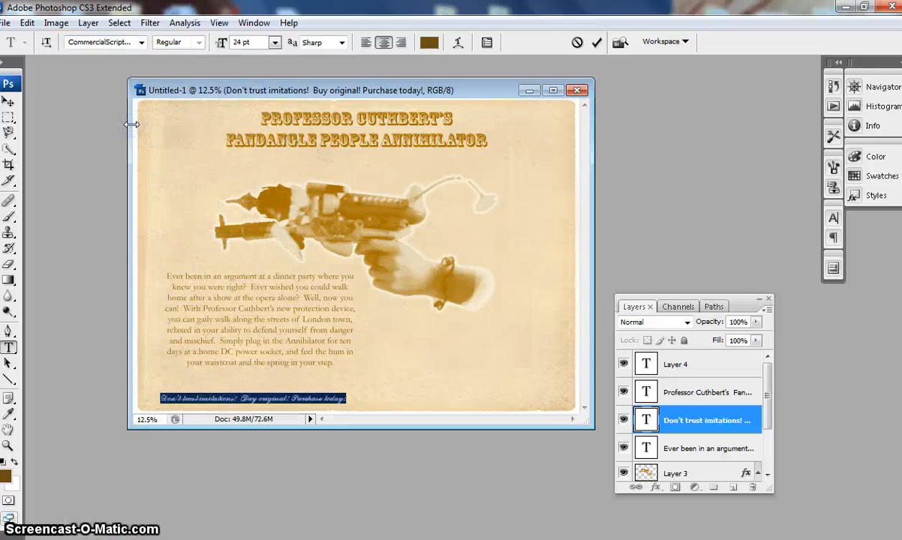
click(274, 43)
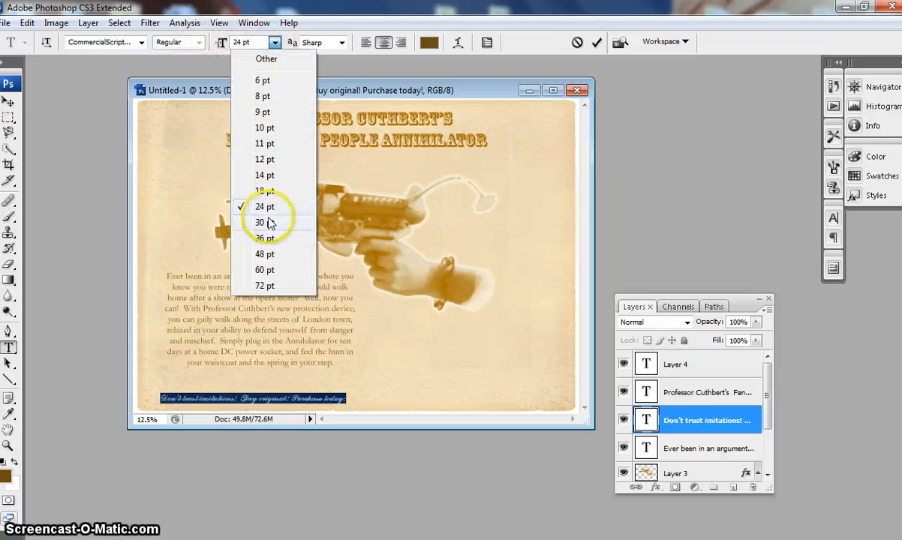
click(263, 238)
Step: Move the enlarged tagline towards the page's centre so that the whole line fits near the lower edge
click(9, 102)
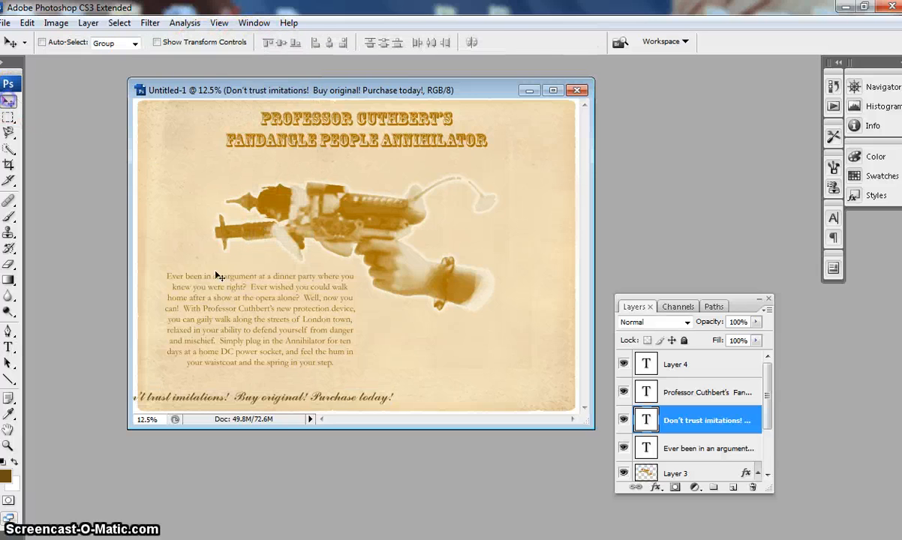
drag(255, 392, 345, 405)
drag(369, 396, 361, 401)
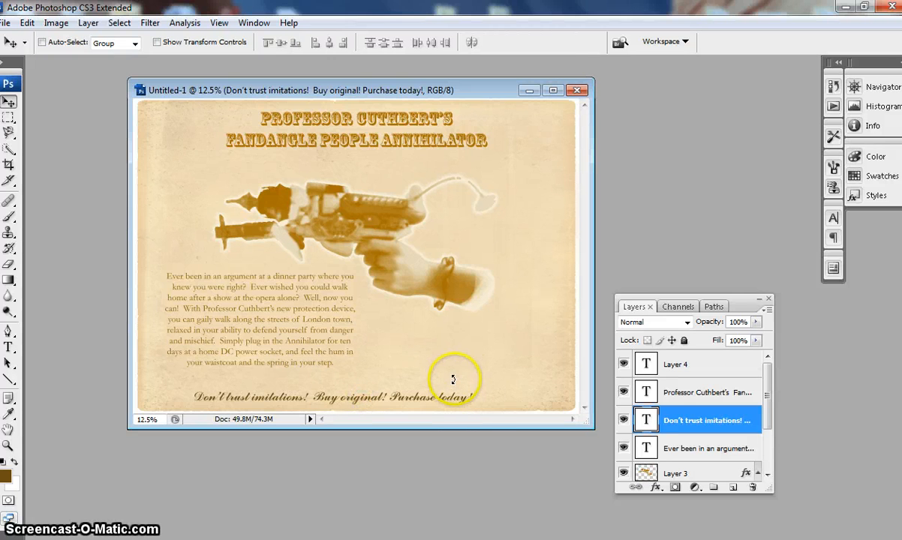
Step: Scale the tagline proportionally to 140%, centre it across the page and nudge it slightly to the right
key(ctrl+t)
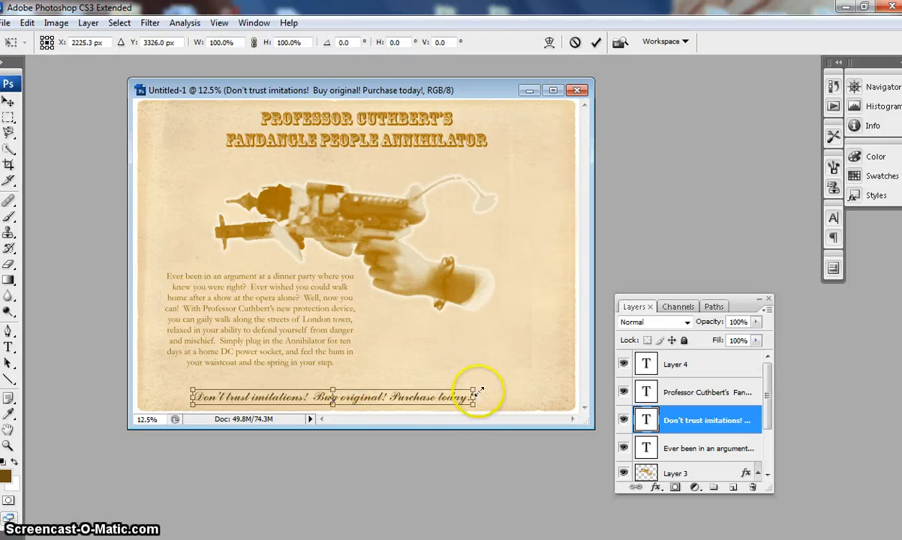
drag(474, 389, 542, 358)
drag(189, 386, 185, 384)
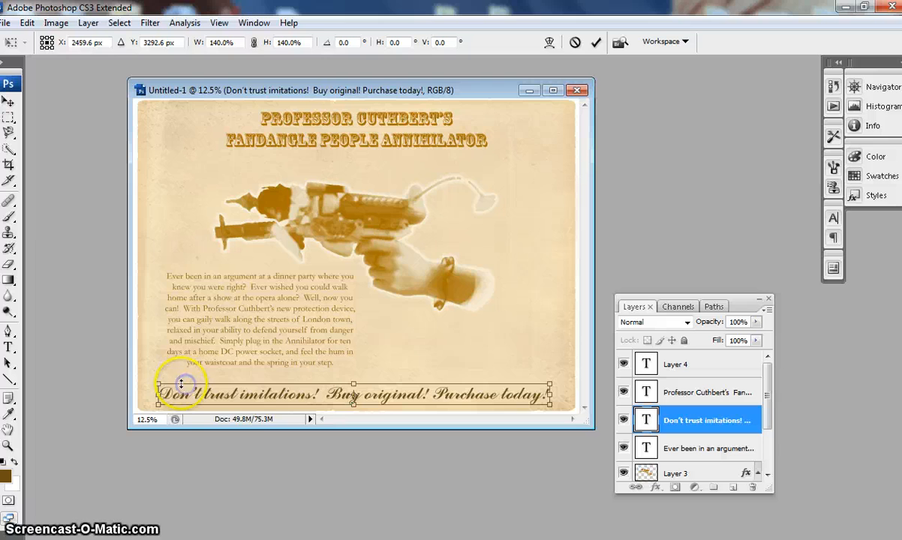
double_click(194, 393)
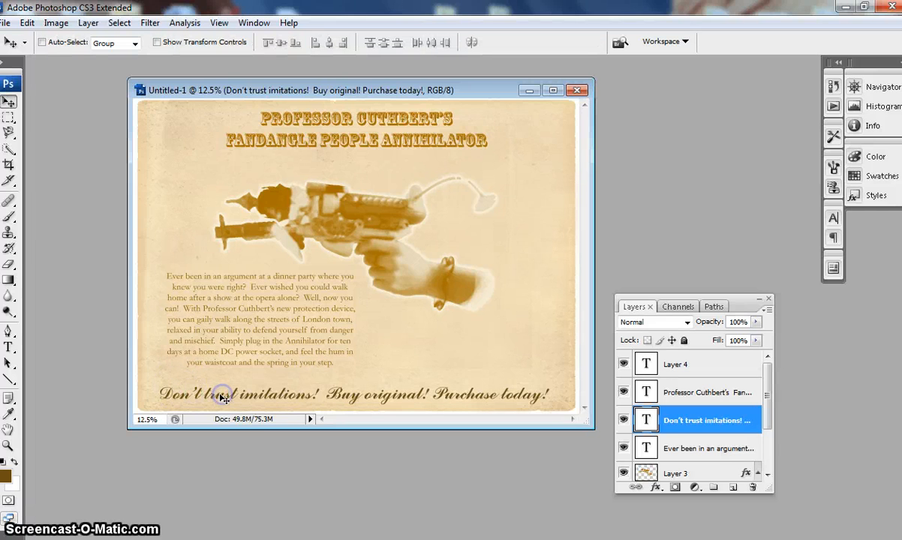
key(shift+Right)
key(shift+Right)
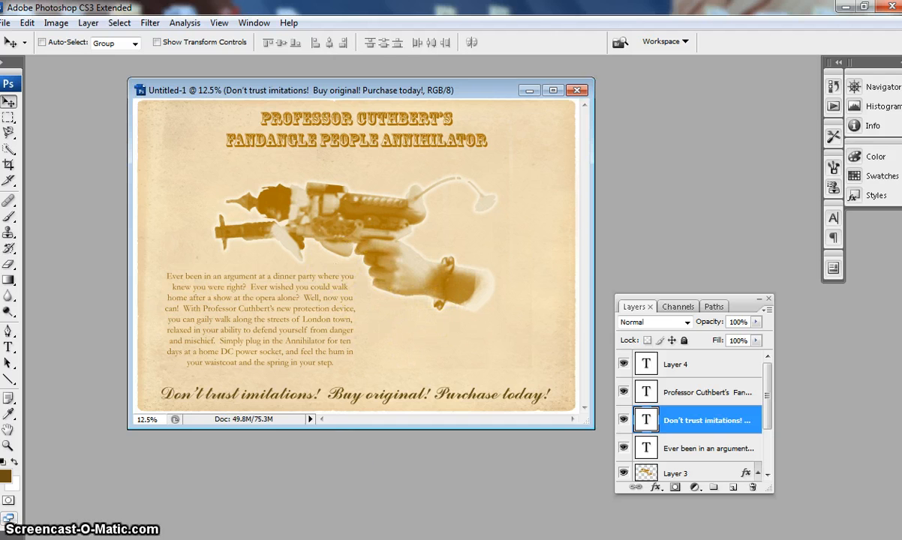
Step: Switch to Word, cut the line "$442.60c in full payment (not including GST)", and return to Photoshop
mouse_move(366, 511)
click(280, 445)
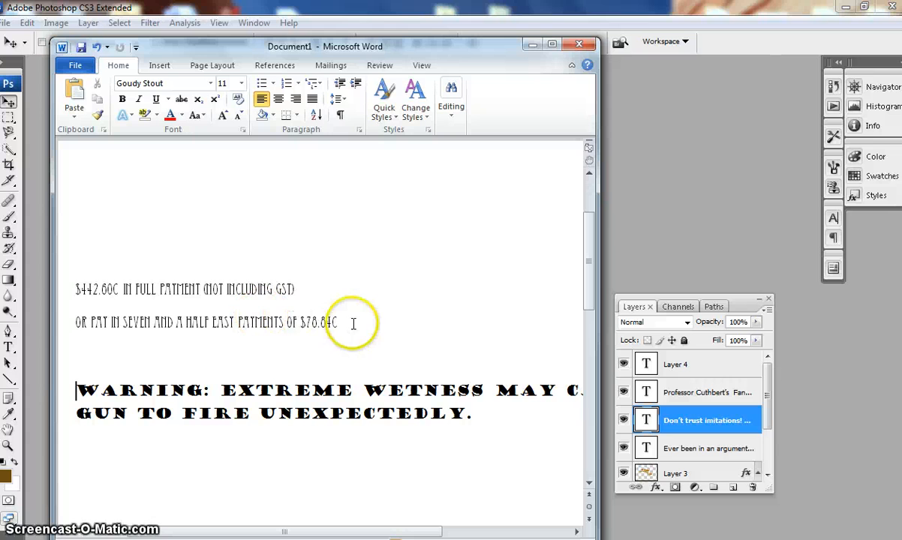
drag(353, 323, 135, 289)
click(348, 293)
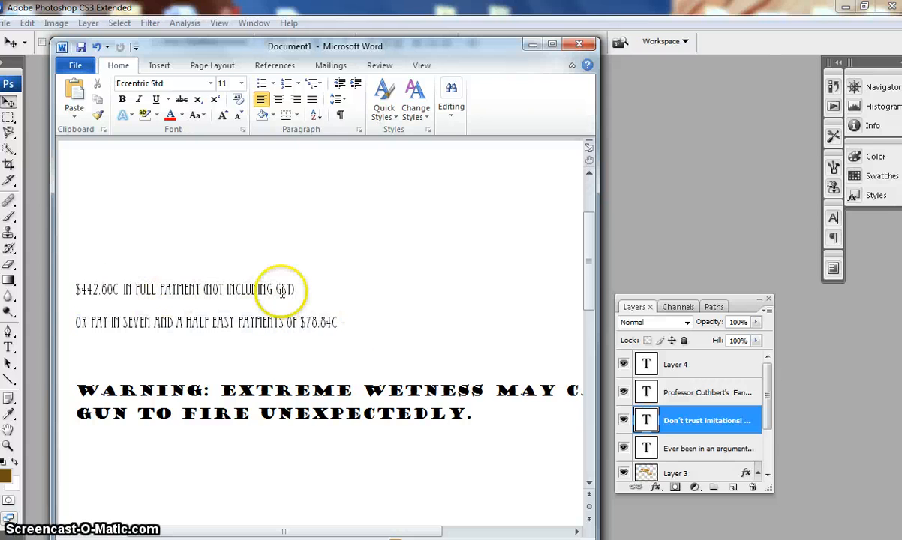
drag(334, 296, 60, 280)
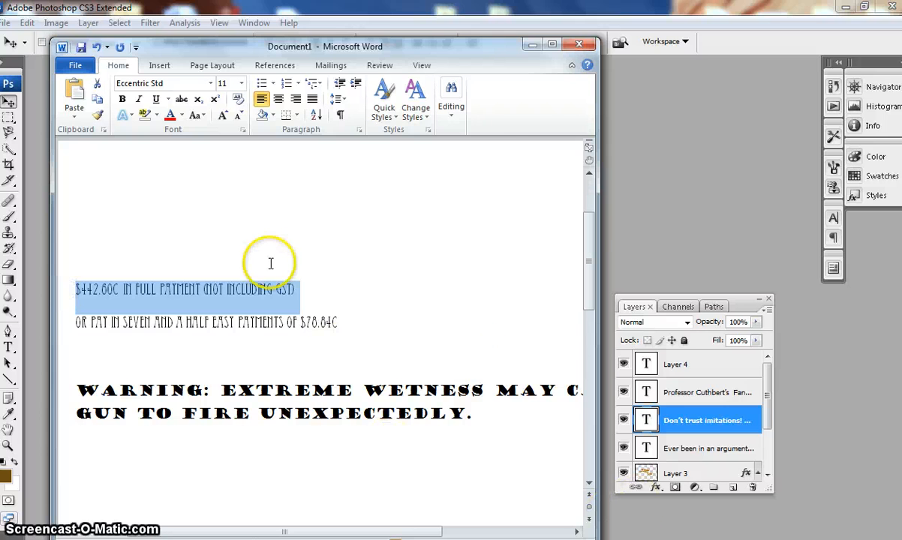
key(Delete)
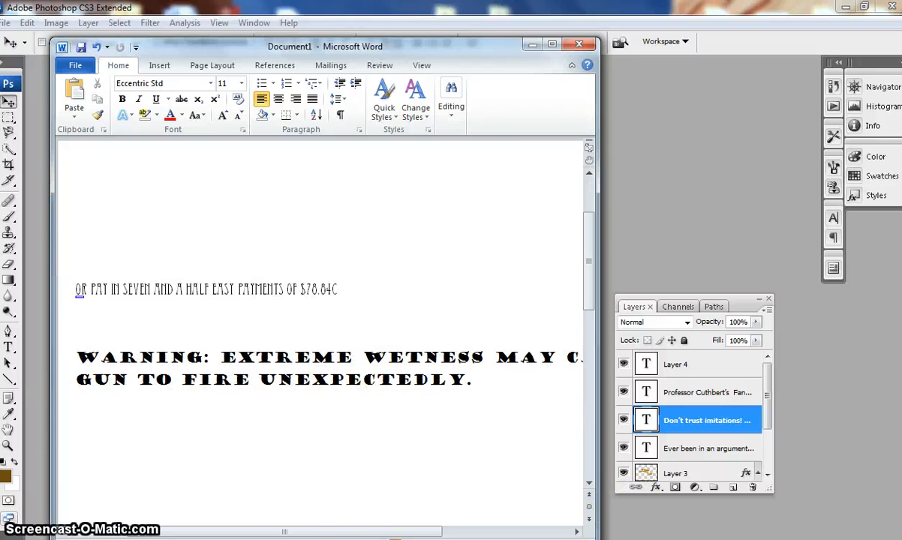
click(396, 539)
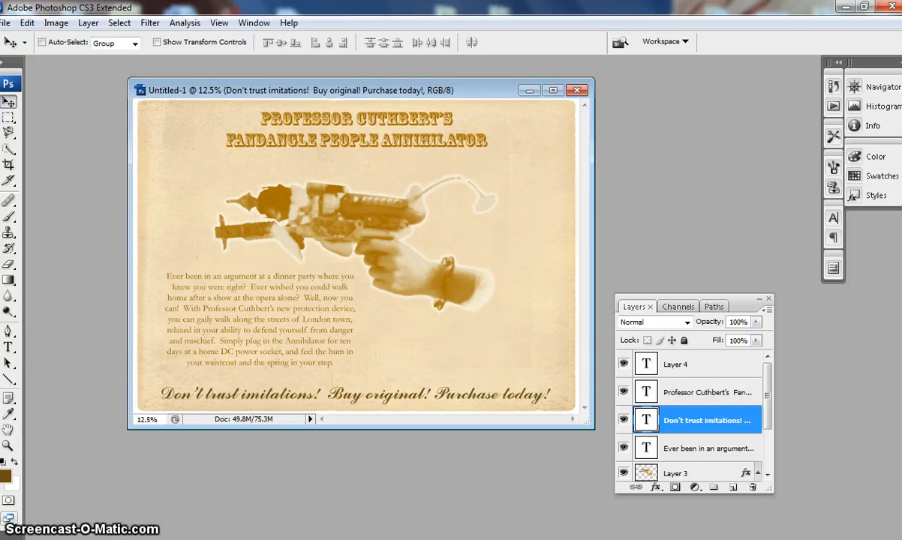
Step: Draw a paragraph text box below the hand, beside the description, and paste "$442.60c in full payment (not including GST)" into it
click(9, 348)
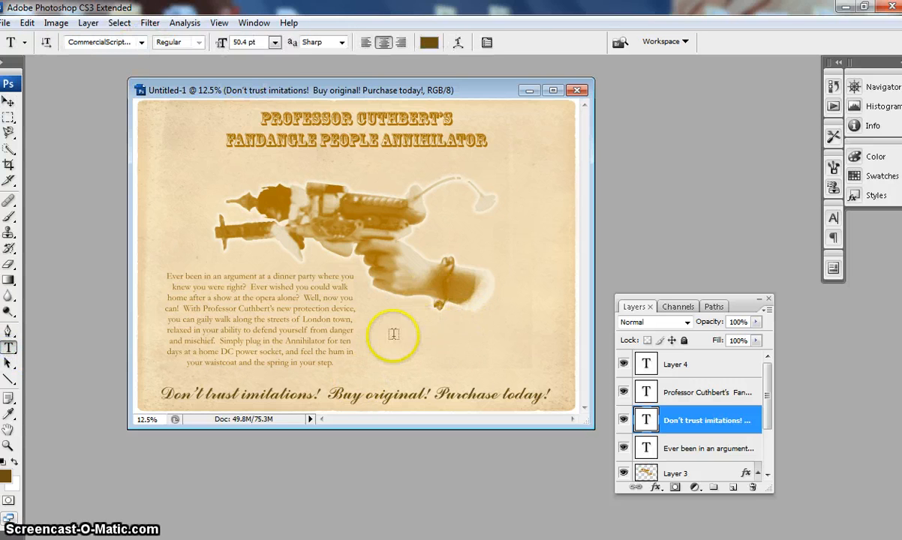
drag(526, 369, 551, 365)
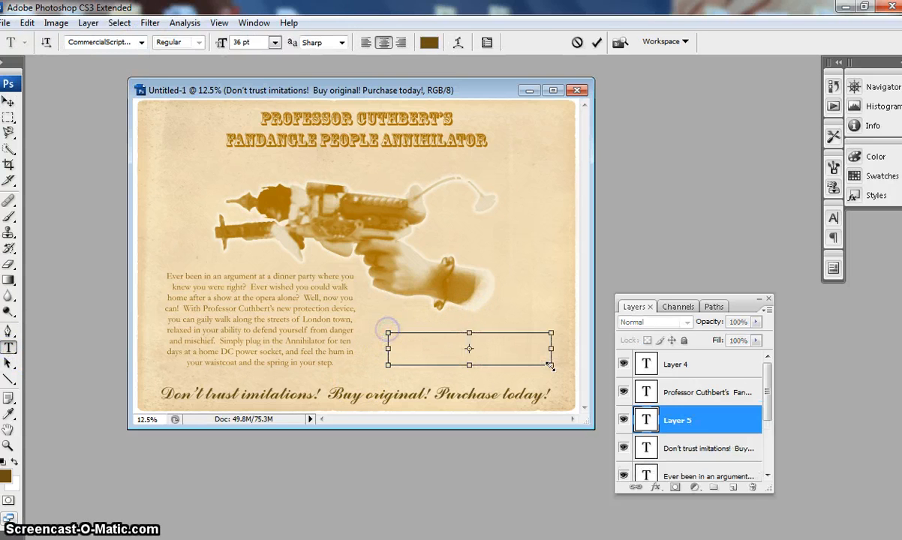
text($442.60c in full payment (not including GST))
Step: Change the font of the whole price text to Eccentric Std
key(ctrl+a)
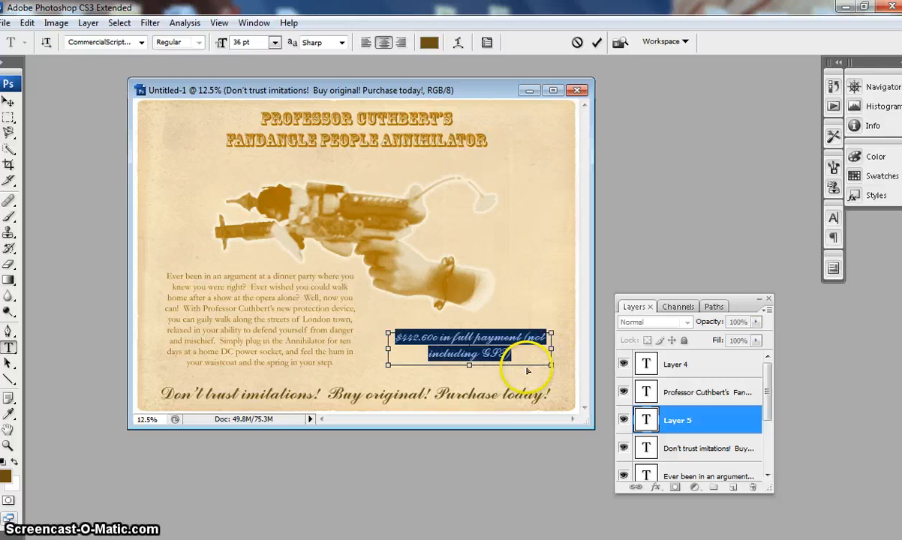
click(142, 42)
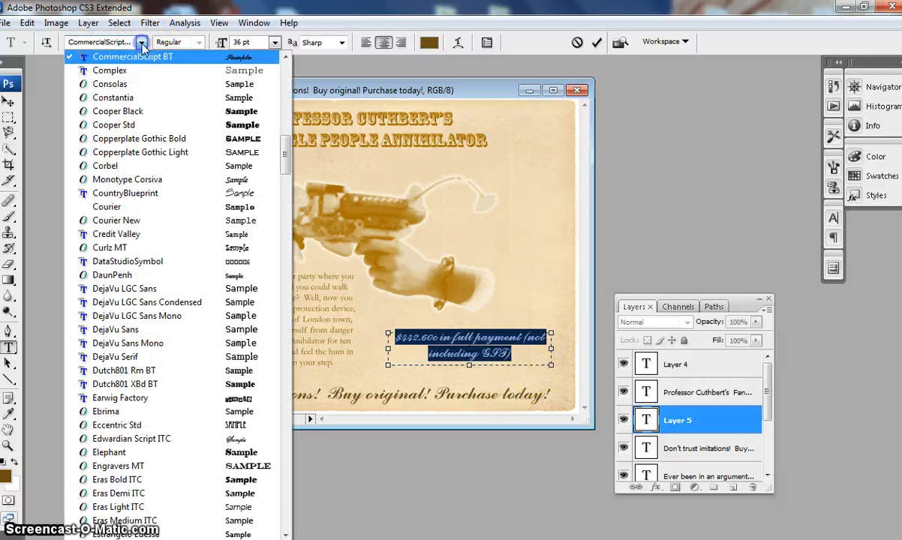
scroll(285, 161, down, 1)
scroll(226, 188, down, 5)
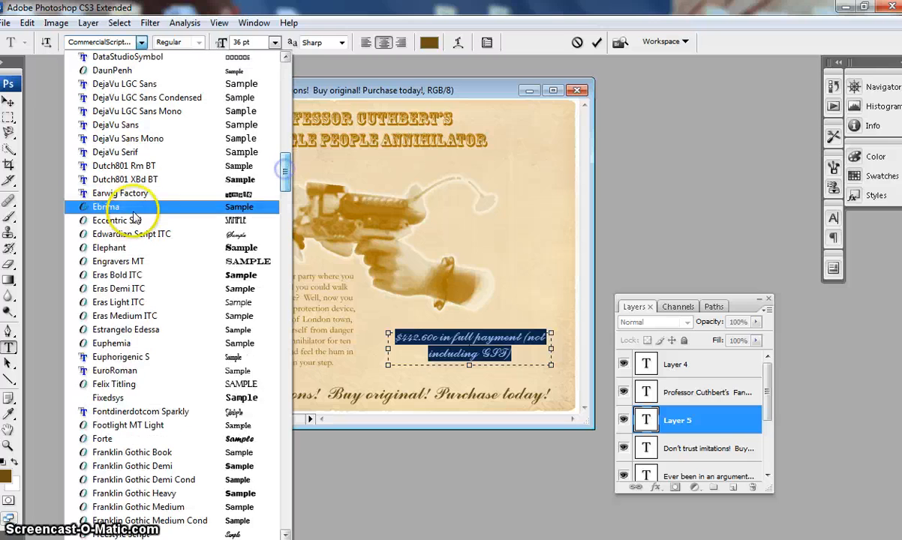
click(113, 209)
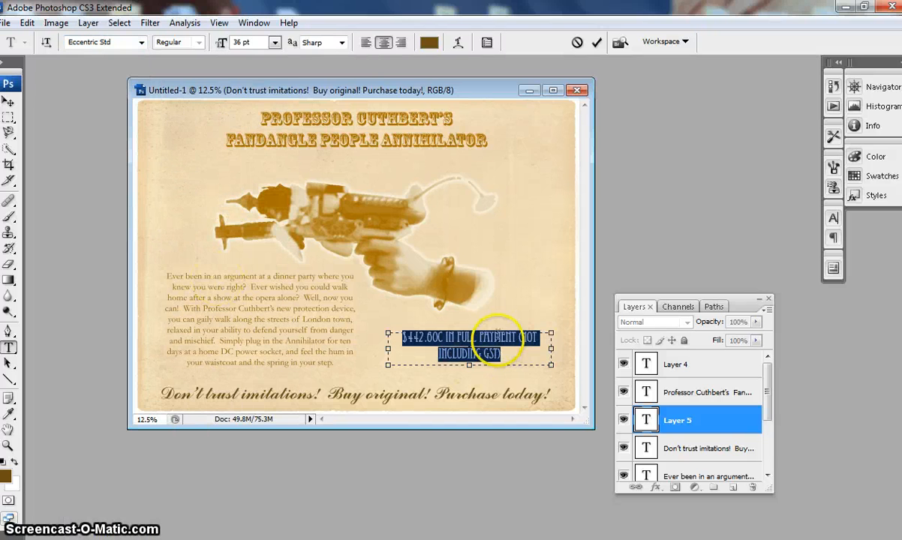
Step: Widen the price text box on both sides and extend it slightly downward
click(473, 336)
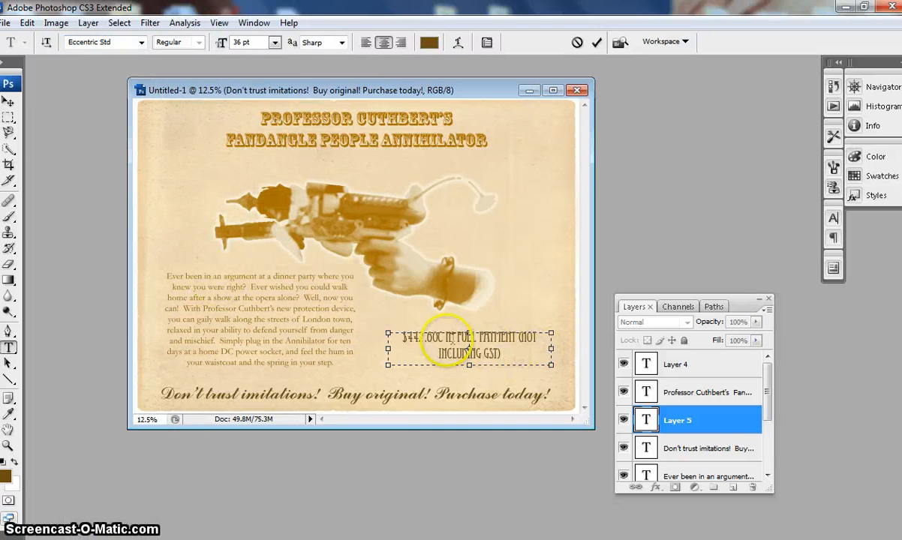
click(388, 347)
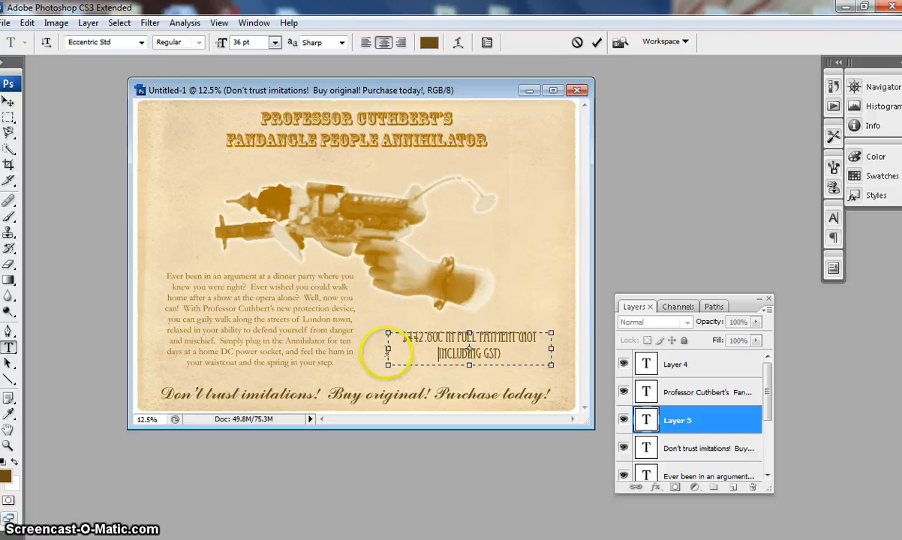
drag(373, 373, 367, 373)
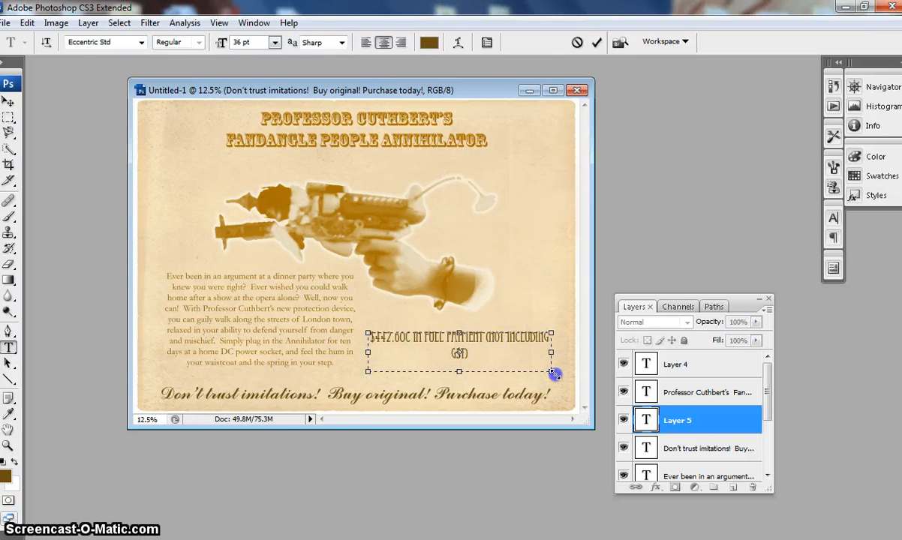
drag(554, 374, 565, 373)
Step: Enlarge only "$442.60c" in the price text to 60 pt
click(395, 338)
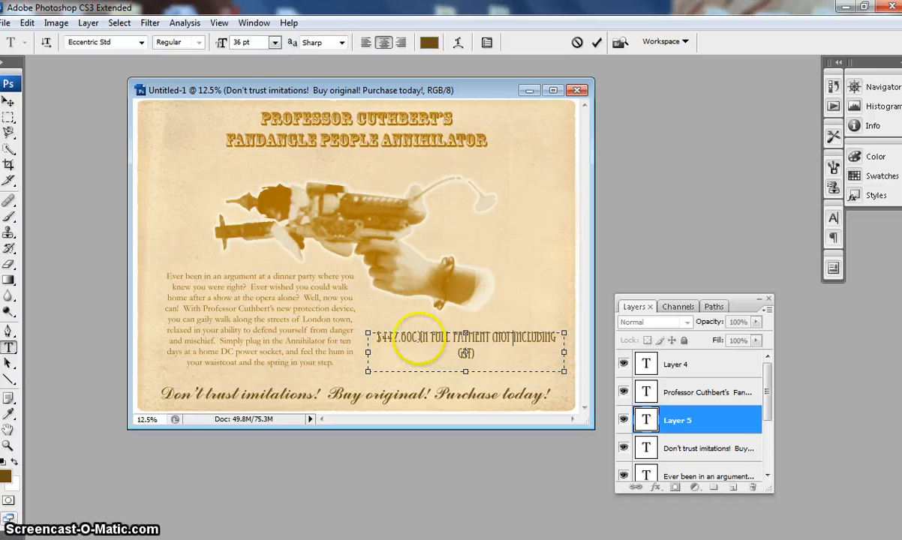
drag(418, 337, 359, 338)
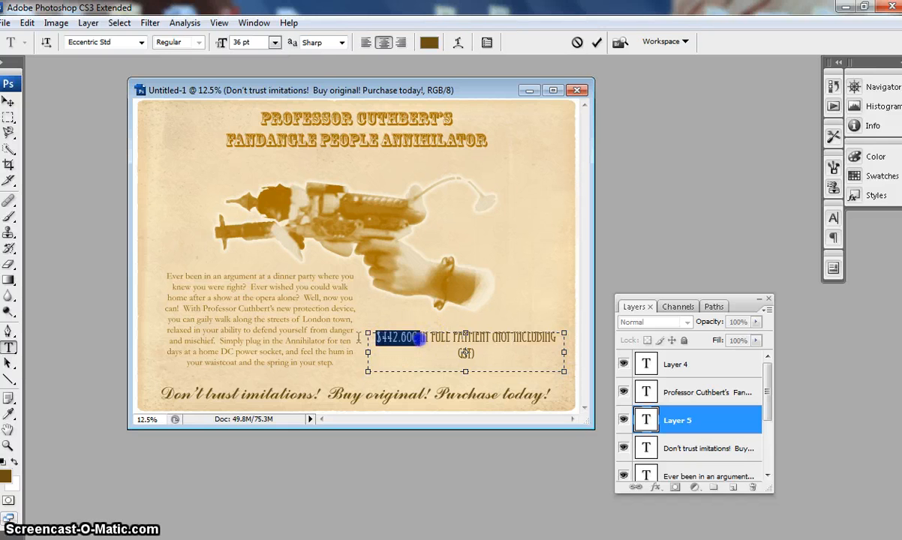
click(275, 42)
click(266, 270)
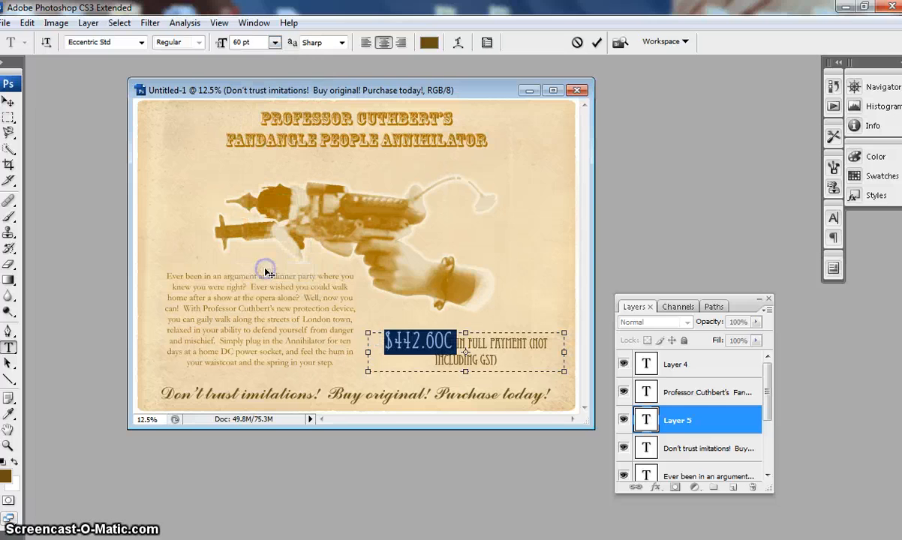
Step: Insert a line break after "$442.60c" and move the price block slightly upward
click(458, 348)
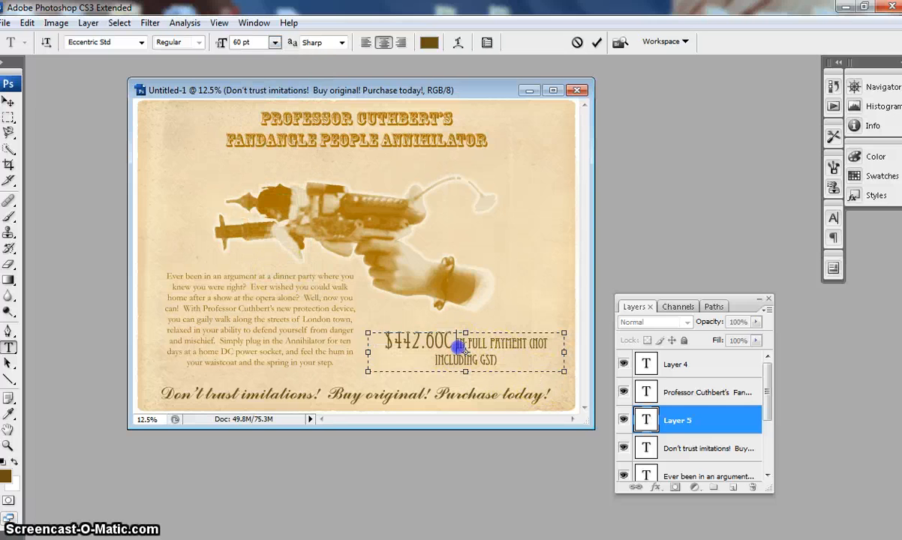
key(Return)
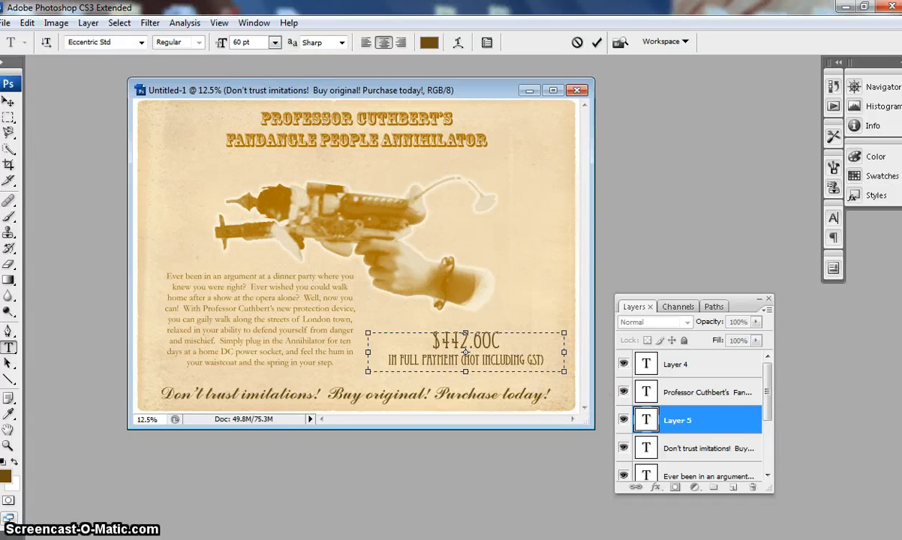
click(9, 102)
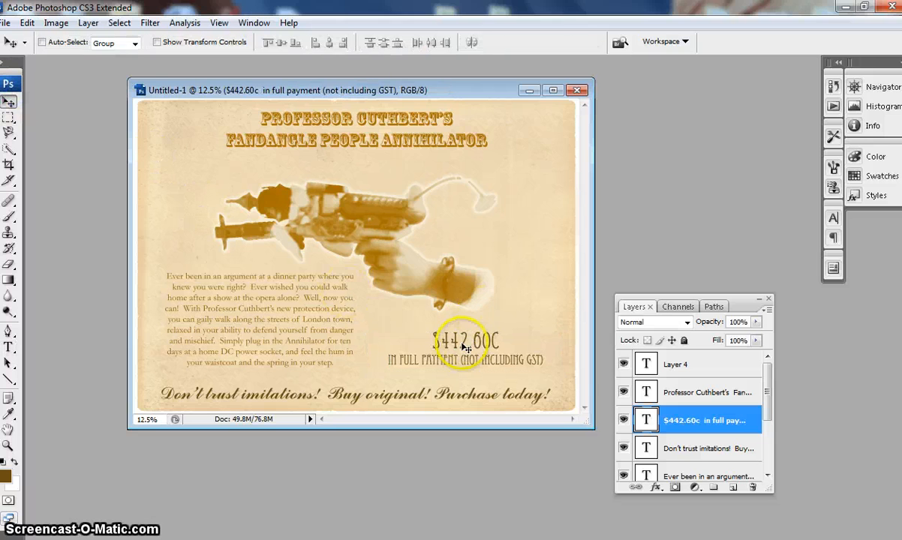
drag(466, 349, 462, 337)
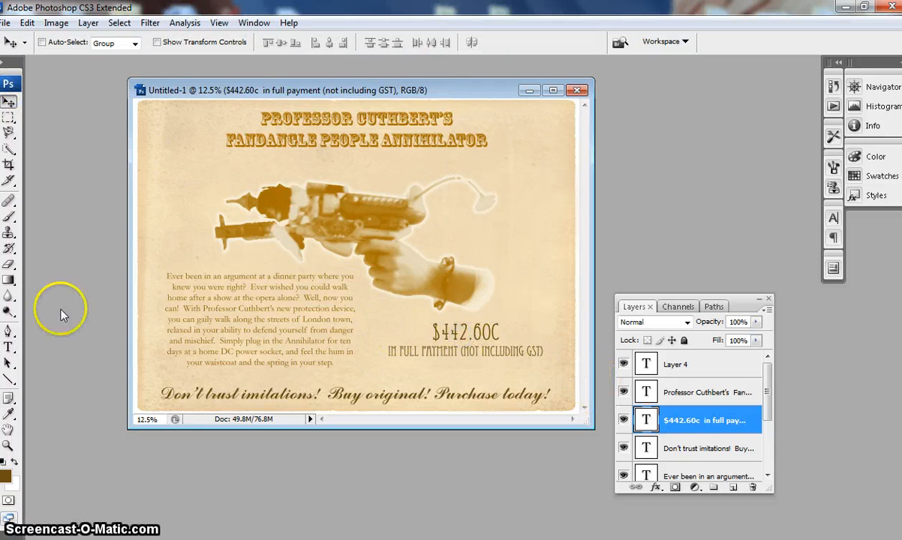
Step: Remove the extra space after "$442.60c" and reduce the letter "c" to 36 pt
click(9, 347)
drag(489, 332, 503, 333)
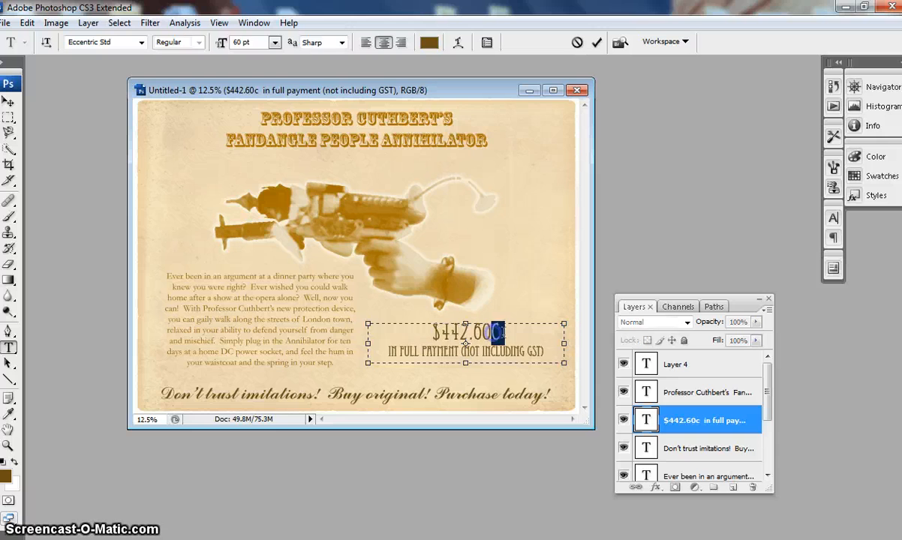
key(BackSpace)
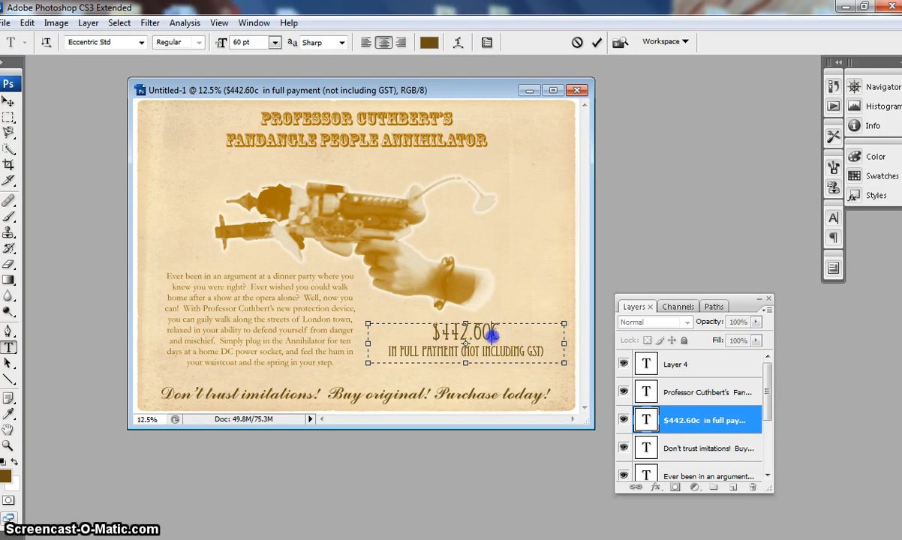
click(274, 42)
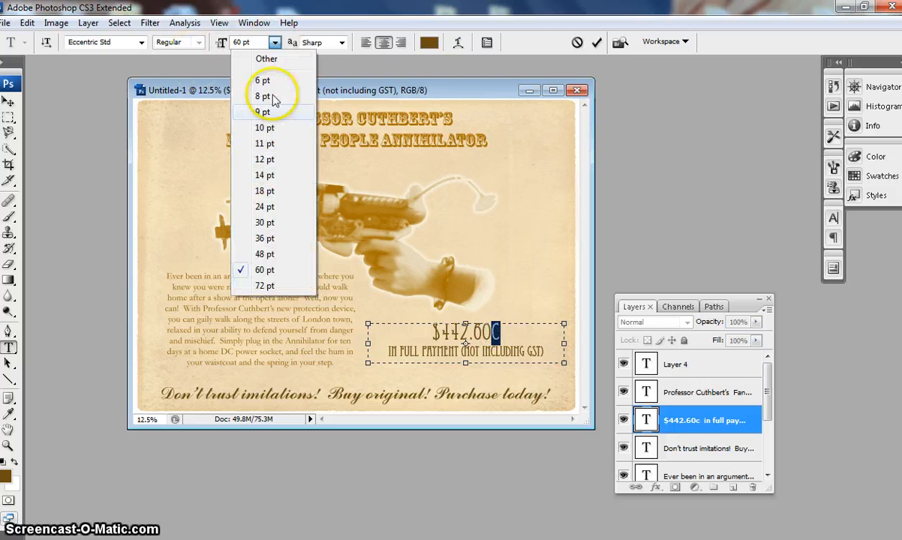
click(265, 238)
Step: Shift the price block slightly right and up so its right edge lines up with the tagline's end
click(8, 101)
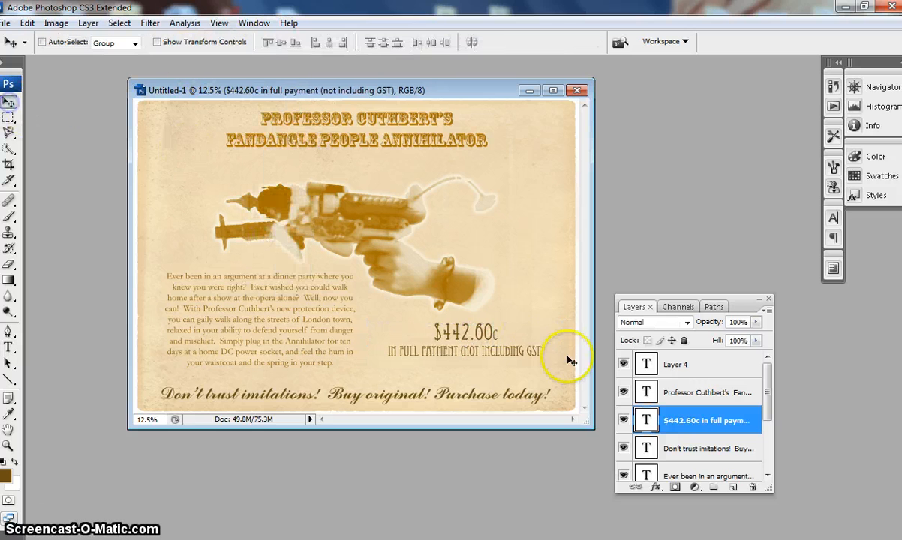
drag(471, 336, 481, 335)
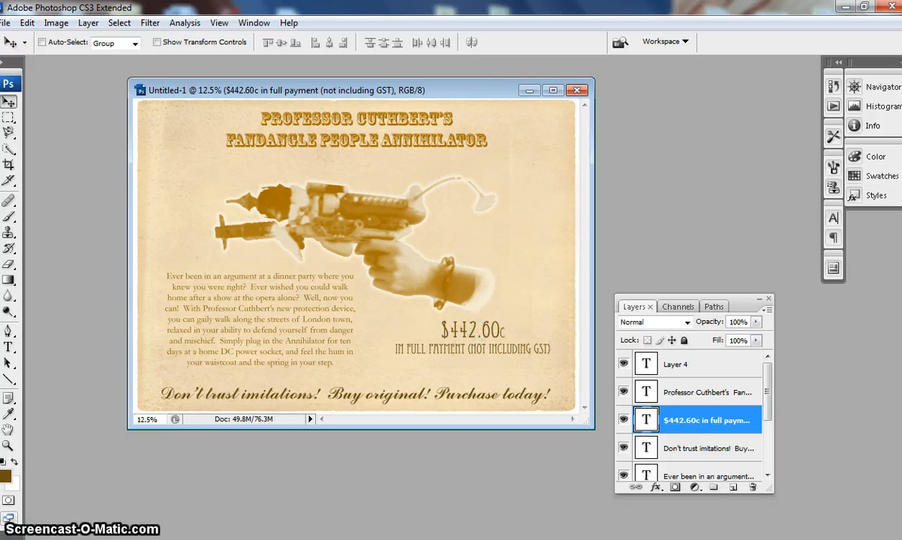
Step: Switch to the Word document containing the "or pay in seven and a half easy payments" line
click(340, 484)
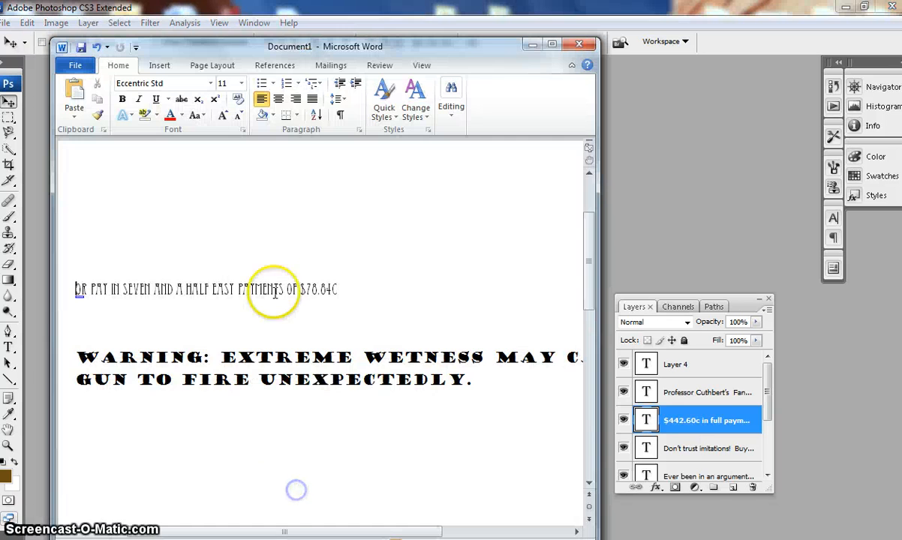